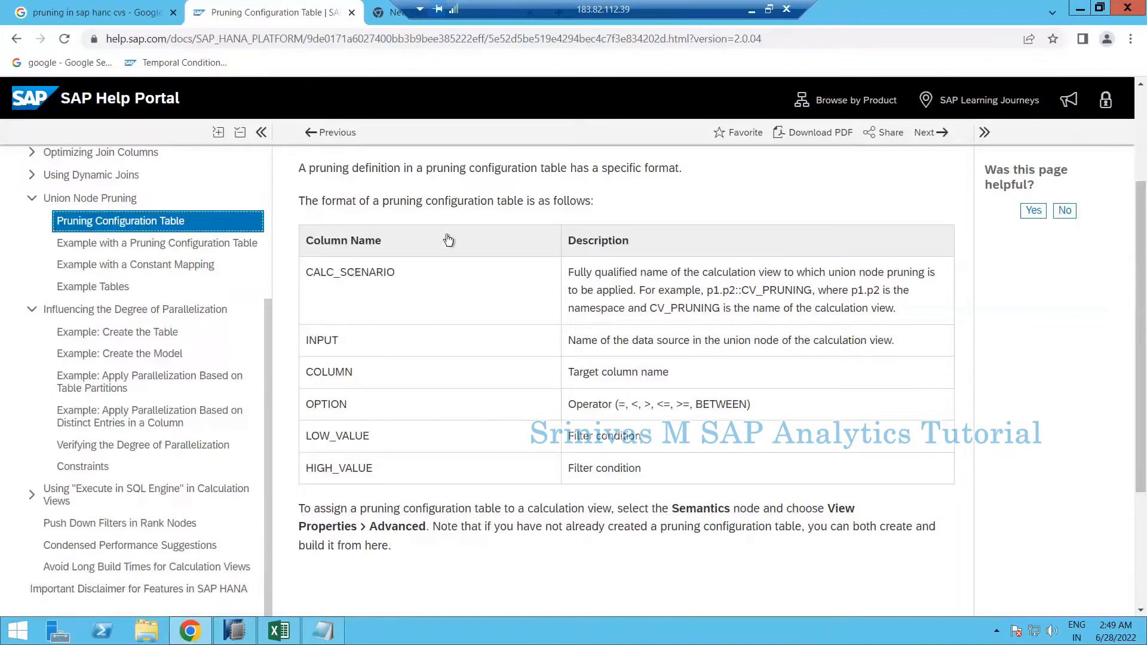
- Open the Union Node Pruning topic, and review the procedure in its Example with a Pruning Configuration Table subtopic
scroll(471, 266, up, 3)
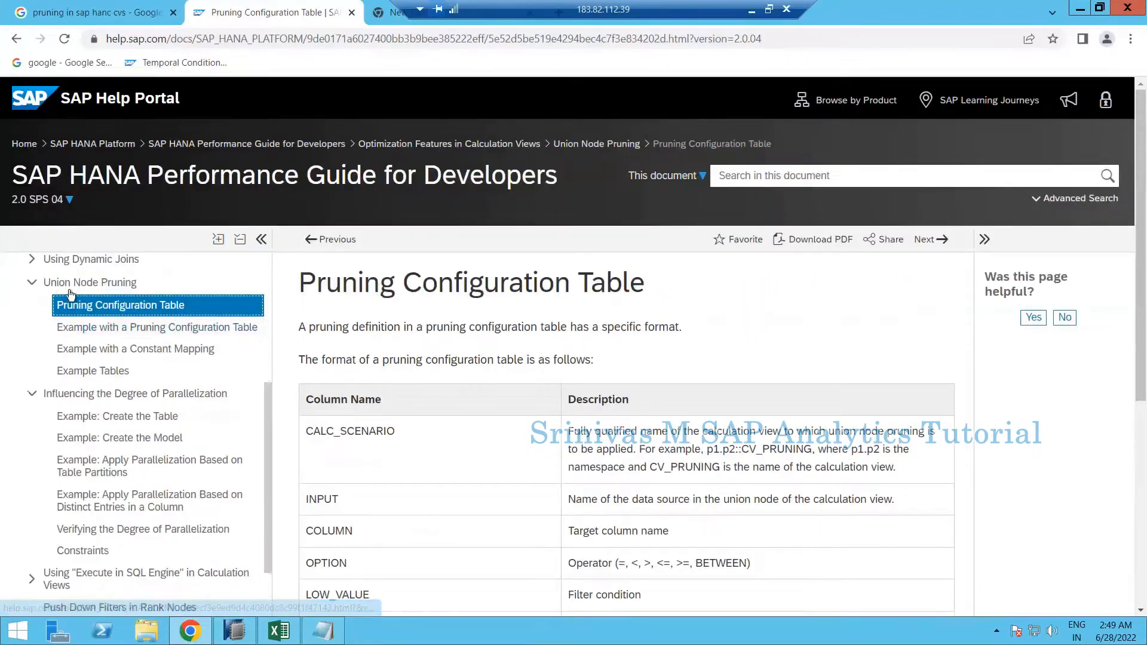
click(119, 290)
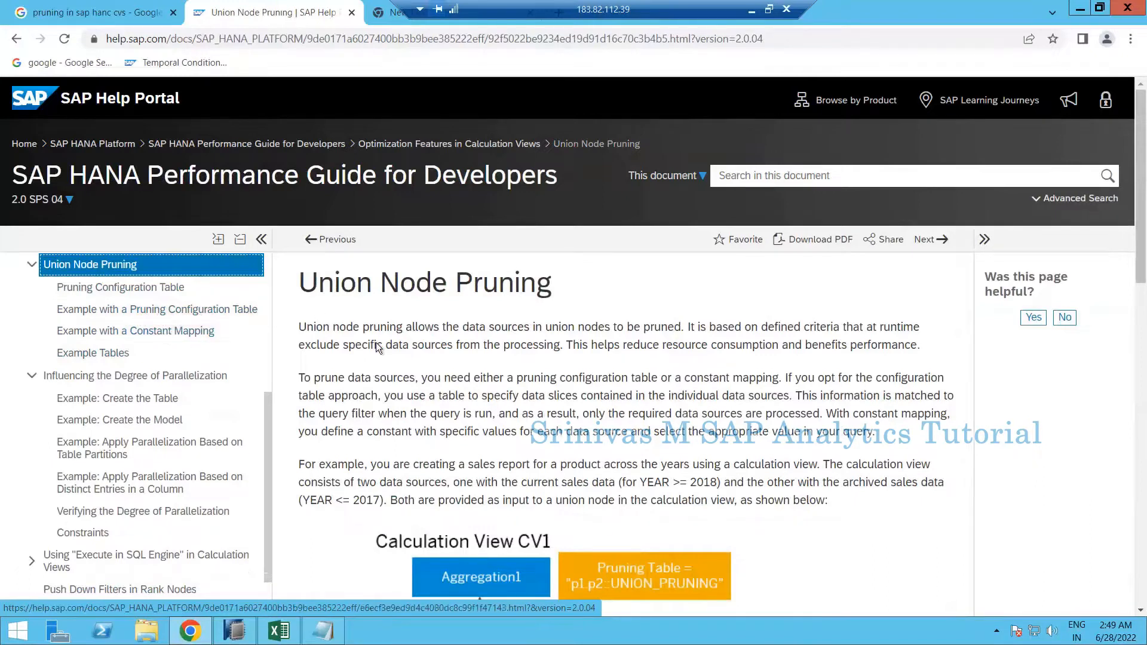
click(182, 315)
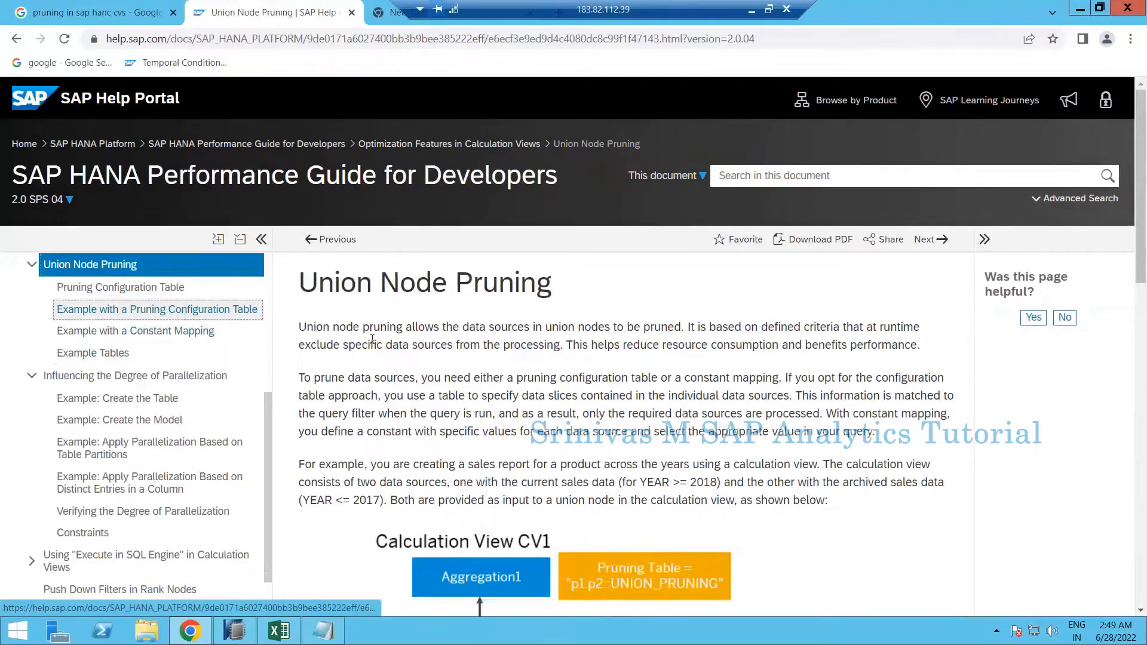
scroll(472, 369, down, 3)
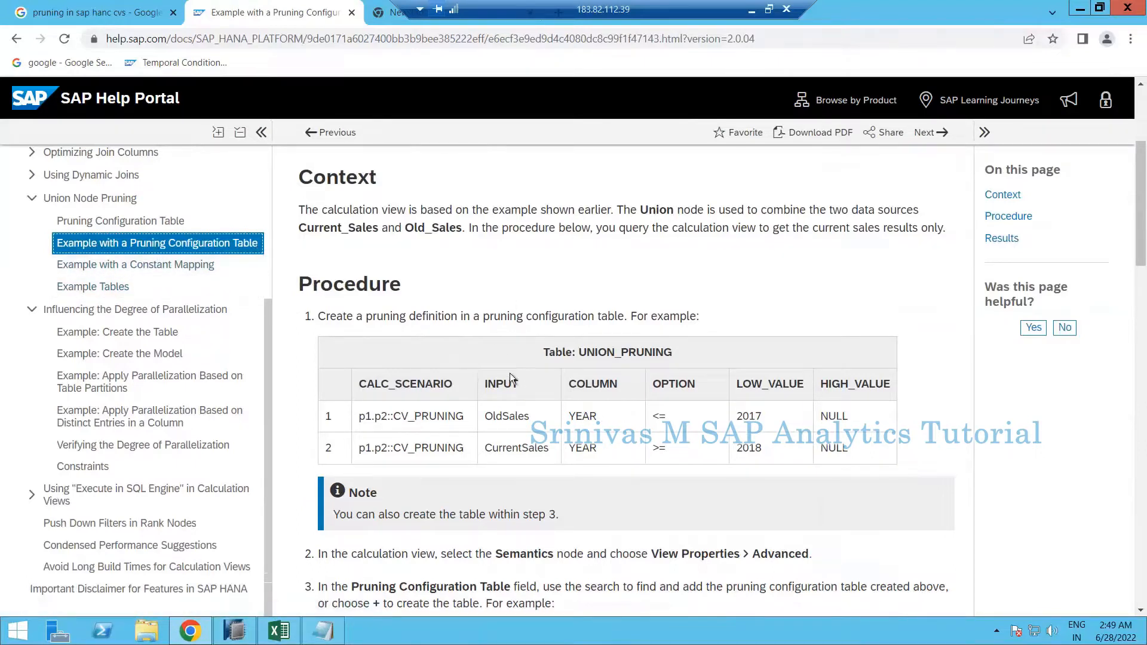
scroll(484, 362, down, 2)
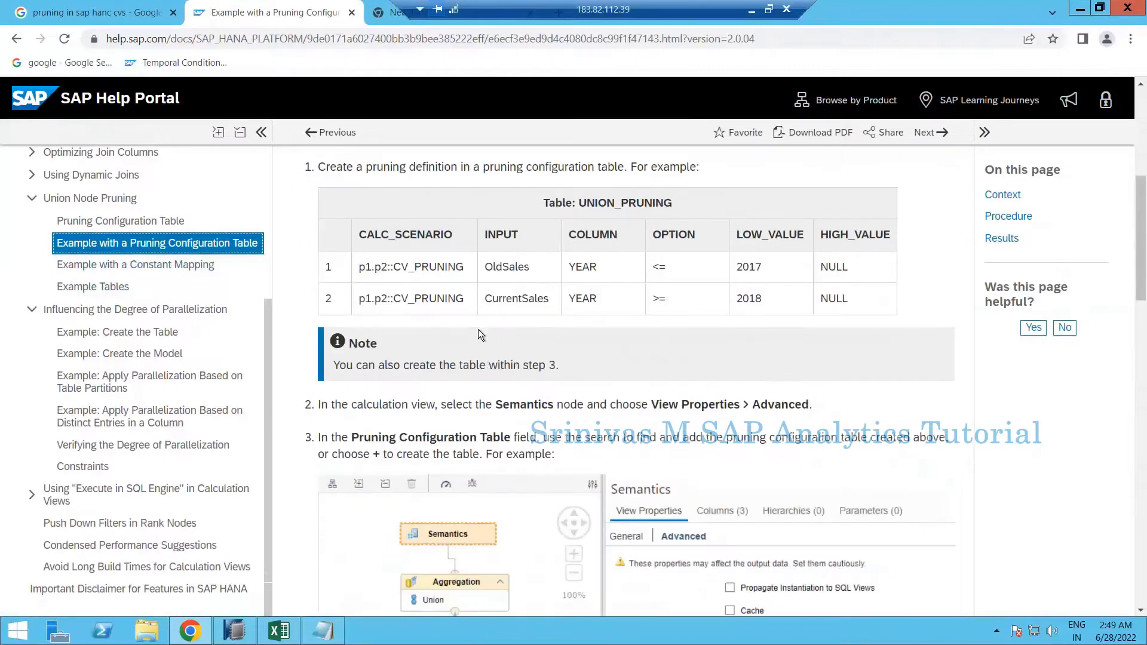
scroll(478, 329, up, 2)
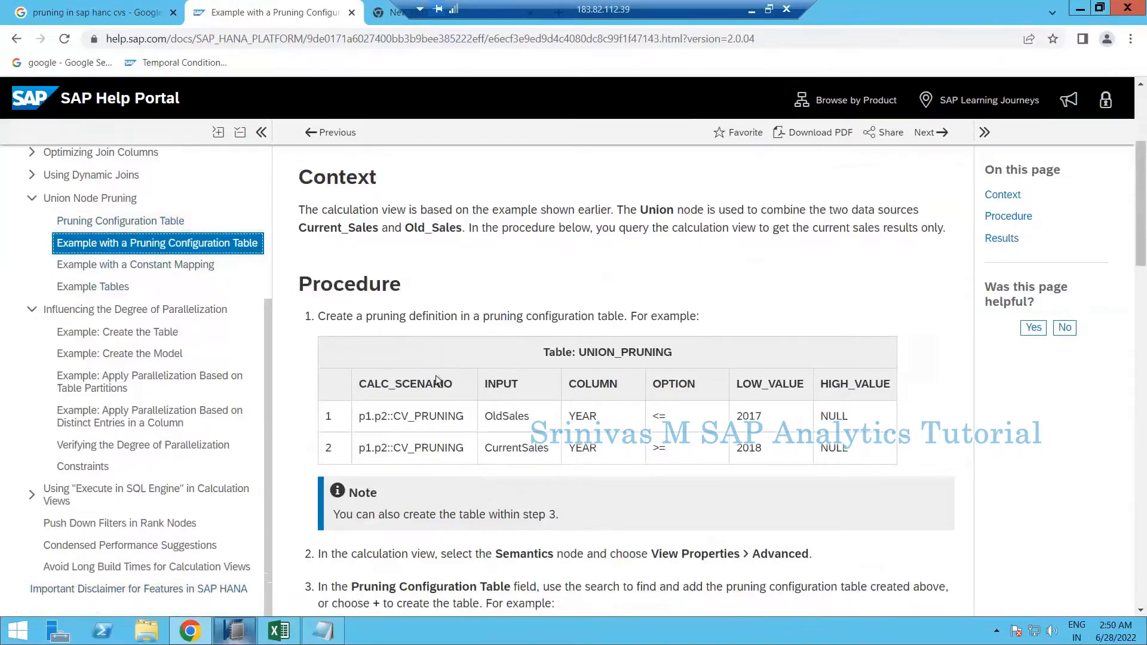
- Switch to SAP HANA Studio and open the content of the SALES_PRUNING_2 table in the HANAUSER schema
key(alt+Tab)
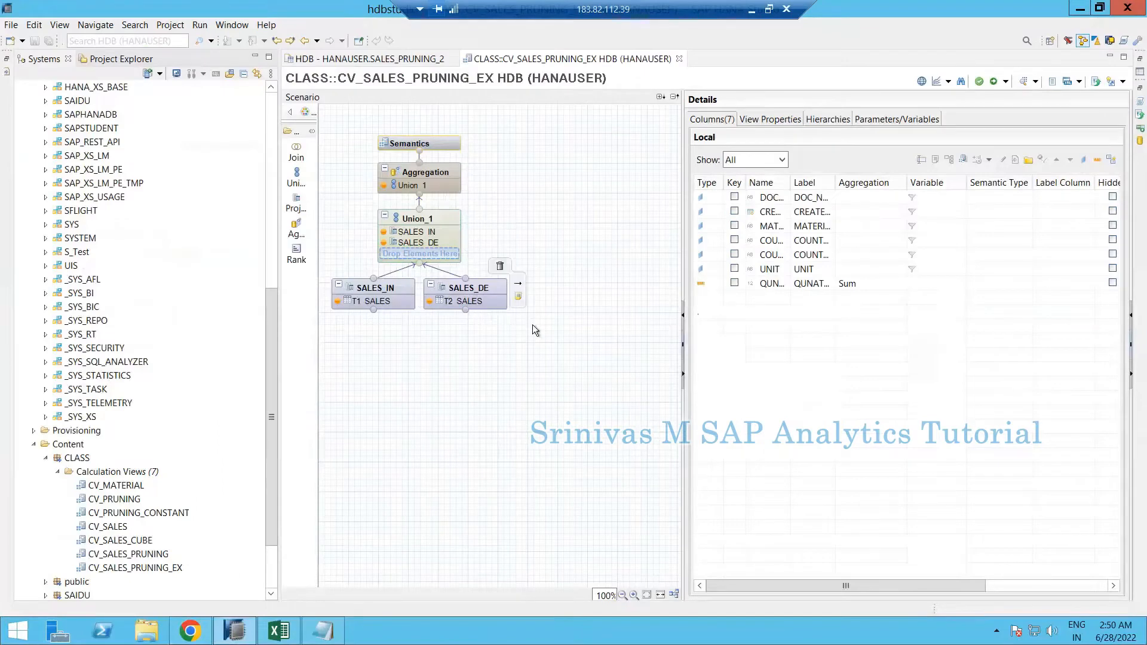
drag(532, 324, 422, 276)
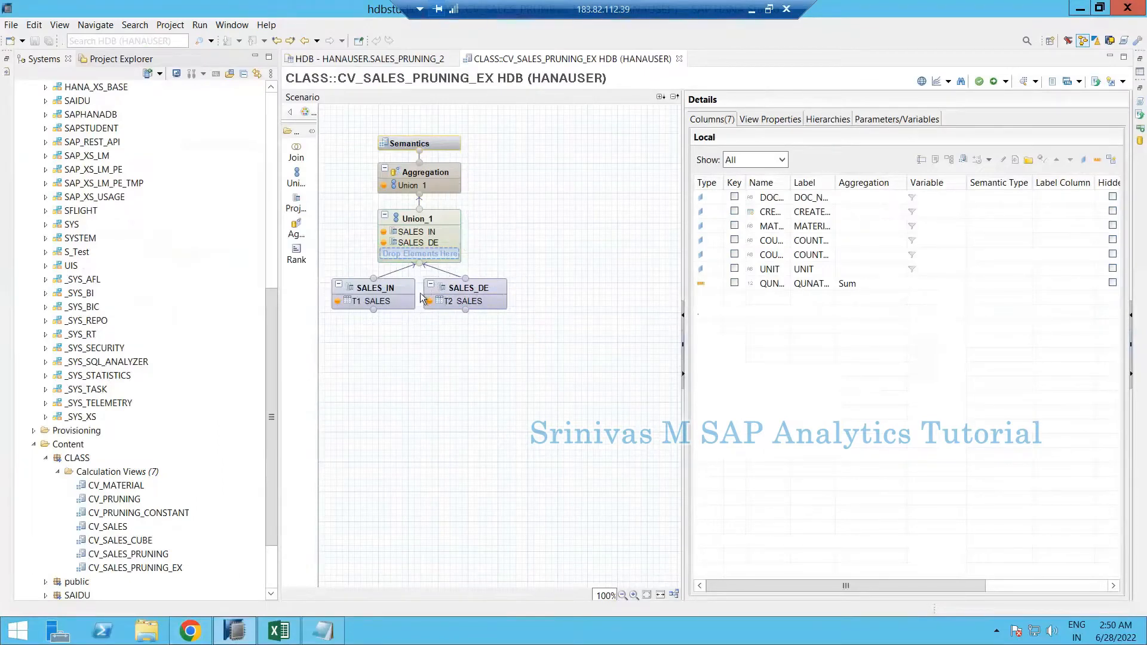
mouse_move(394, 277)
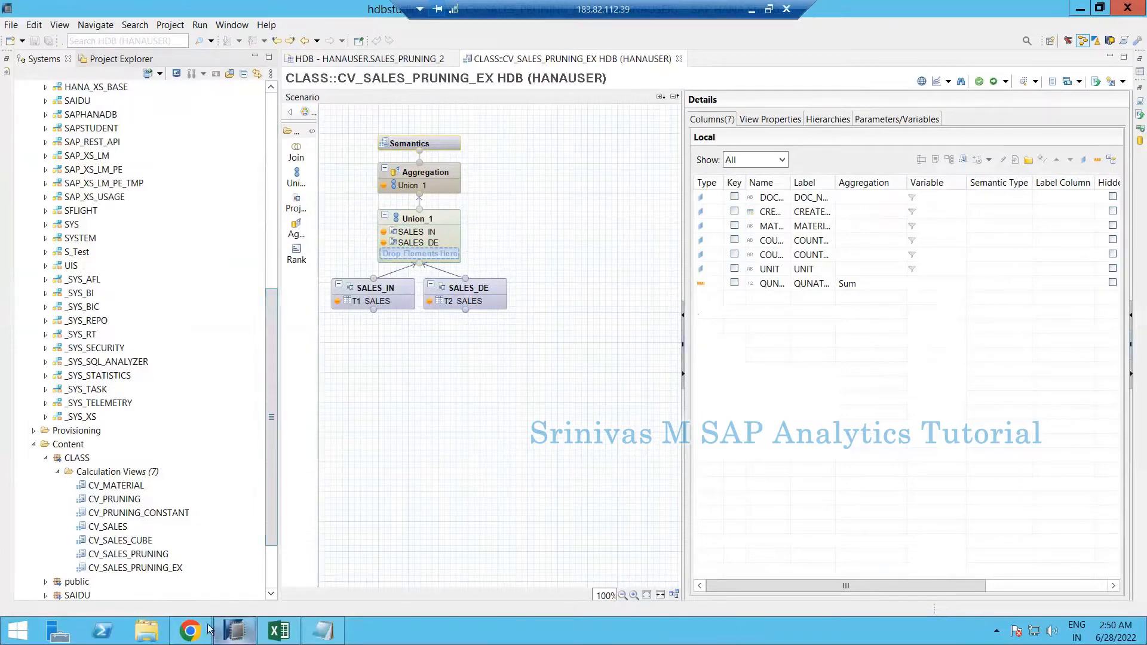
drag(271, 410, 282, 289)
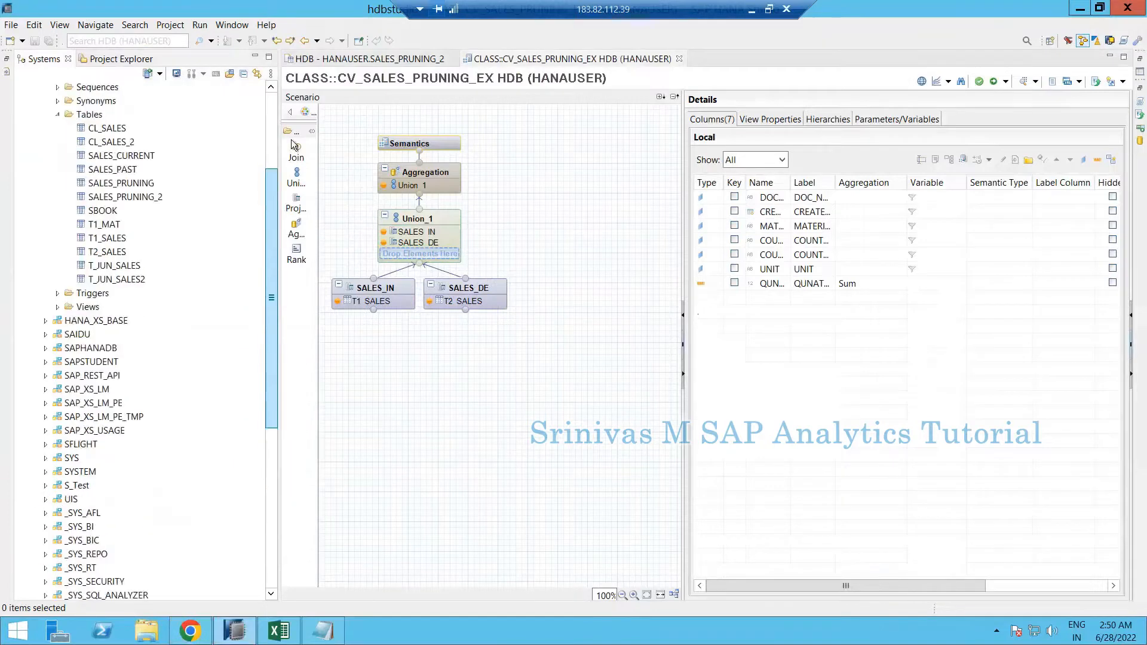
scroll(134, 127, up, 4)
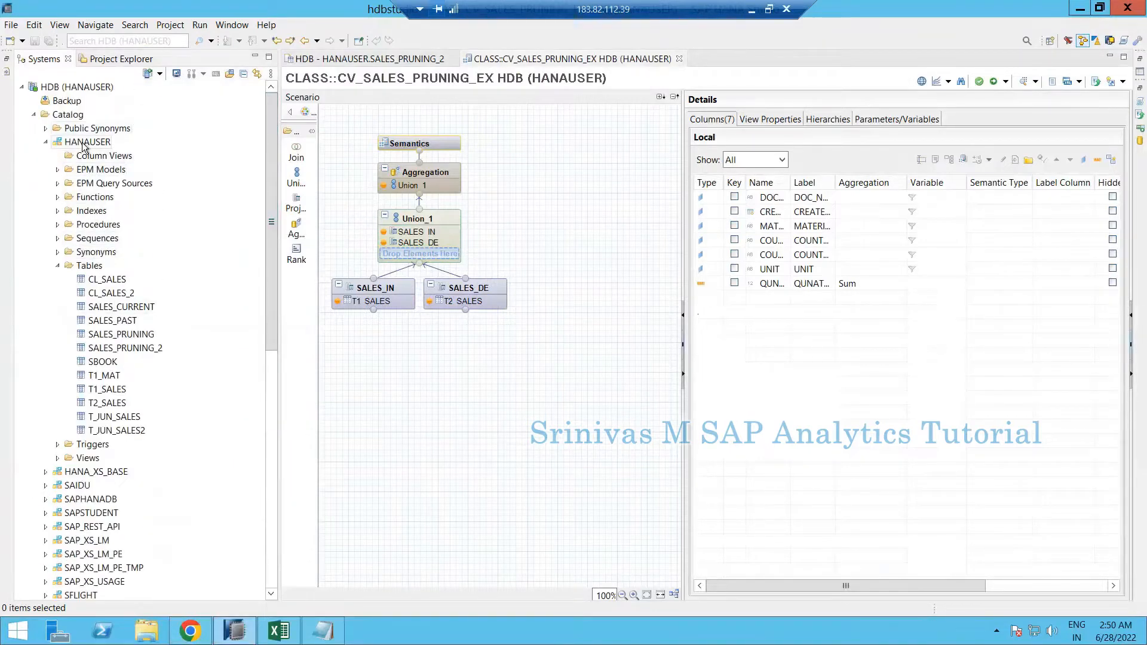
click(123, 348)
click(365, 58)
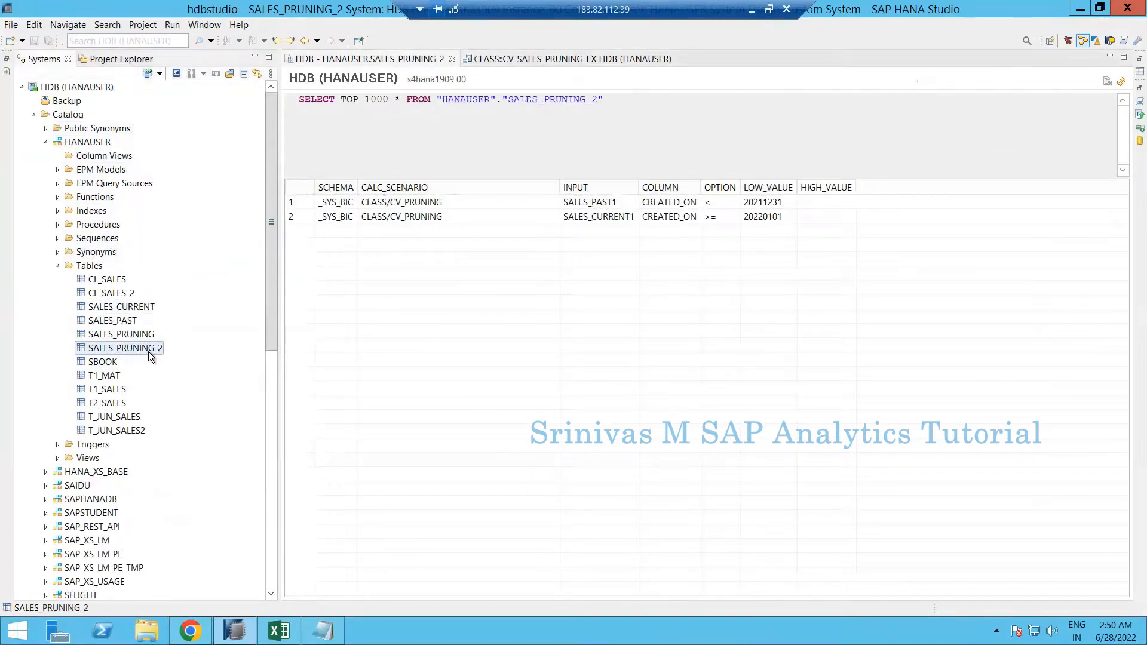
right_click(149, 352)
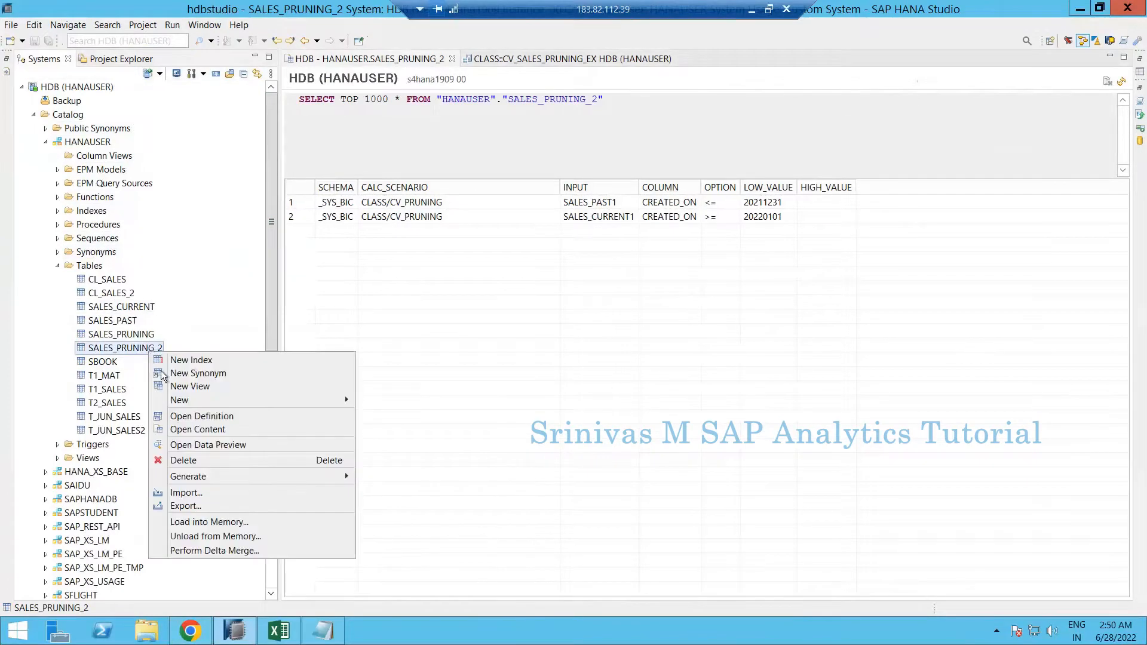
click(197, 430)
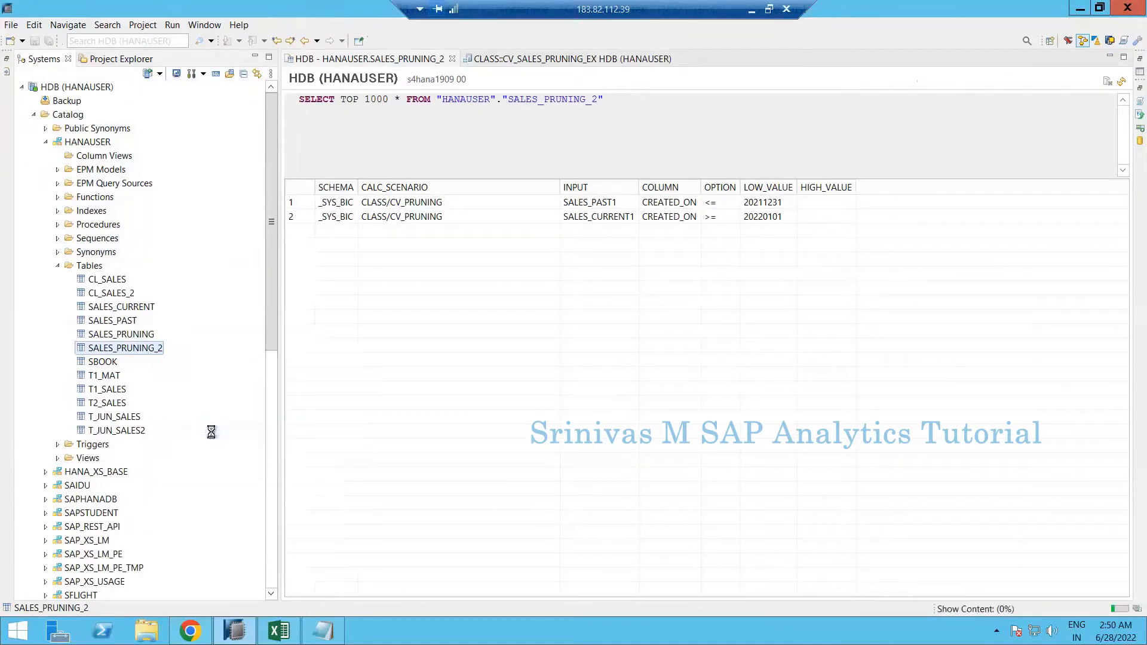
- Open the definition of the SALES_PRUNING_2 table and widen the Dimension column so its heading is readable
right_click(127, 349)
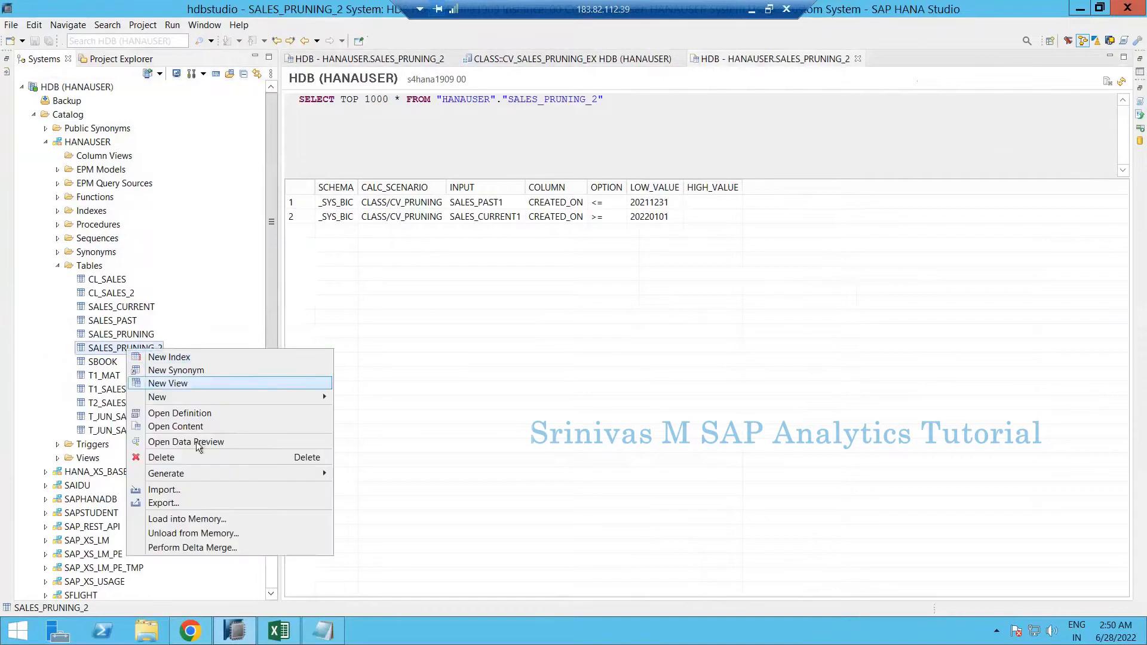
click(178, 413)
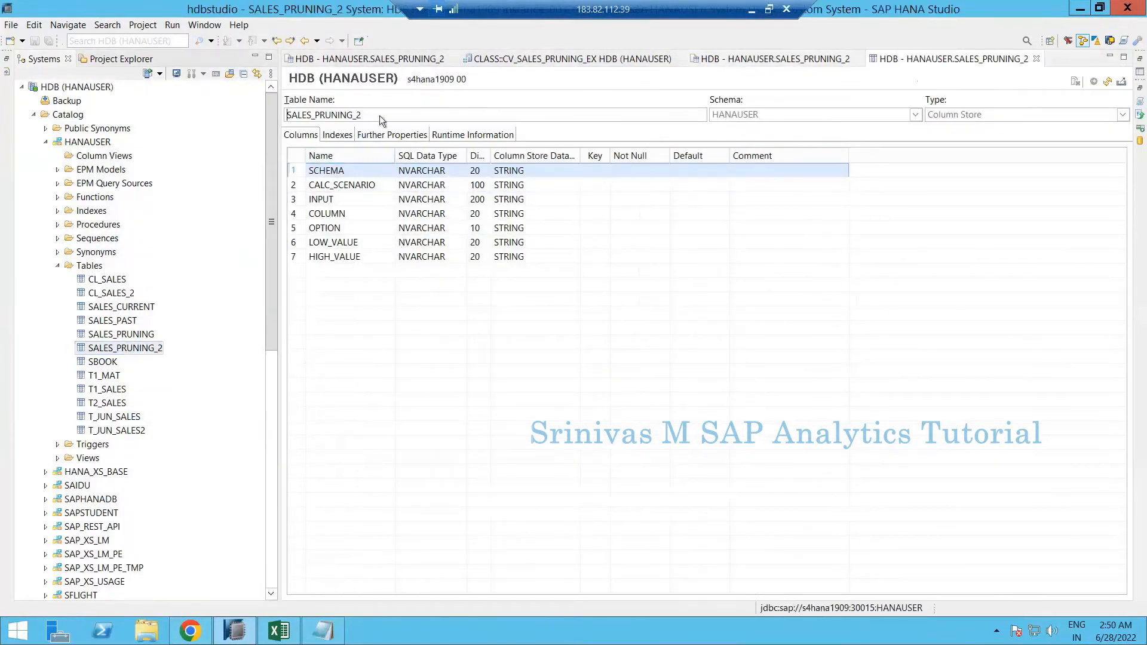
drag(306, 117, 286, 116)
click(385, 117)
drag(493, 156, 512, 156)
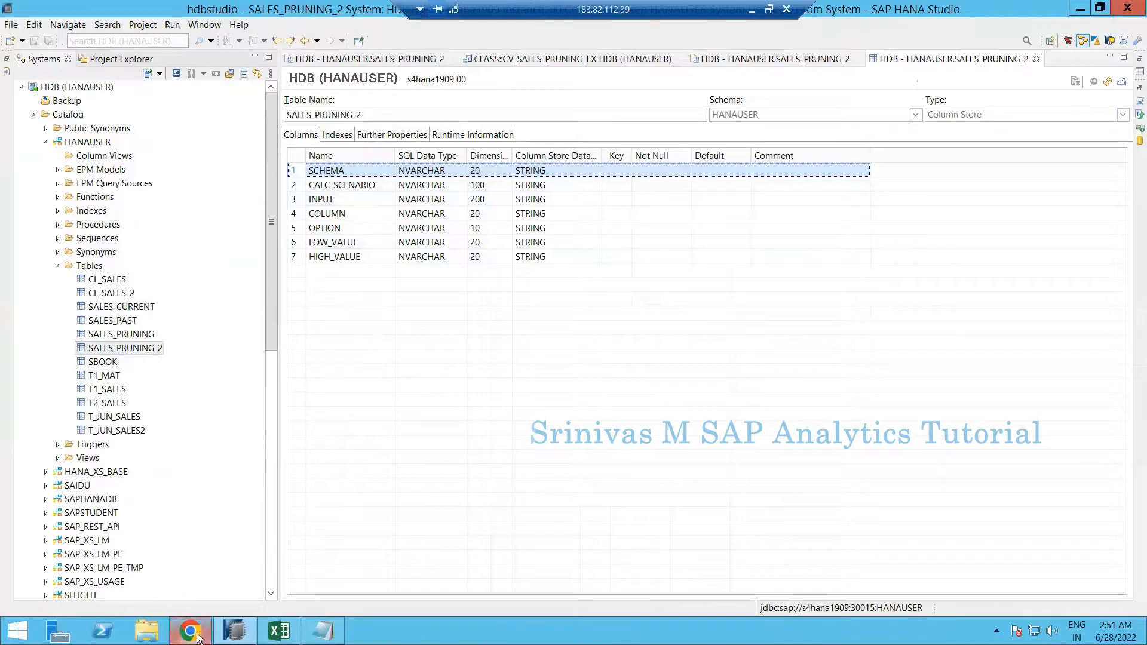
- Compare the example UNION_PRUNING table in the SAP Help Portal with the column definitions of SALES_PRUNING_2 in SAP HANA Studio
key(alt+Tab)
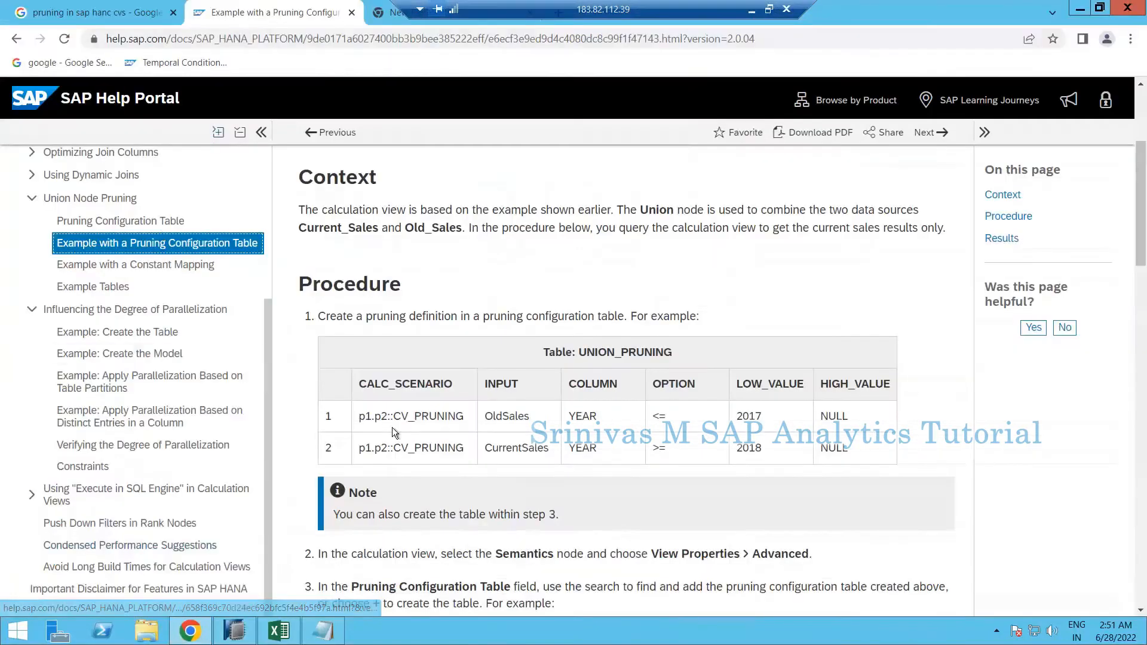
scroll(421, 461, down, 1)
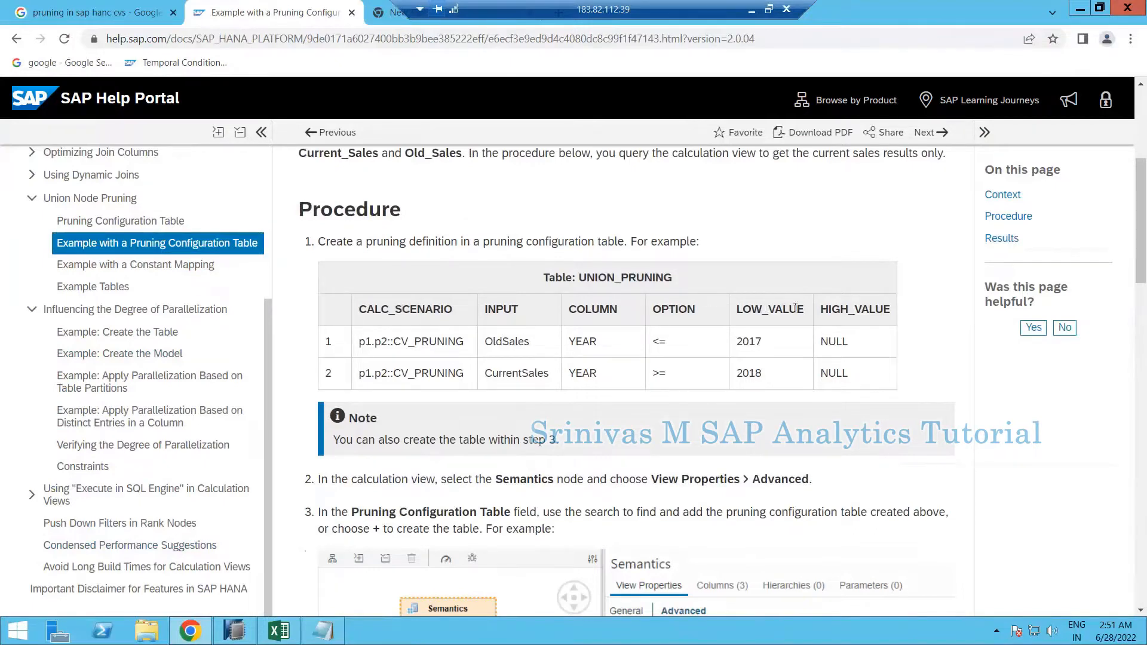
click(235, 631)
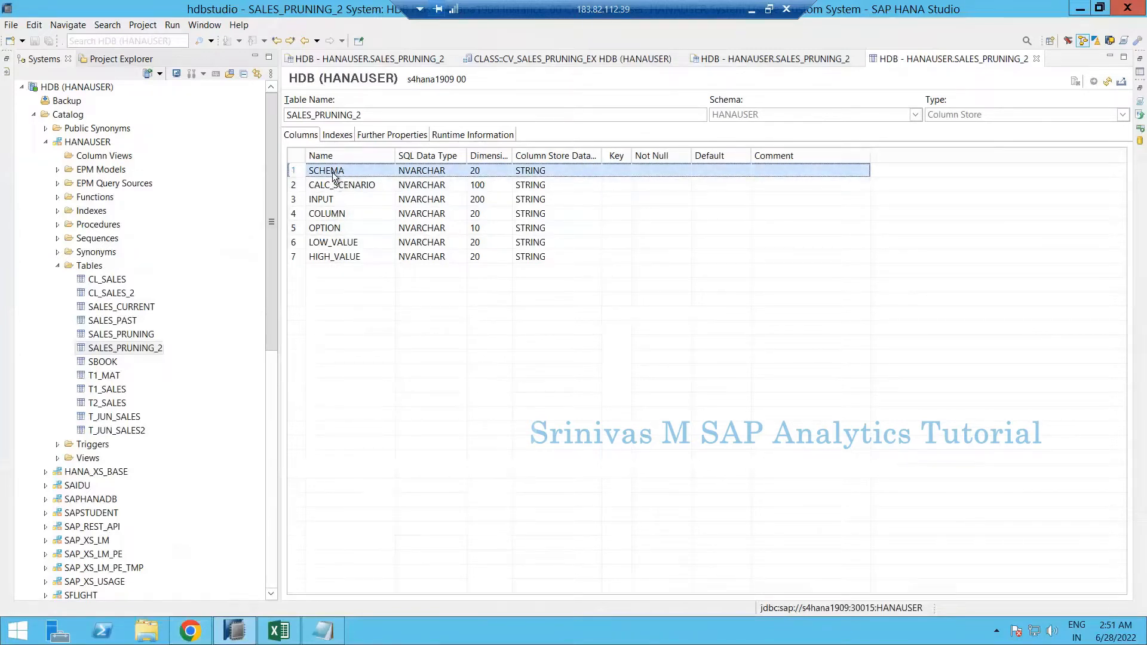
click(374, 189)
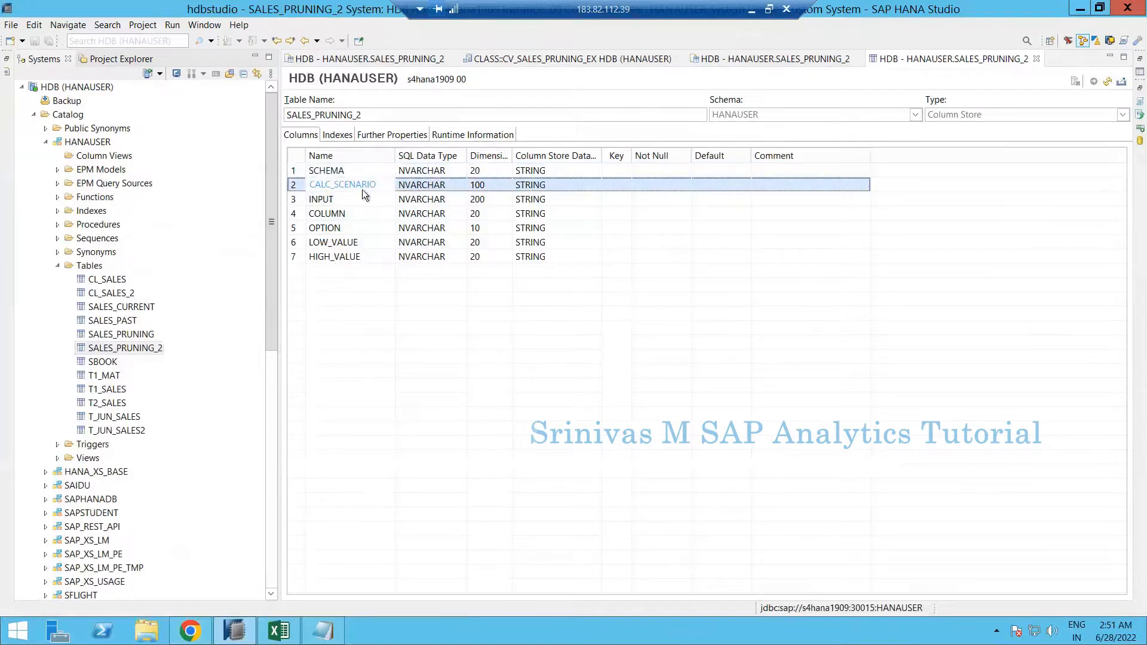
click(333, 202)
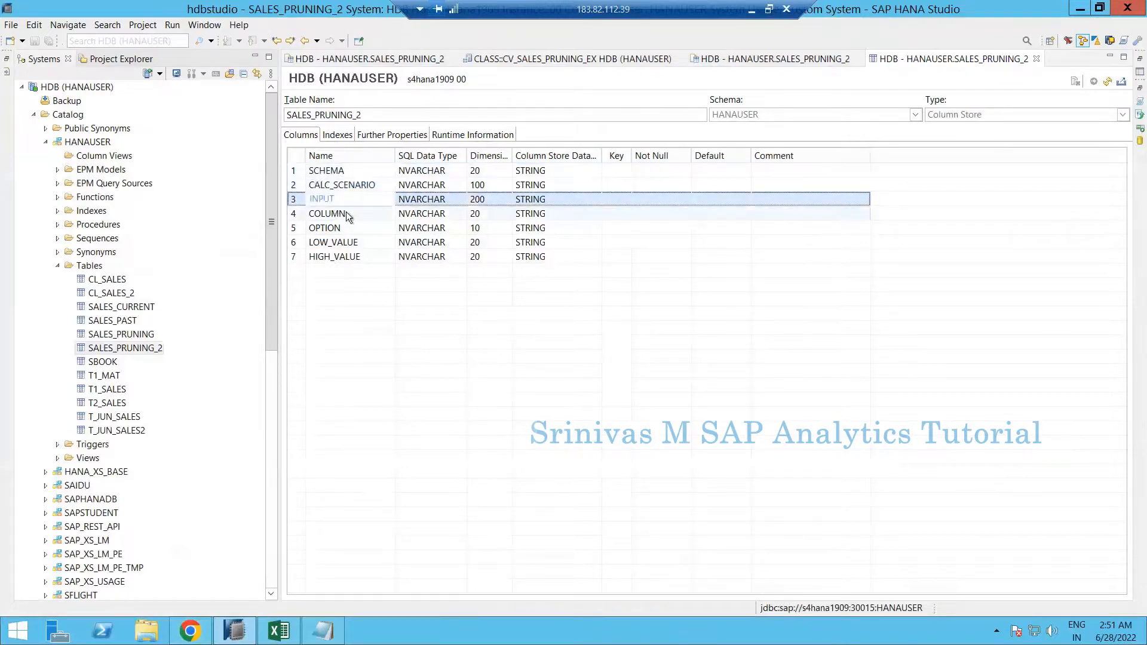
click(348, 217)
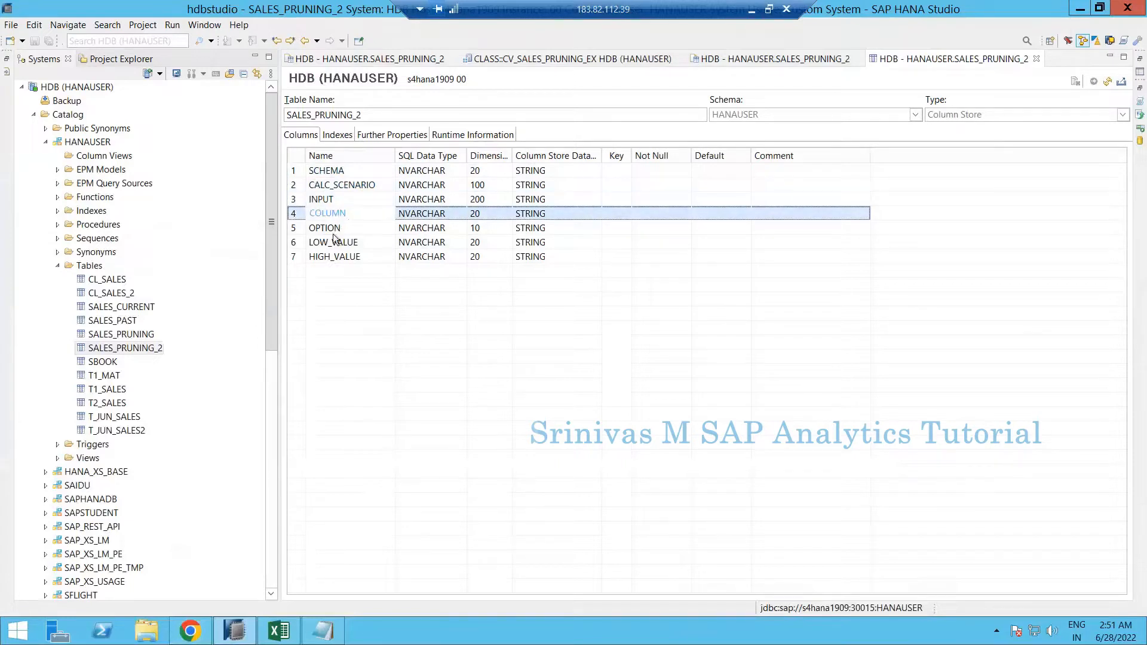
click(333, 233)
click(330, 243)
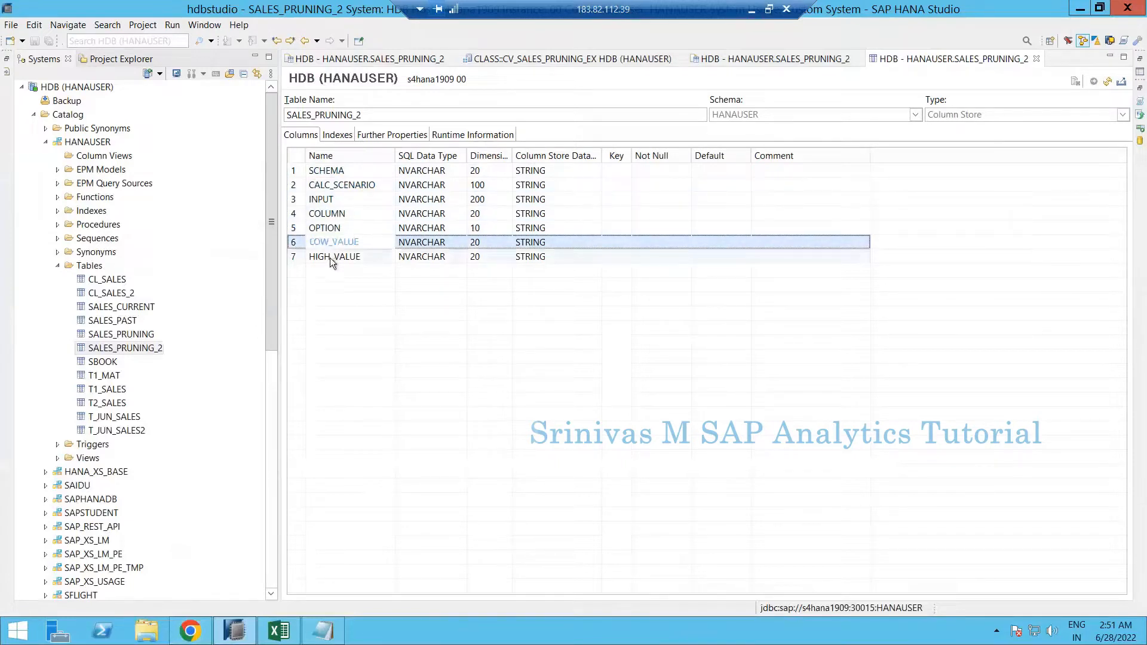
click(330, 257)
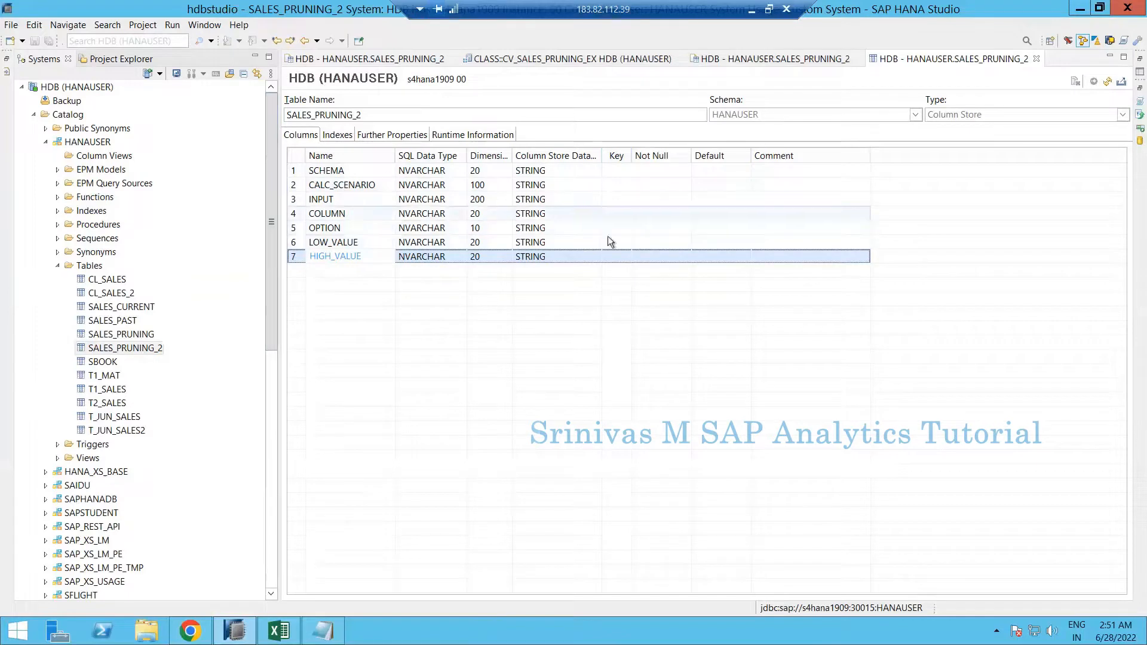
- Return to the SALES_PRUNING_2 content, widen the CALC_SCENARIO column and select its value in the first row
click(784, 66)
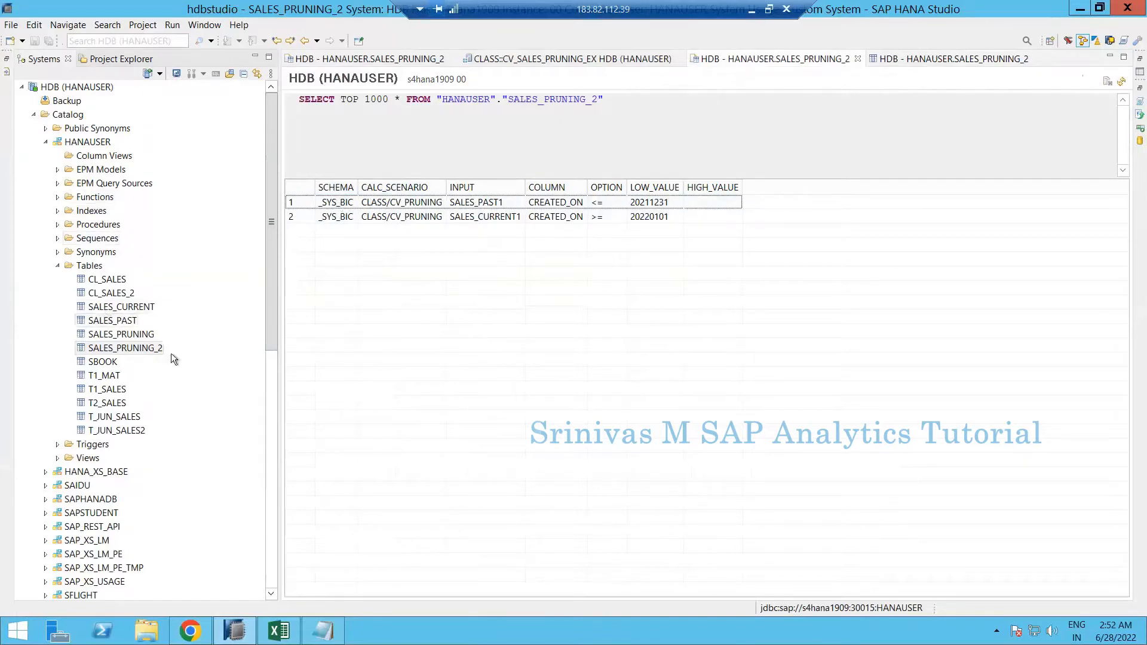
drag(270, 245, 270, 273)
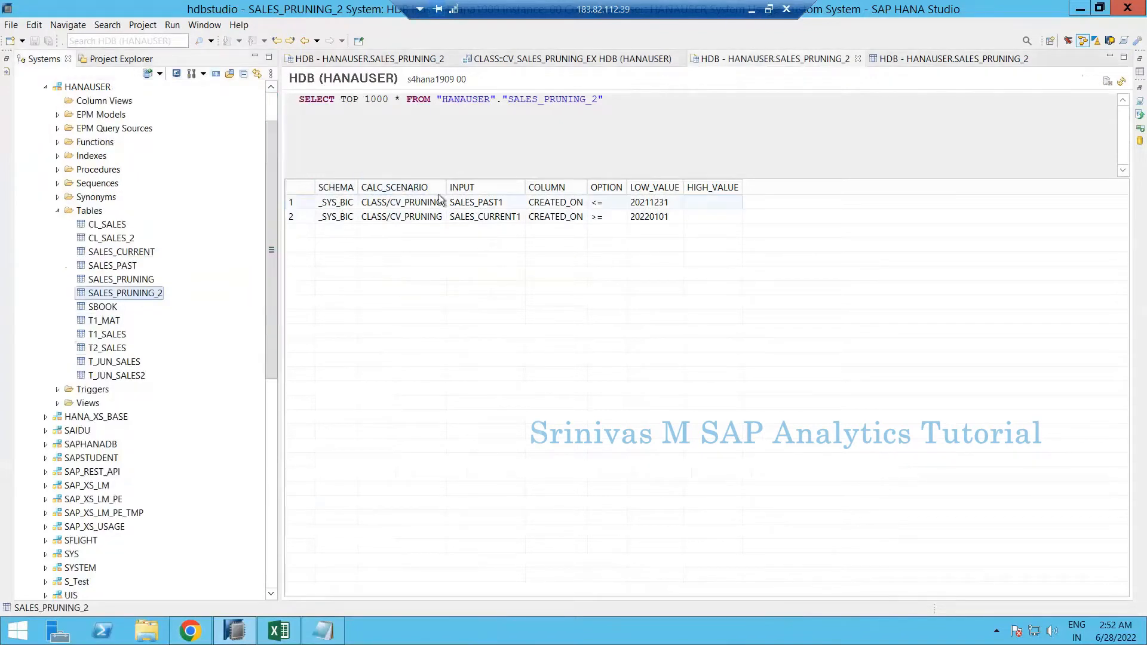
drag(447, 187, 480, 187)
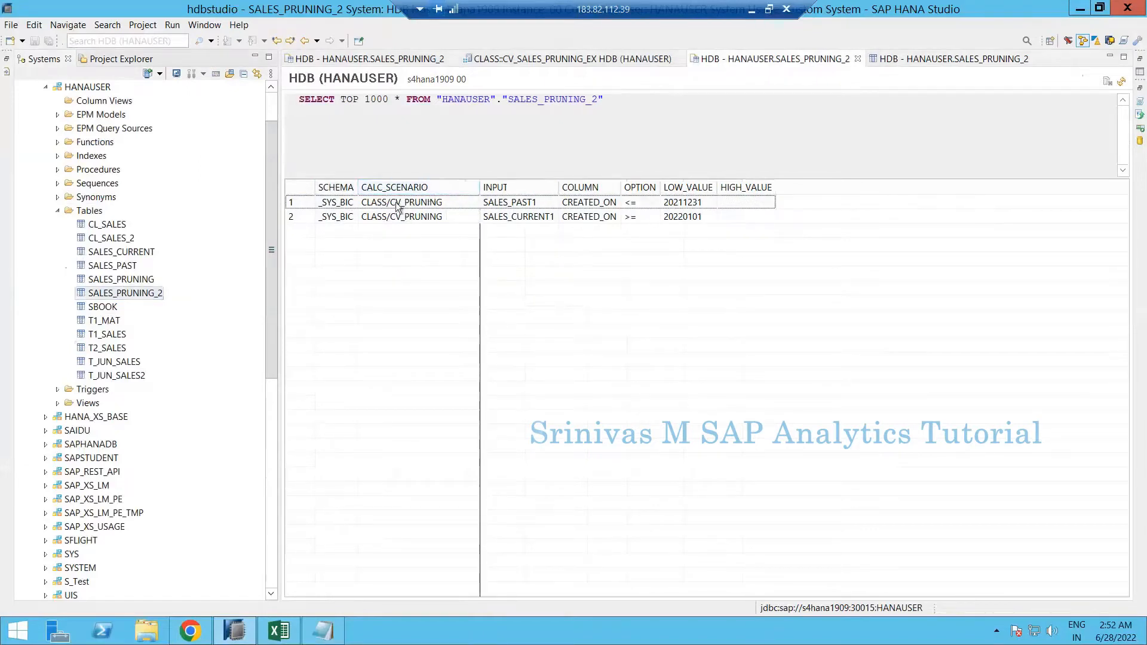
click(435, 205)
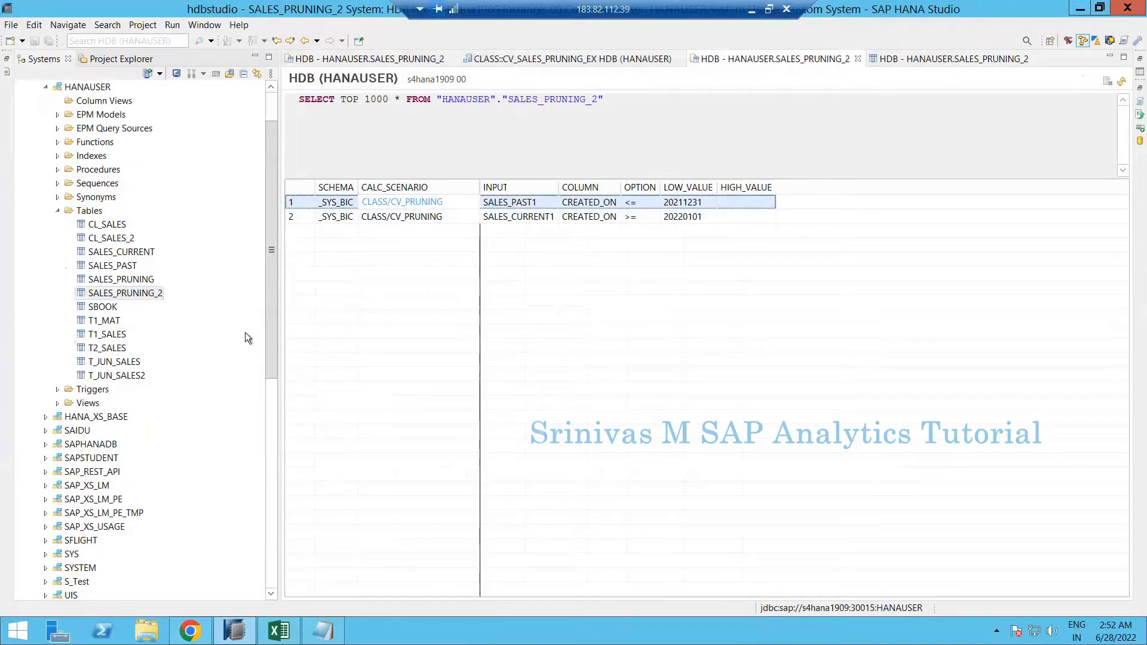
- Locate the CLASS package with its calculation views under Content in the system tree and select the package
drag(274, 245, 254, 422)
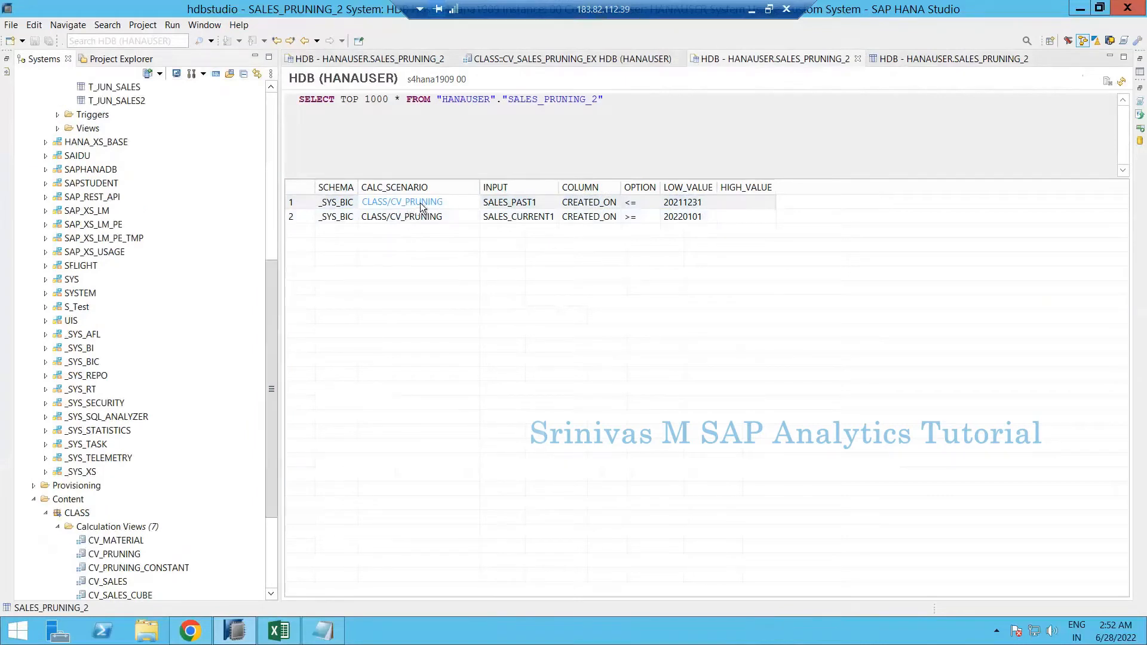
drag(269, 297, 109, 450)
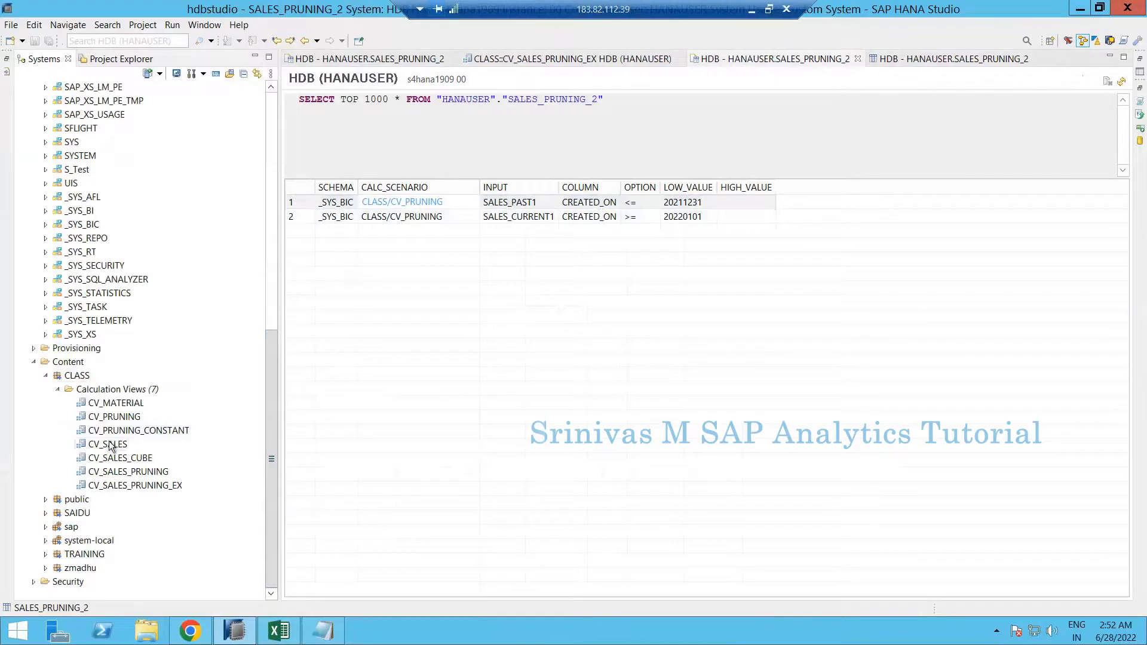
click(78, 378)
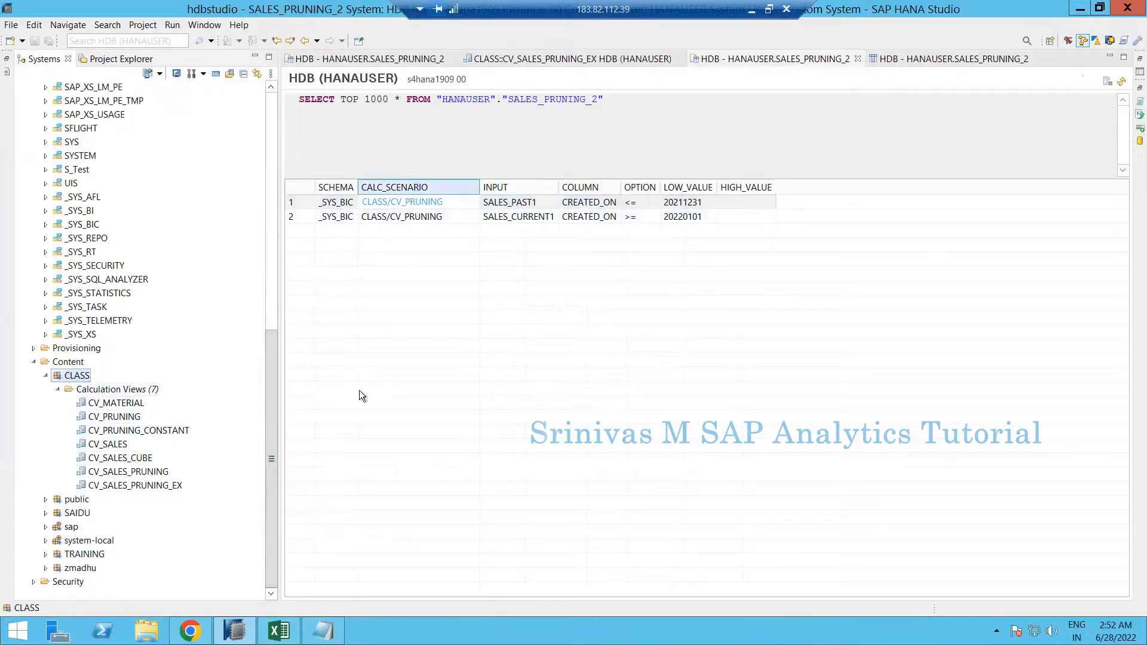
- Switch to the SAP Help Portal in Chrome and open the Pruning Configuration Table topic to read its column descriptions
key(alt+Tab)
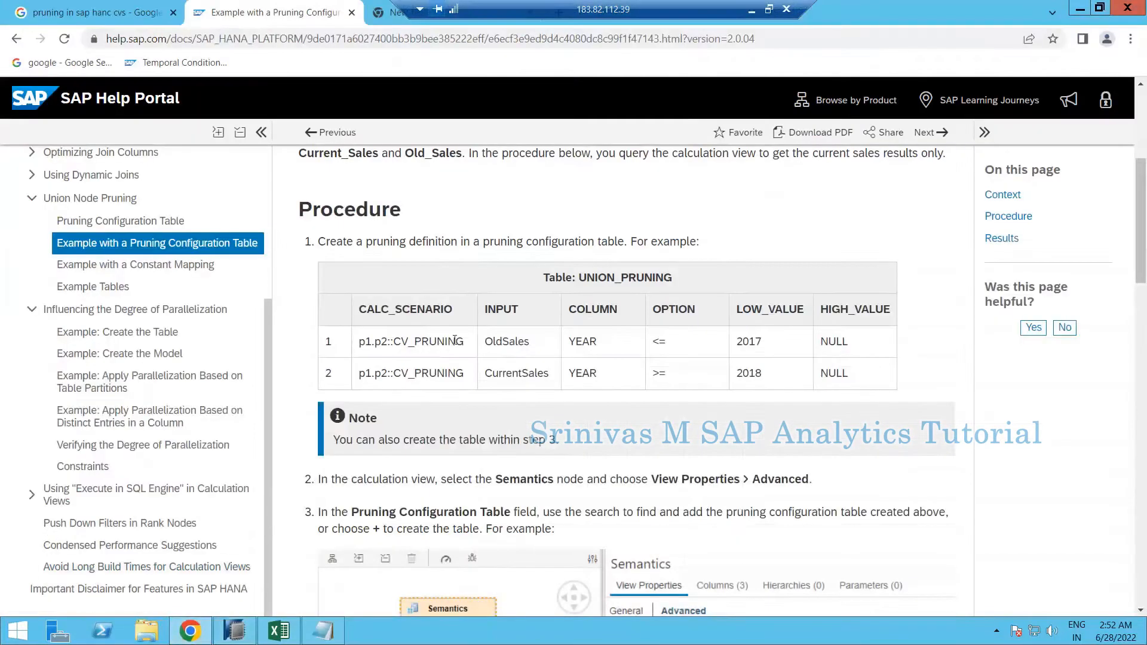
scroll(420, 417, down, 4)
scroll(428, 382, up, 9)
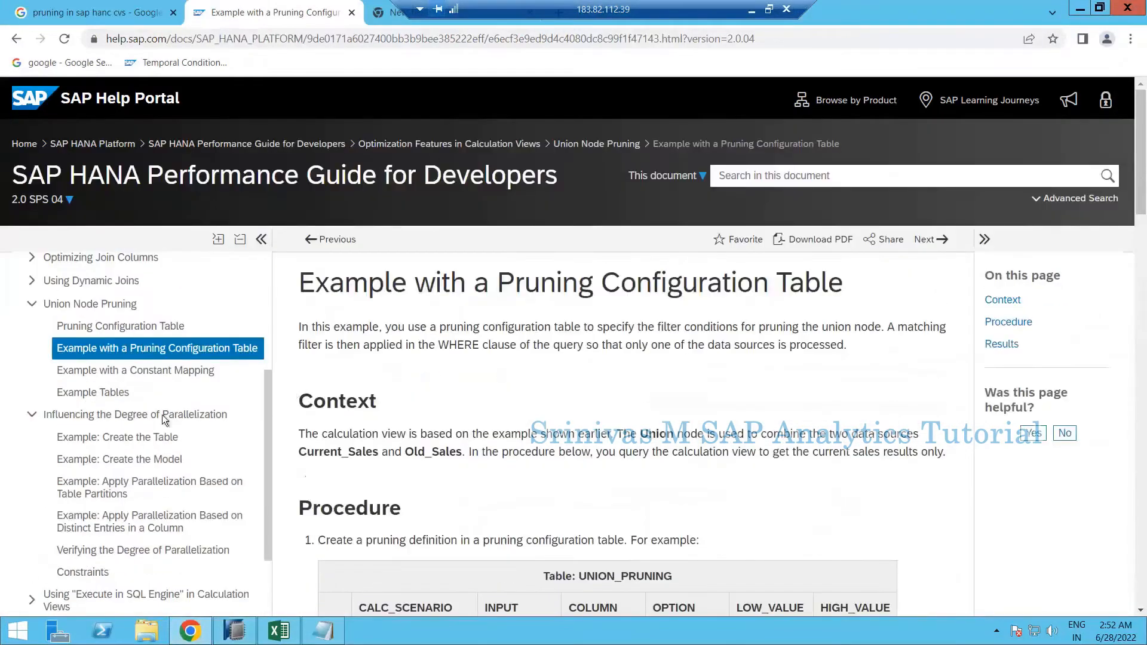
click(120, 326)
scroll(503, 407, down, 1)
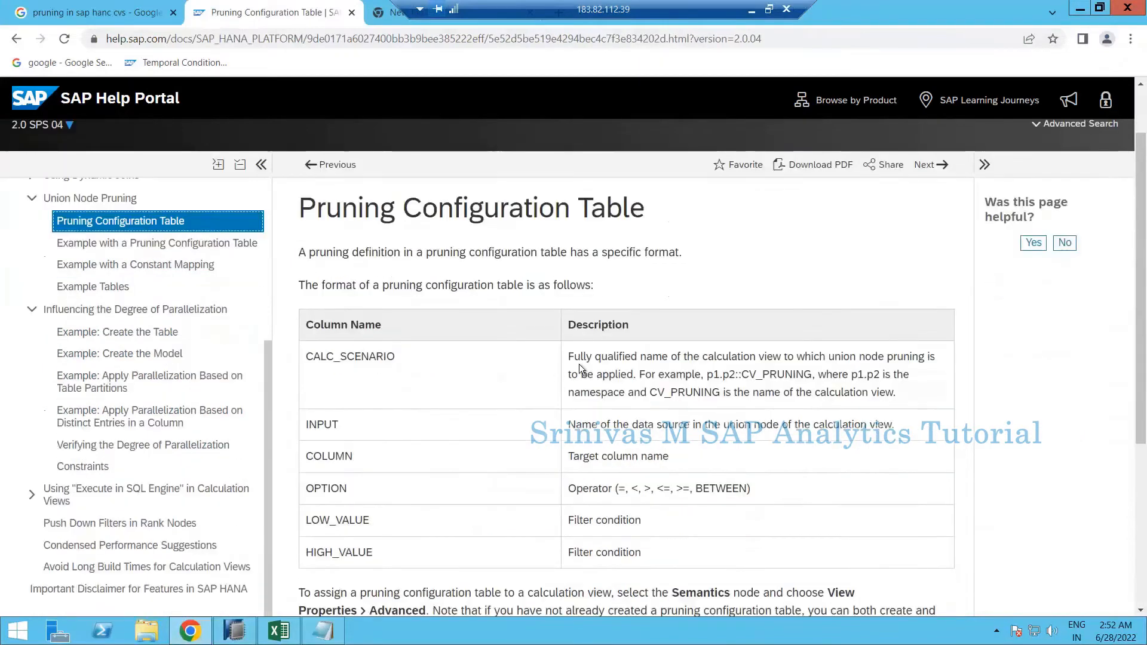
- Review the CALC_SCENARIO and INPUT descriptions and check them against the rows of SALES_PRUNING_2 in SAP HANA Studio
drag(573, 356, 774, 356)
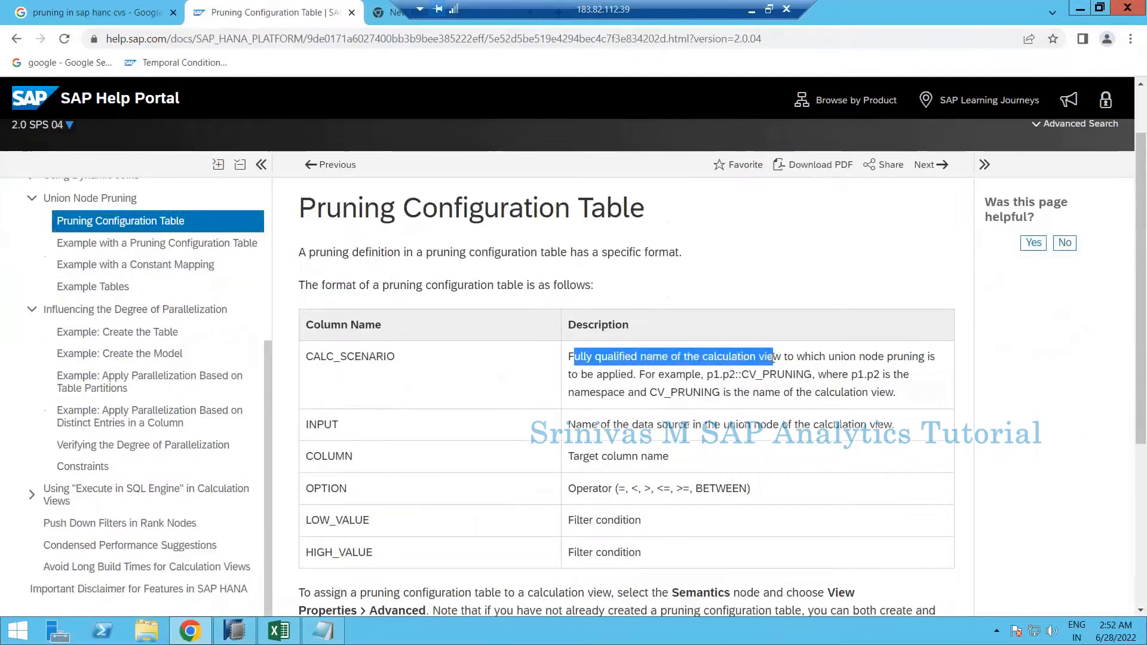
drag(323, 426, 309, 426)
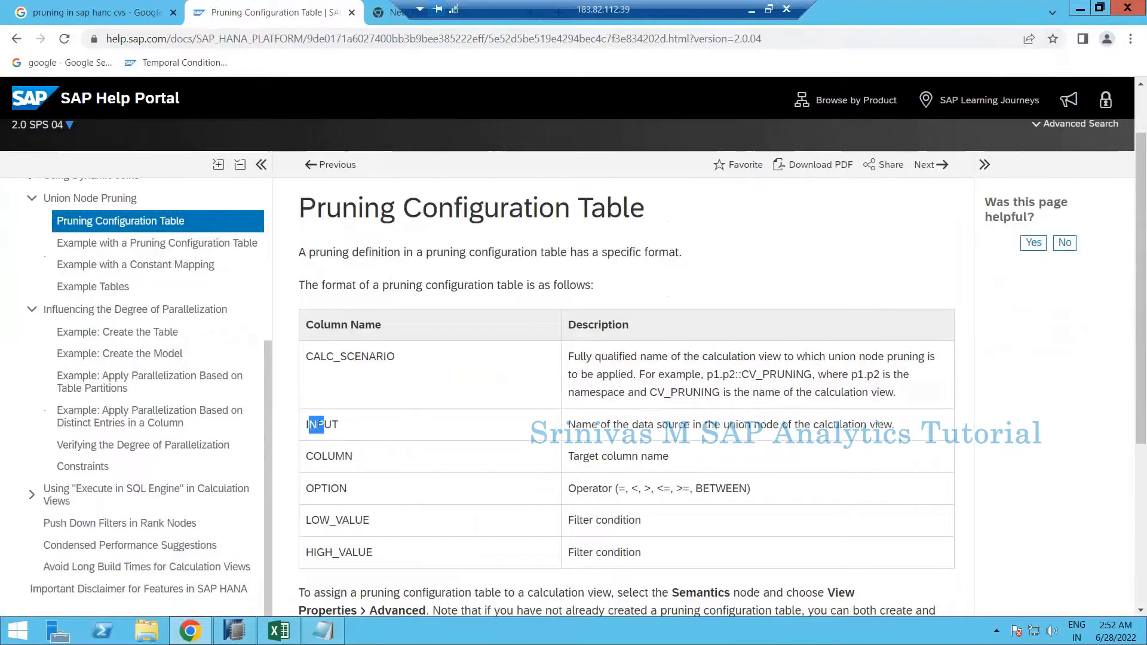
drag(569, 425, 894, 425)
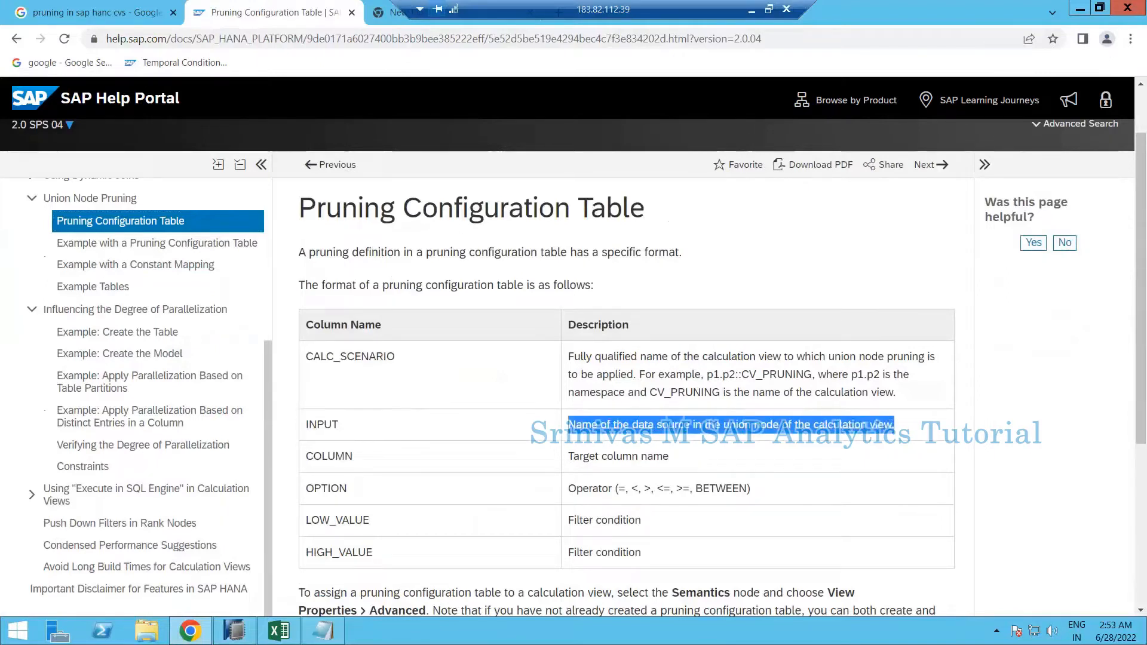
click(236, 631)
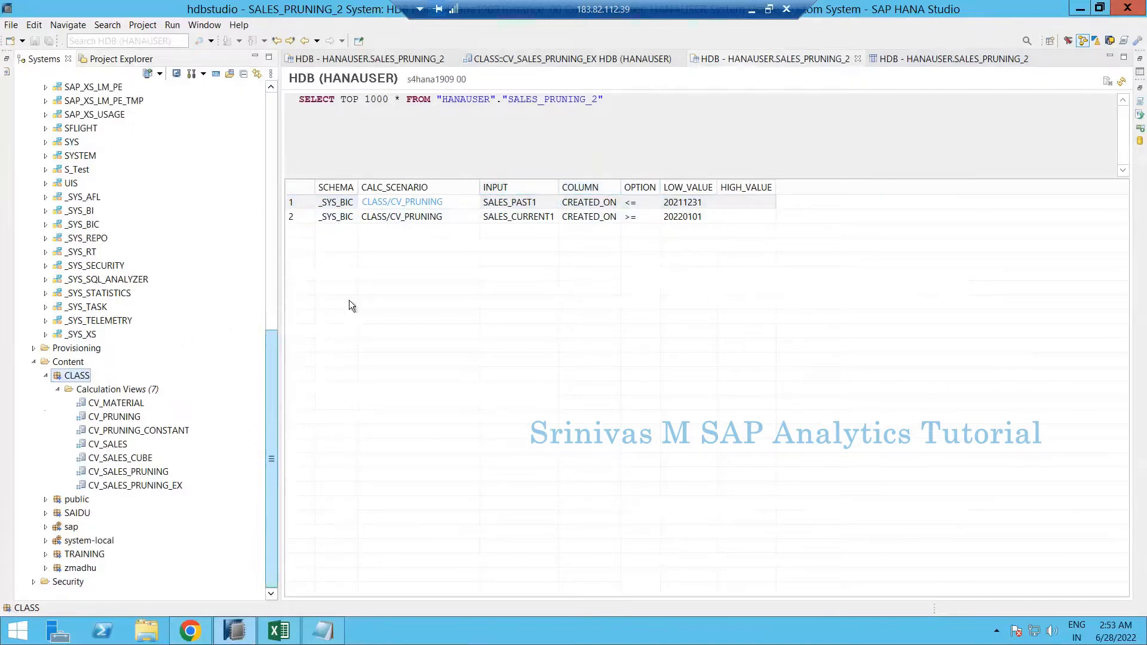
click(632, 218)
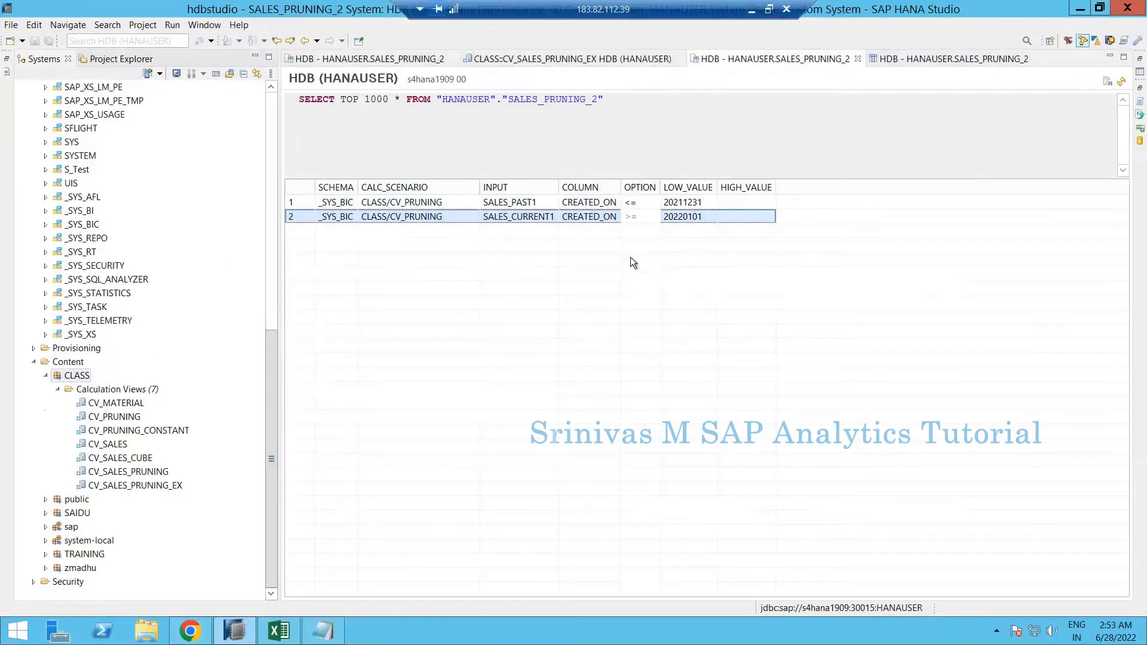
- Look over the HANAUSER tables in the system tree and open CV_SALES_PRUNING_EX from the CLASS package to examine its union structure
click(275, 356)
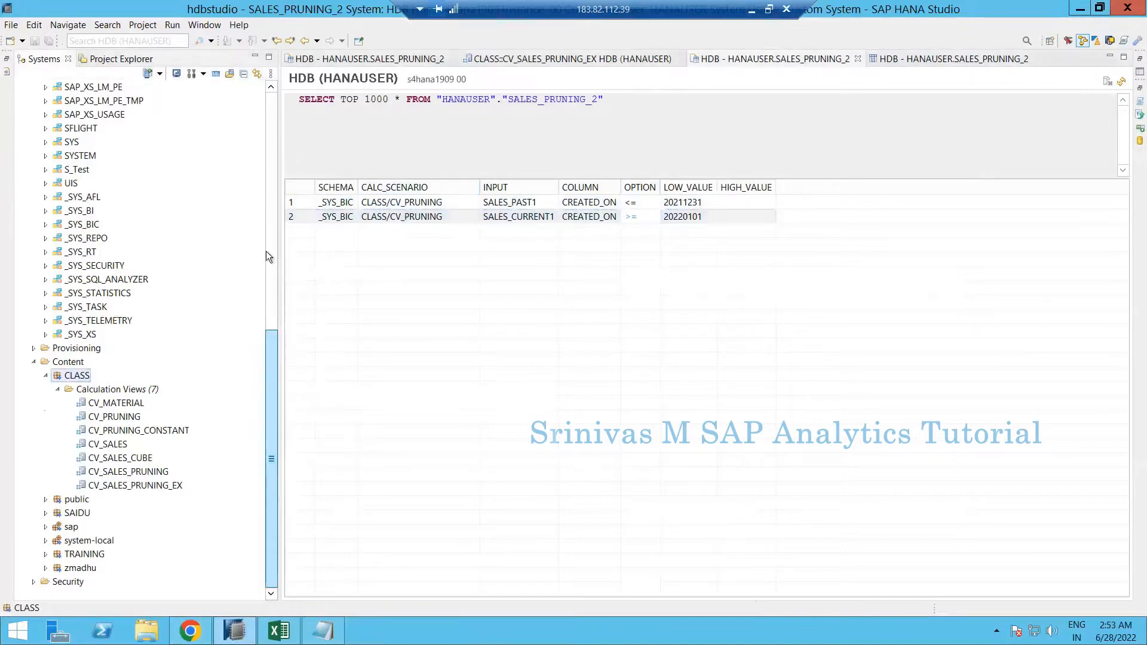
scroll(267, 251, up, 1)
scroll(264, 167, up, 9)
scroll(145, 304, down, 1)
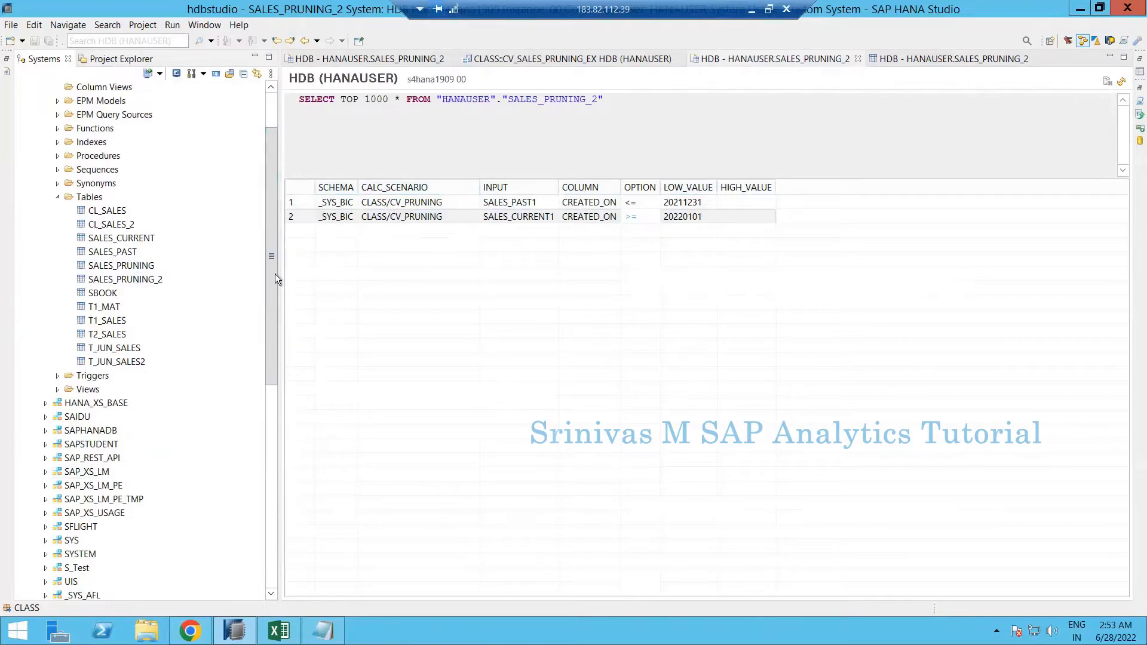
drag(270, 382, 203, 526)
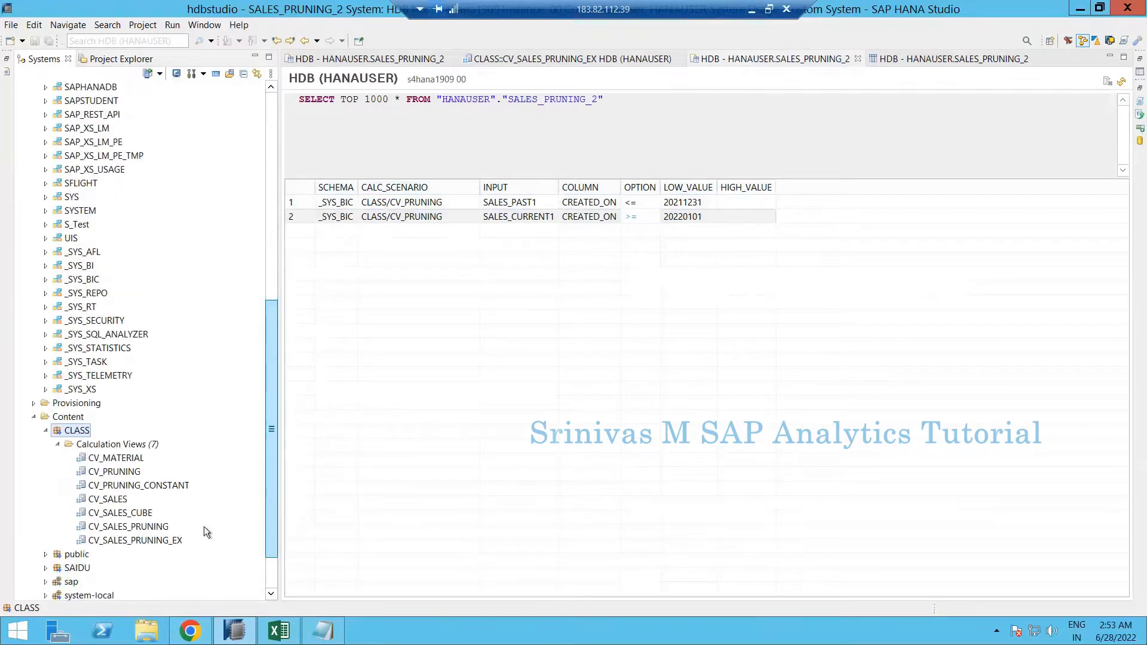
click(136, 485)
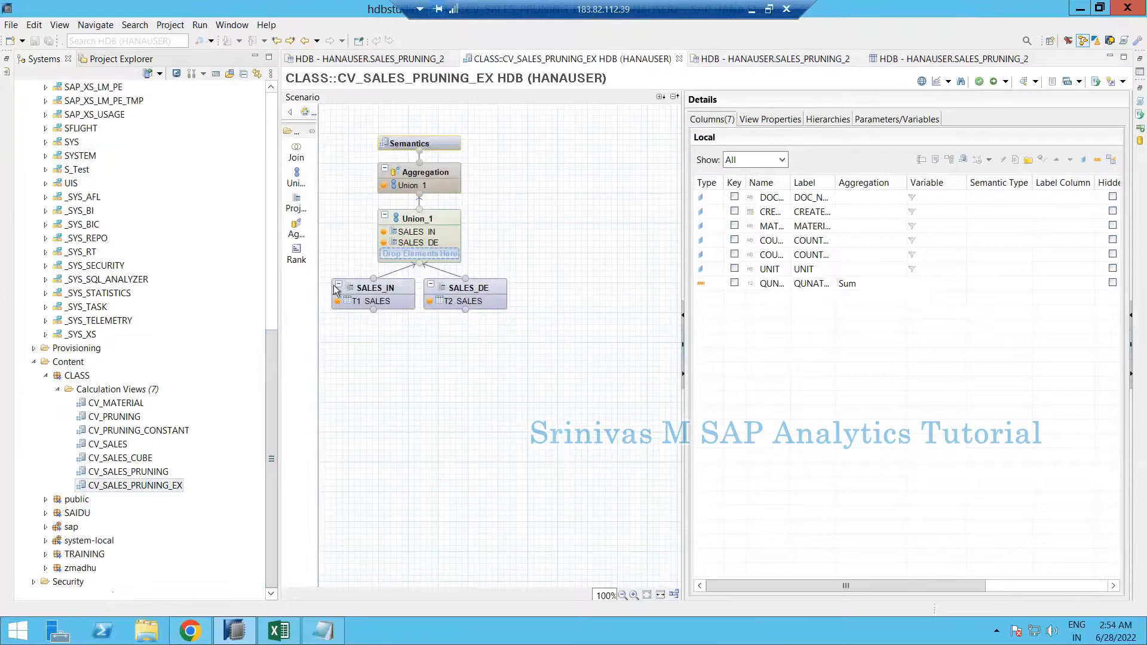
- Create a graphical calculation view named CV_SALES_PRUNING_EX2 with data category CUBE in the CLASS package
click(270, 403)
right_click(118, 390)
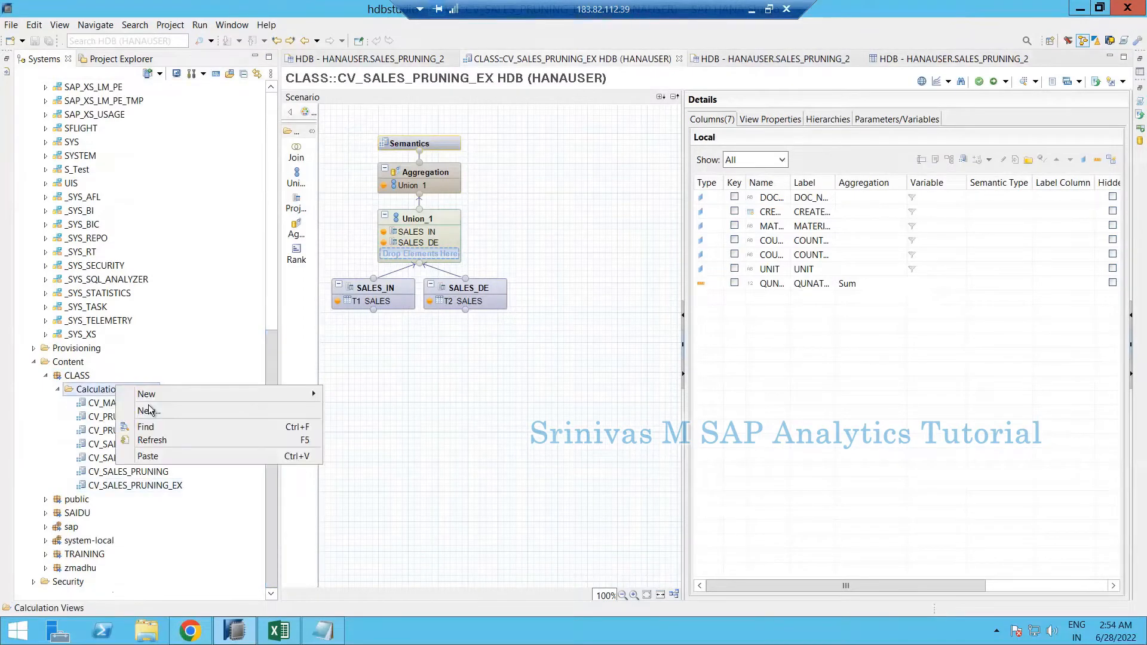
click(157, 412)
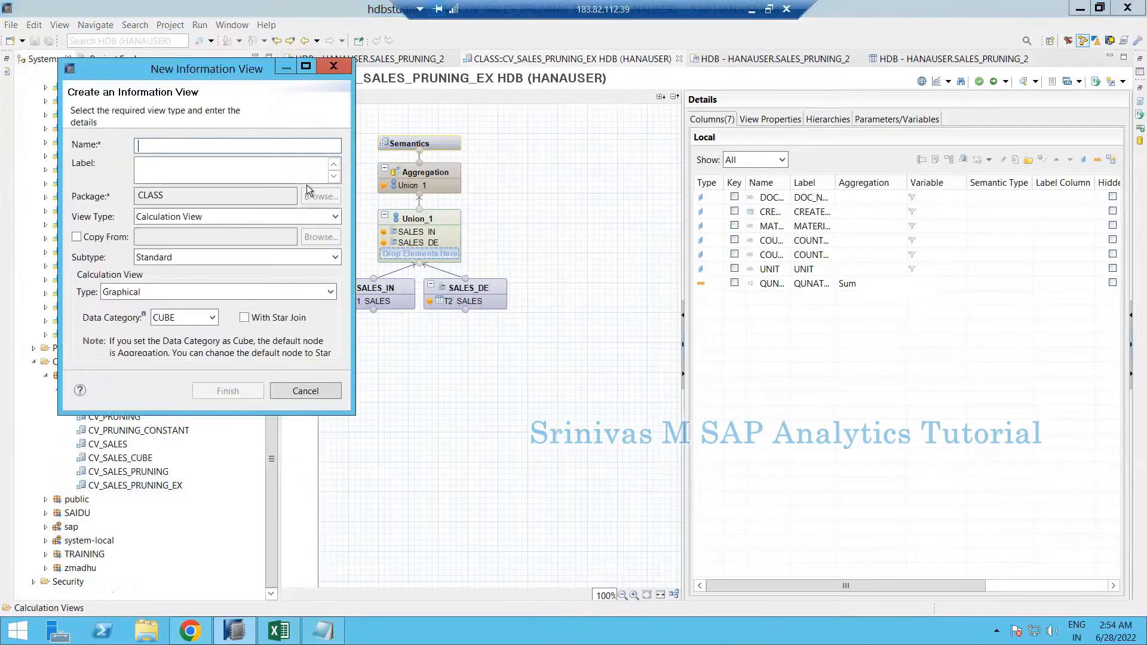
text(CV_SALE)
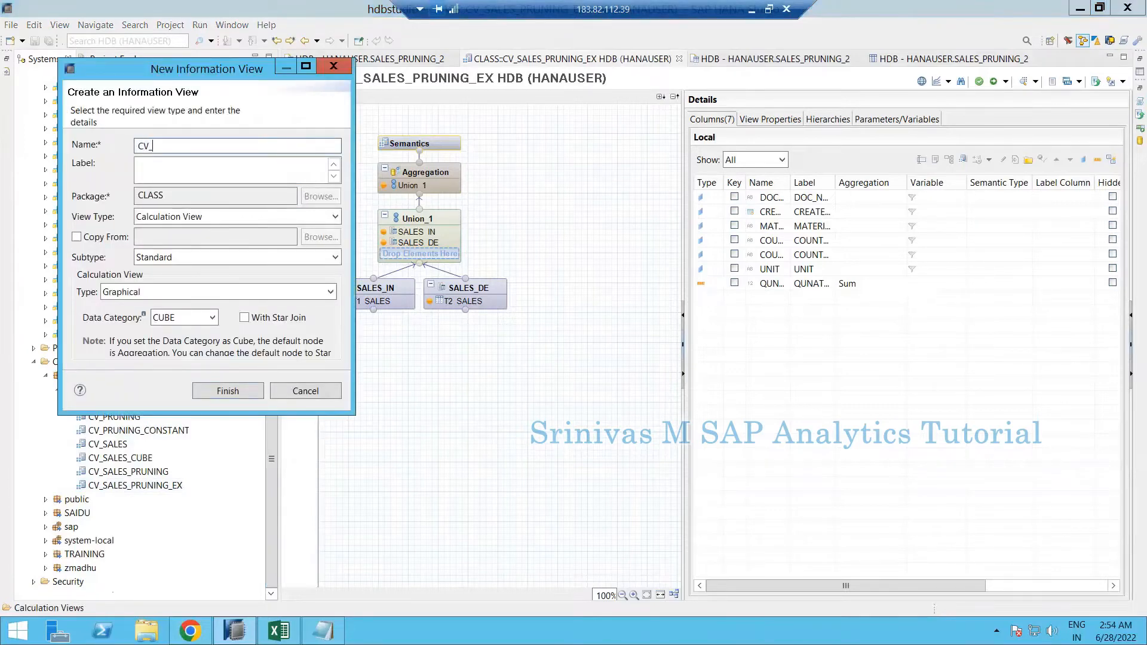
text(S_PRUNING_EX2)
click(228, 391)
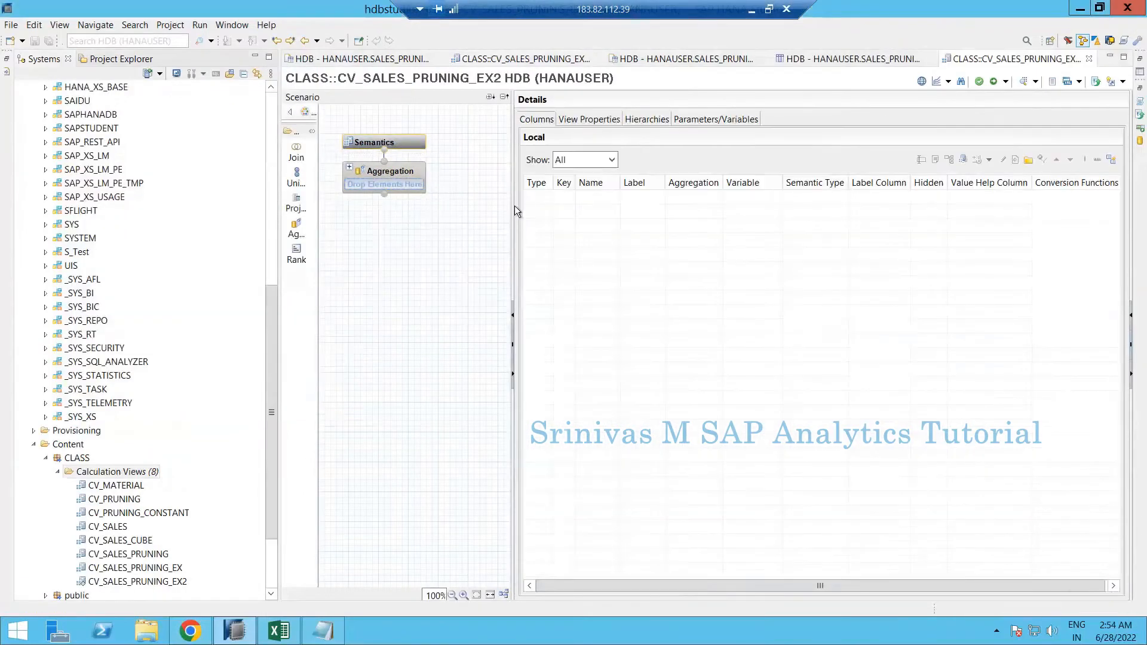
- Add a projection node below the Aggregation node with table T1_SALES as its data source, widening the scenario area
drag(481, 229, 532, 230)
click(296, 203)
click(350, 353)
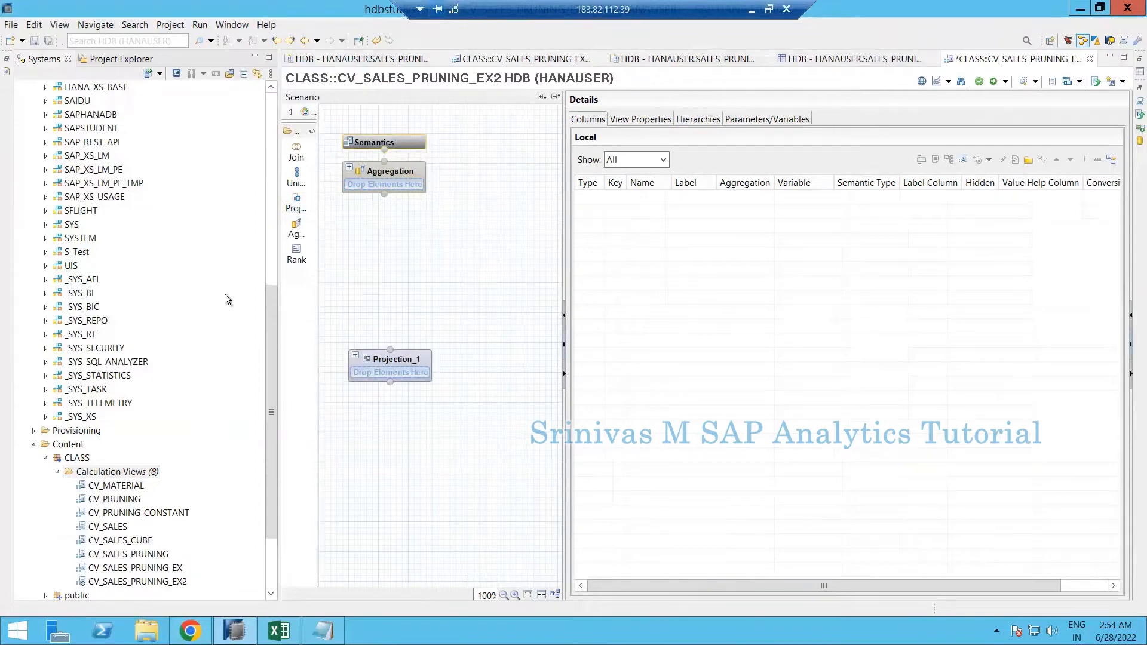
scroll(272, 192, up, 5)
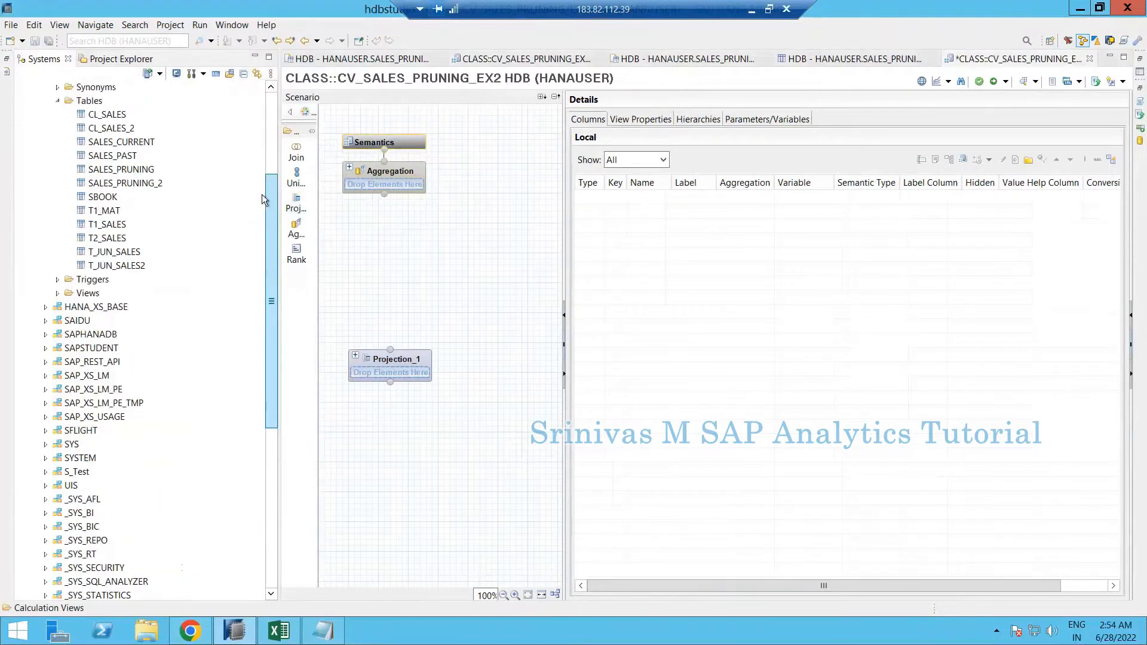
scroll(262, 194, up, 2)
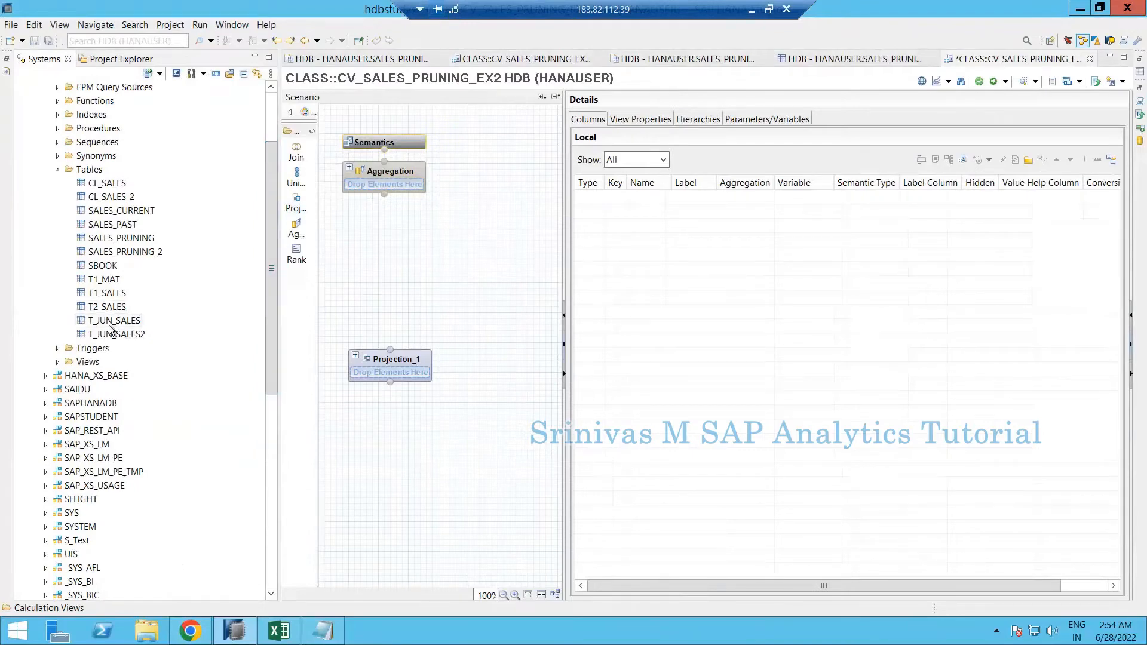
drag(117, 297, 391, 376)
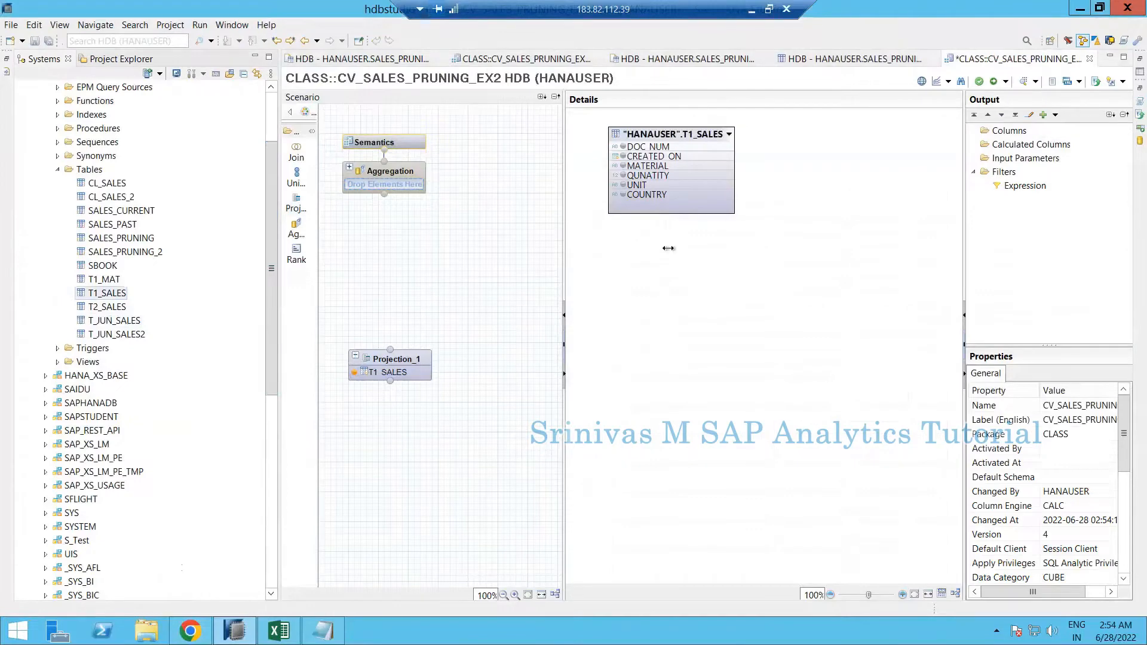
drag(668, 248, 667, 248)
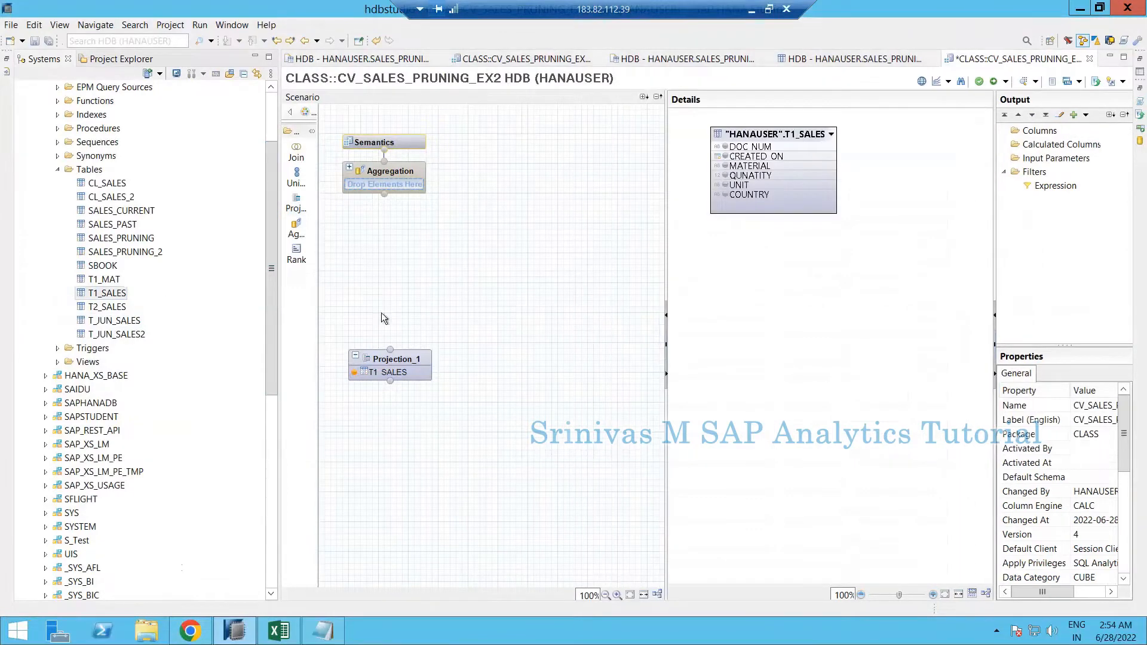
- Add all T1_SALES columns to the projection's output and rename the node SALES_IN
click(406, 376)
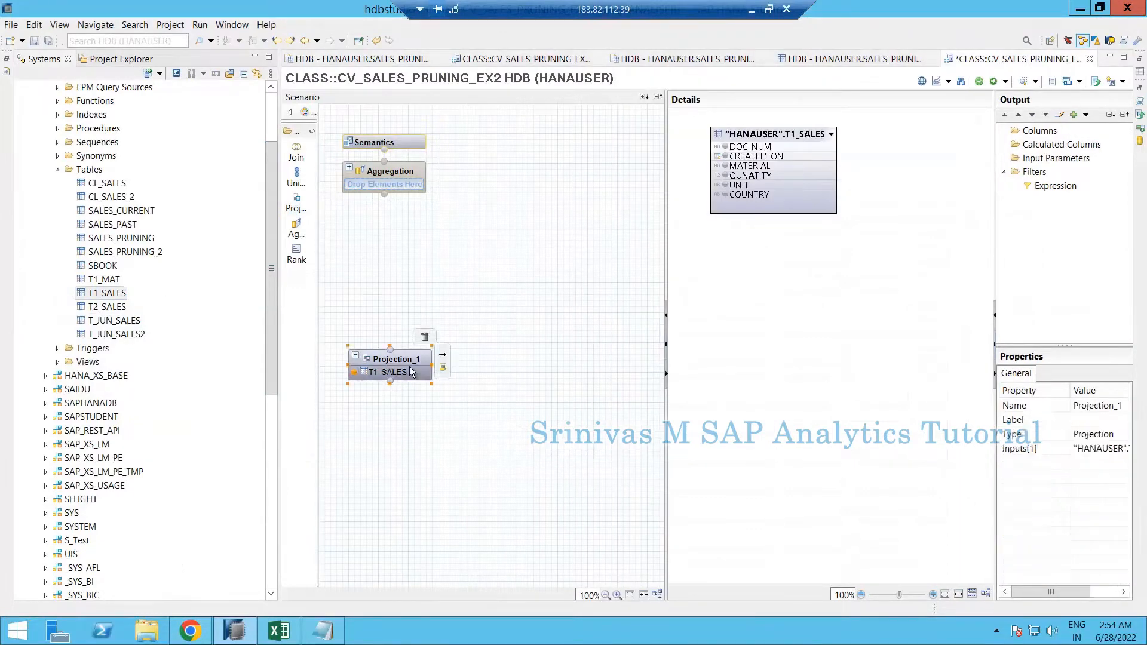
right_click(771, 128)
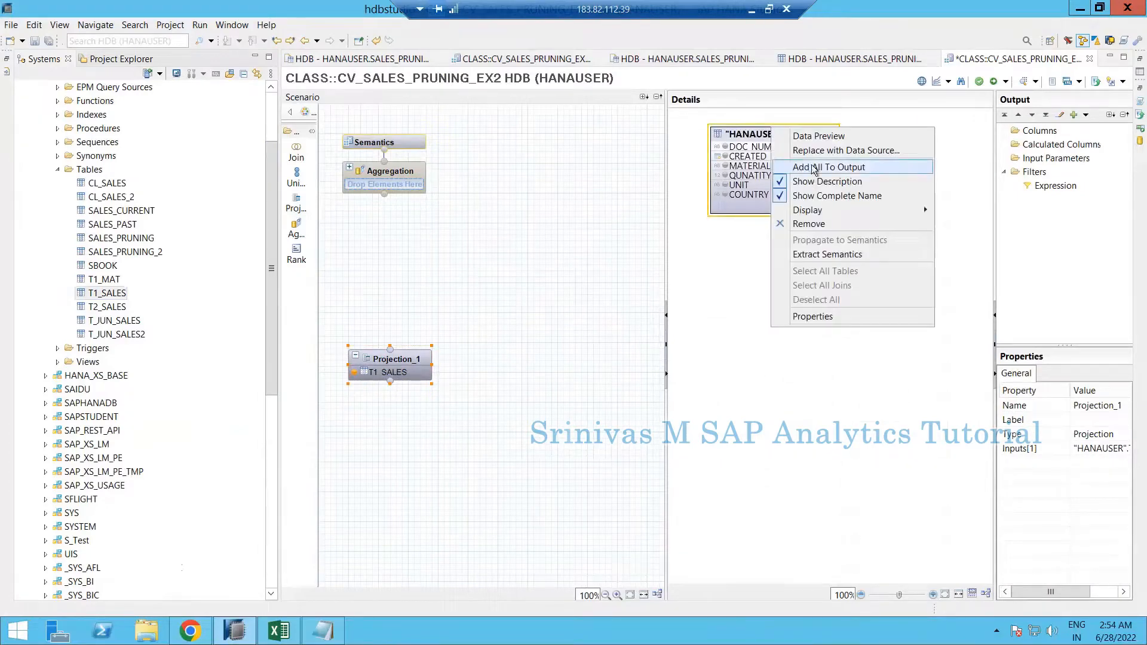
click(814, 168)
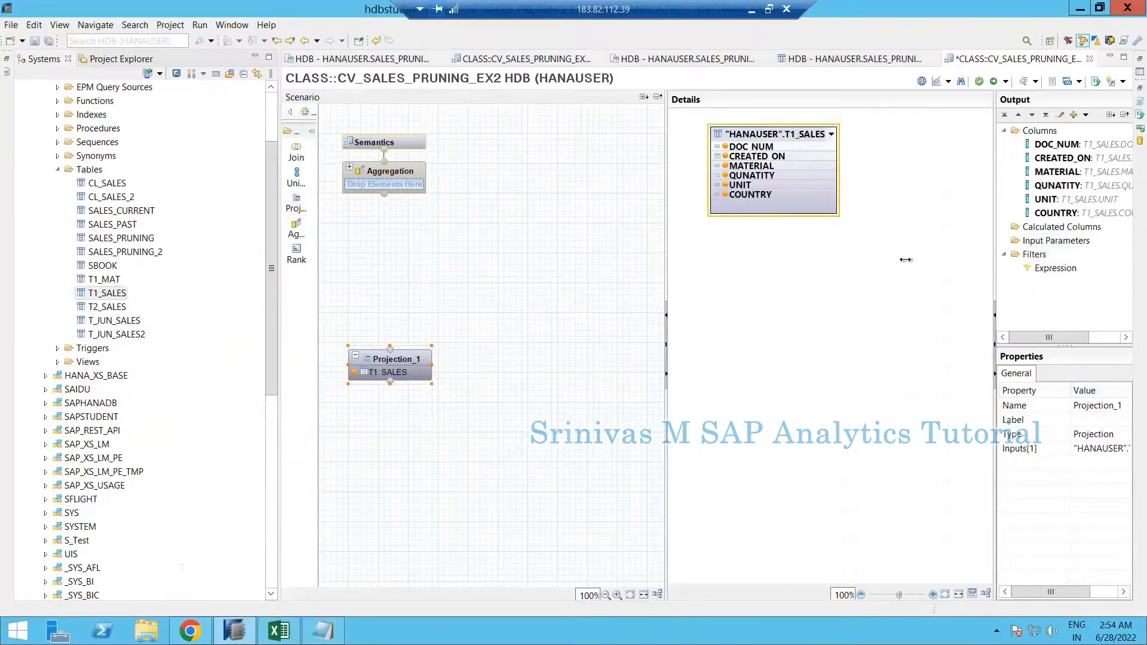
drag(906, 260, 905, 259)
click(1014, 405)
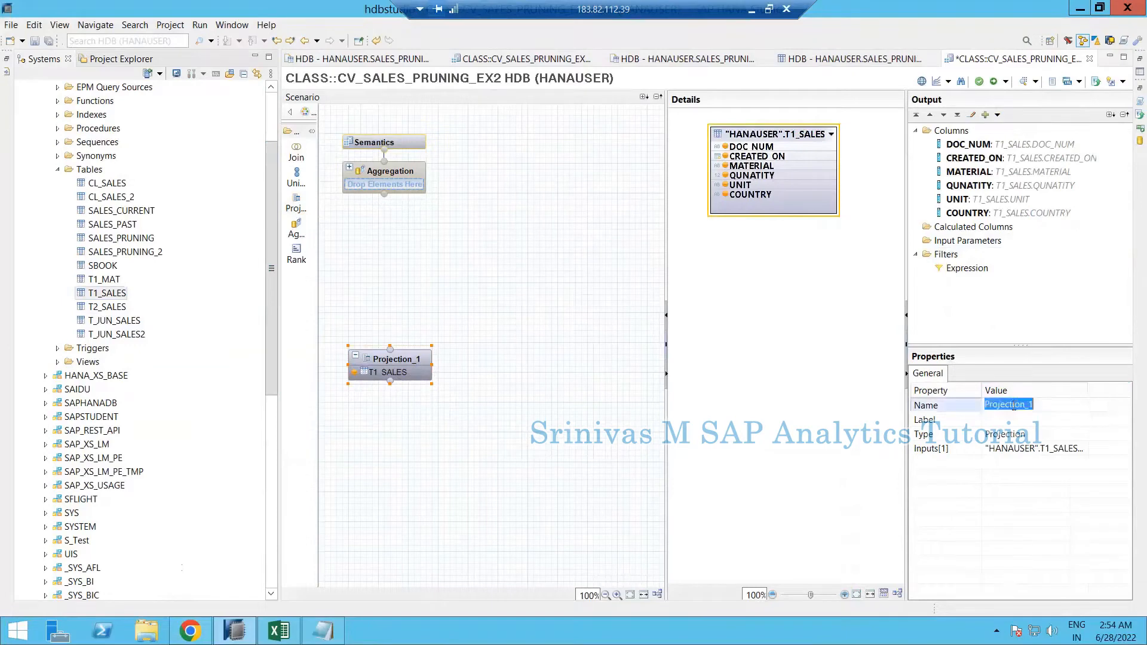
text(SALES_IN)
click(496, 244)
- Add a second projection node beside SALES_IN with table T2_SALES as its data source
click(299, 203)
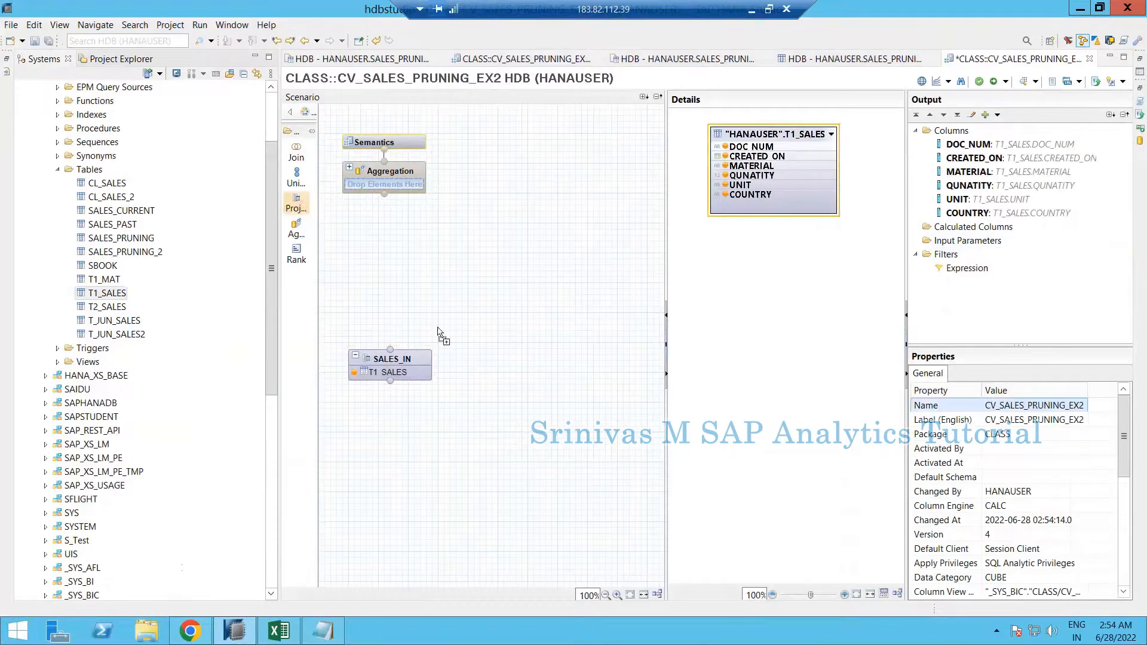
click(532, 351)
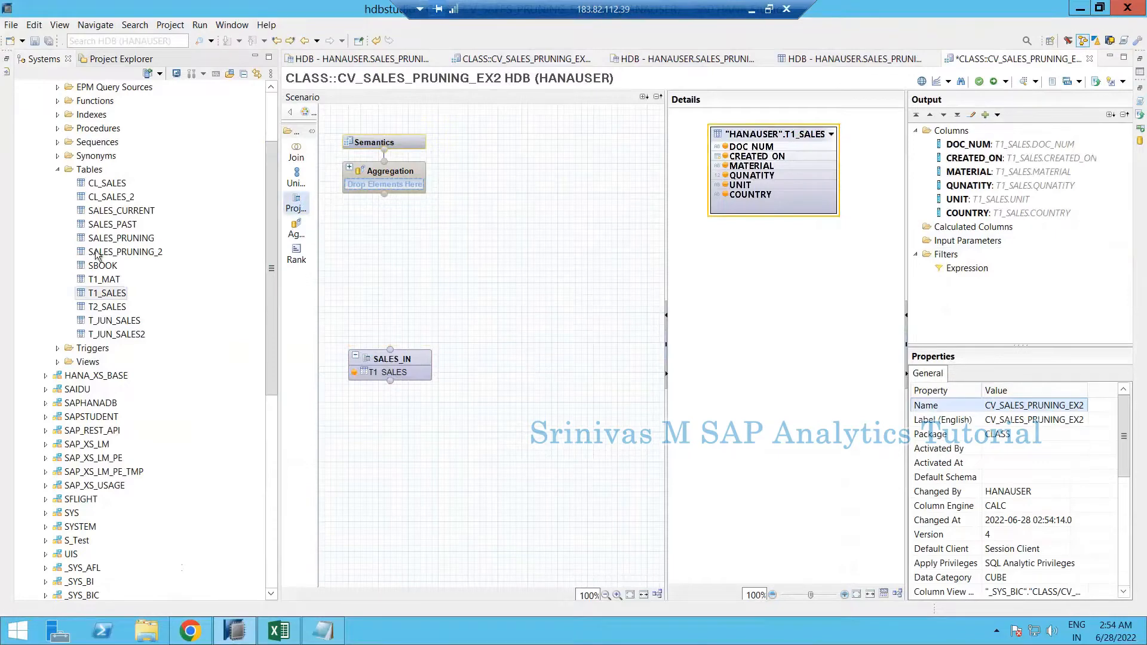
click(105, 307)
drag(105, 308, 561, 347)
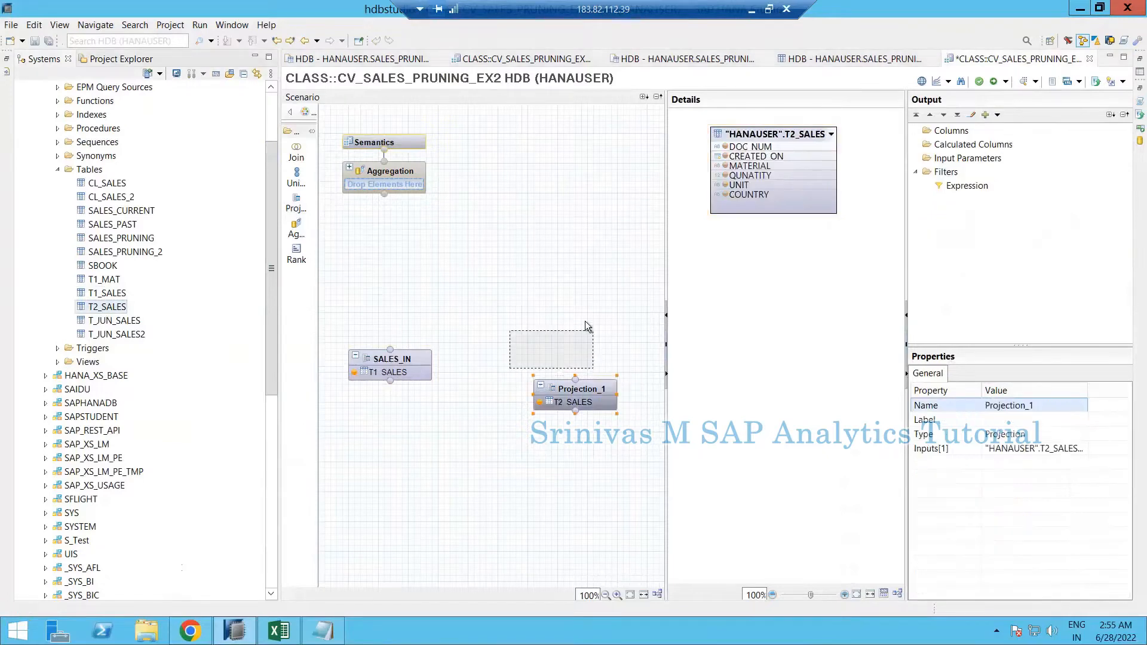
- Add all T2_SALES columns to the second projection's output, rename the node SALES_DE and position it beside SALES_IN
right_click(768, 130)
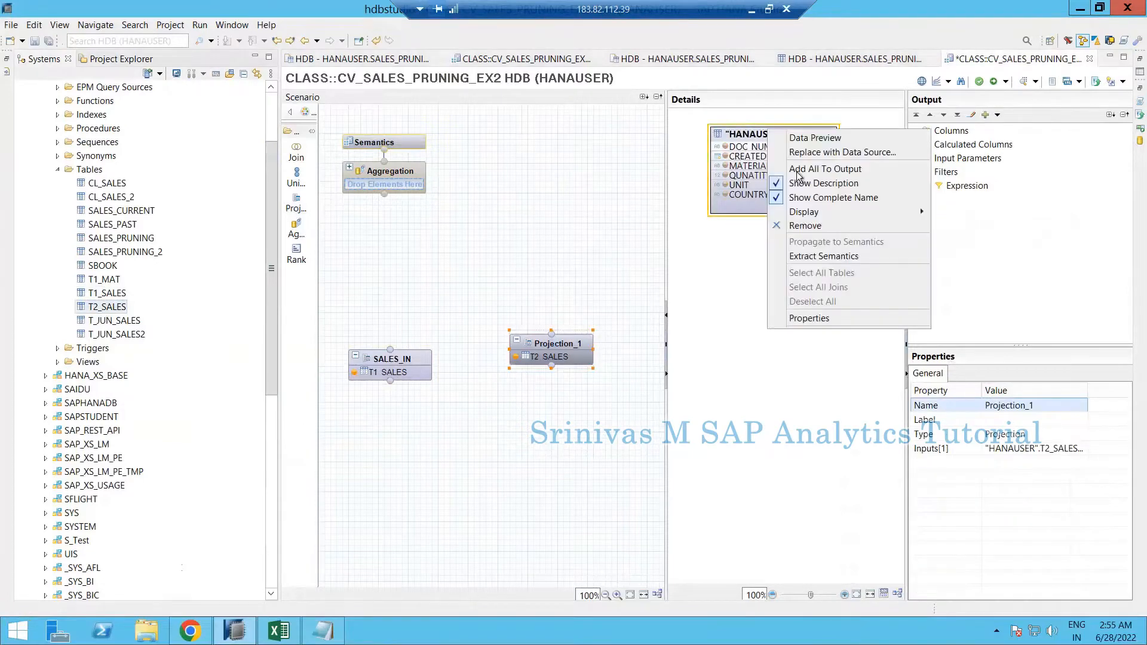
click(825, 168)
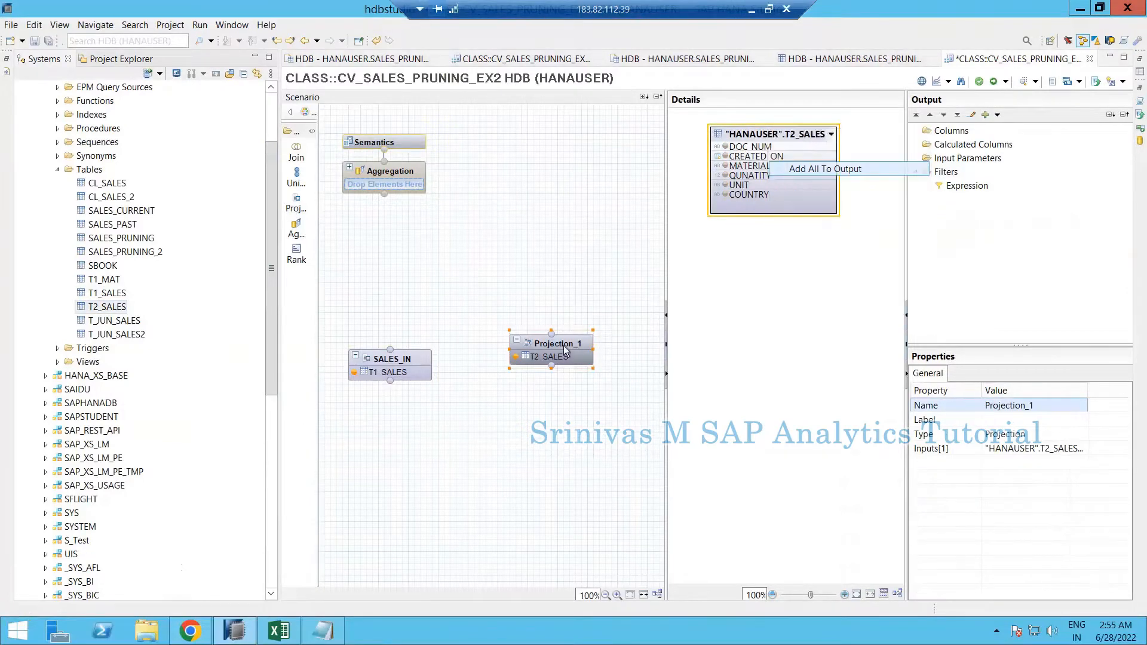
click(1030, 406)
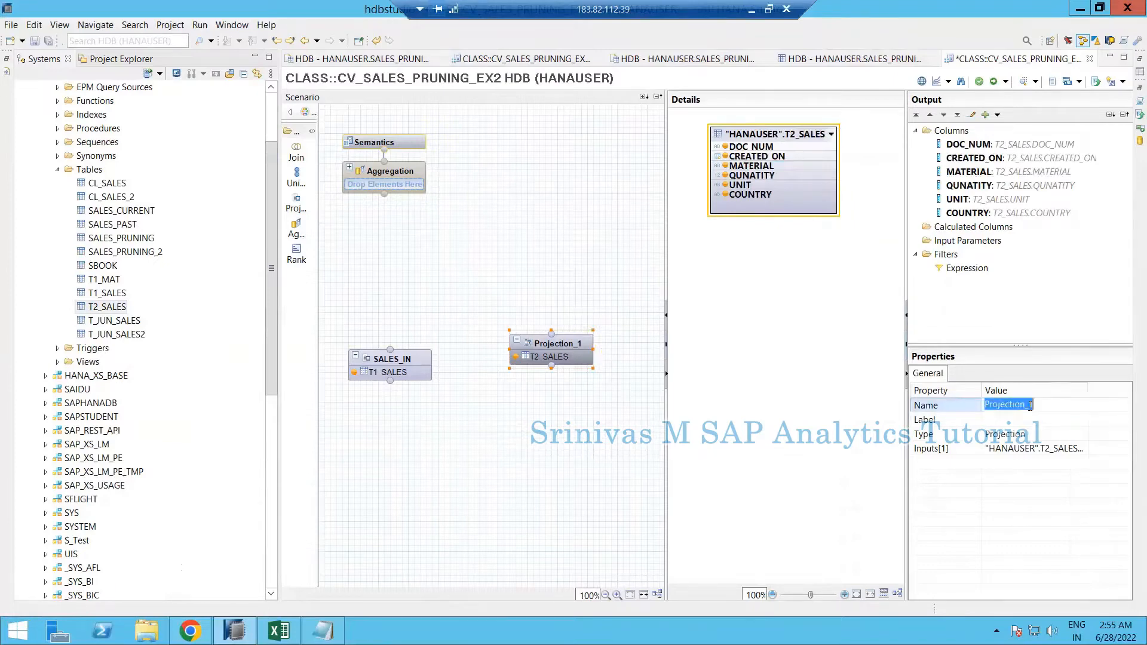
text(SALES_DE)
key(Return)
mouse_move(527, 351)
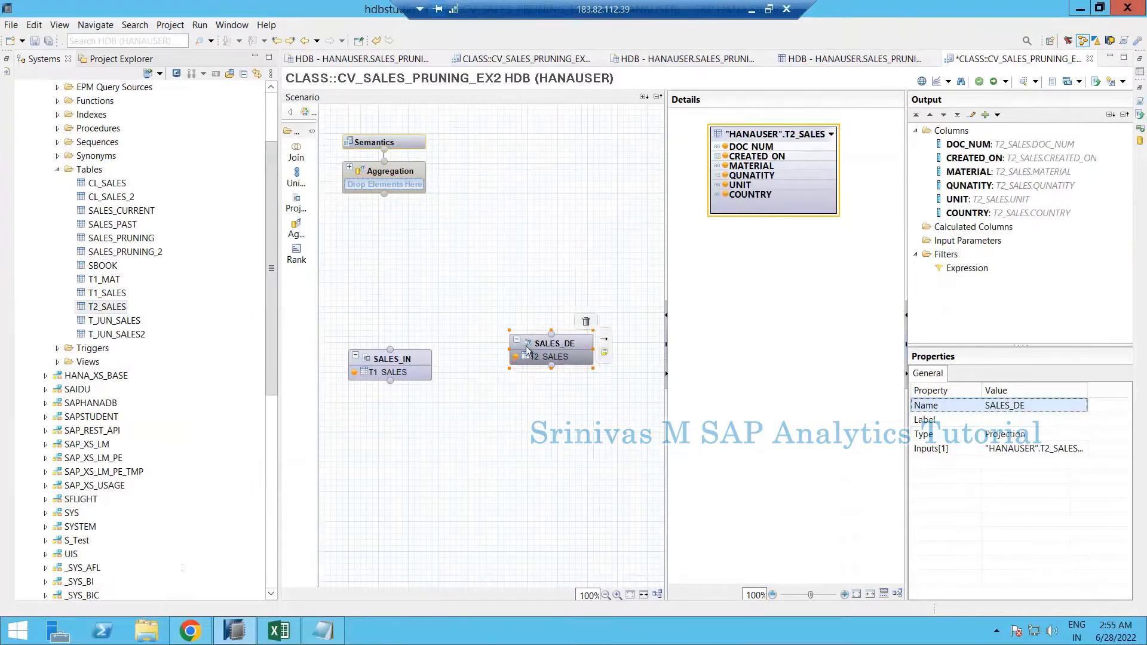
drag(527, 351, 503, 363)
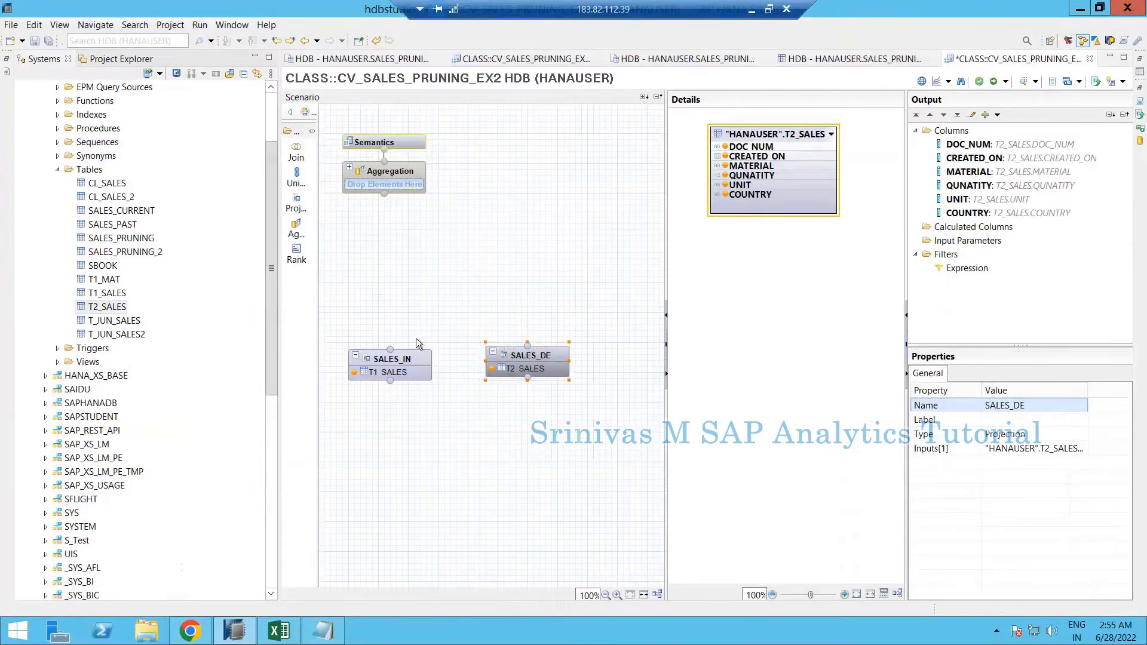
- Add a Union node fed by SALES_IN and SALES_DE and automatically map their source columns to the target
click(296, 176)
click(447, 282)
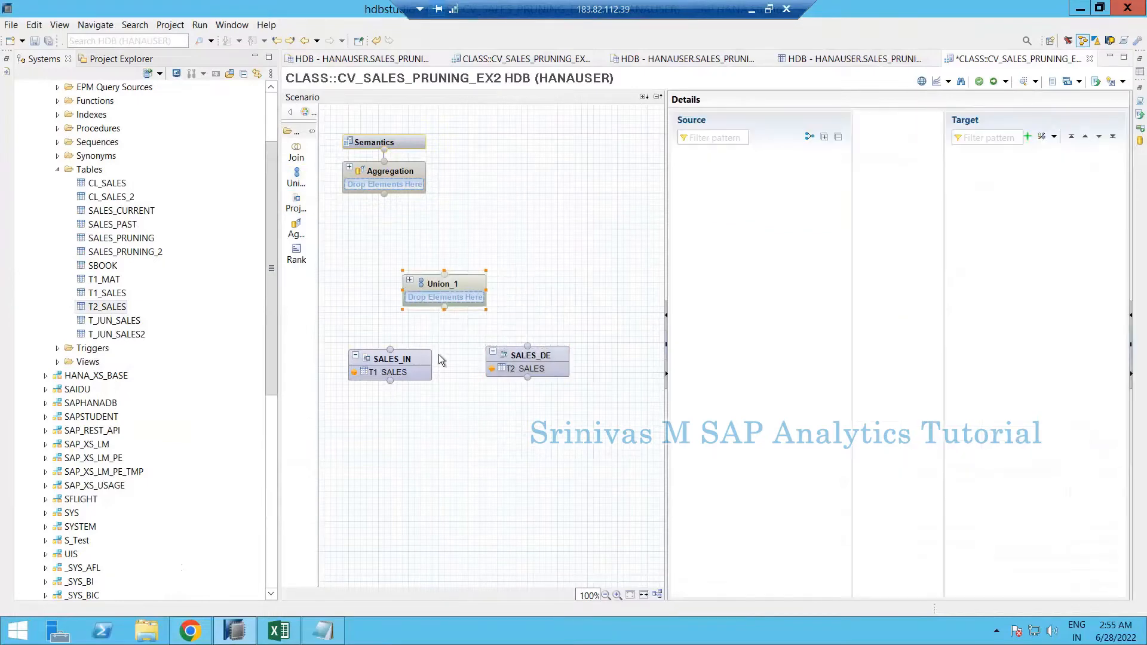
drag(390, 349, 444, 312)
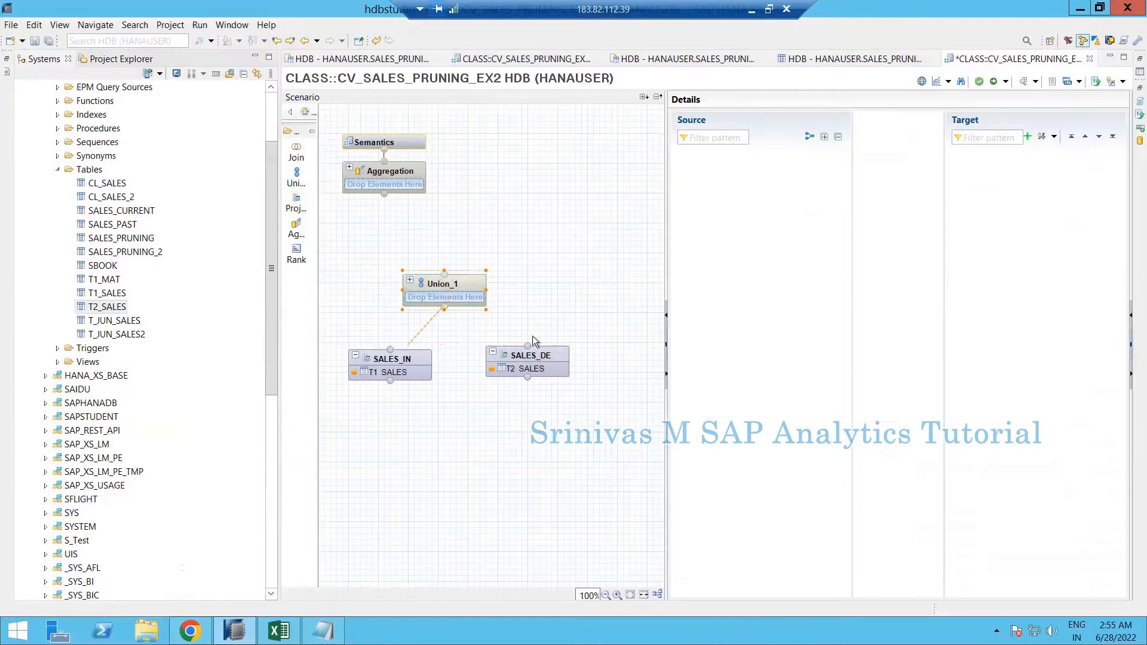
click(567, 353)
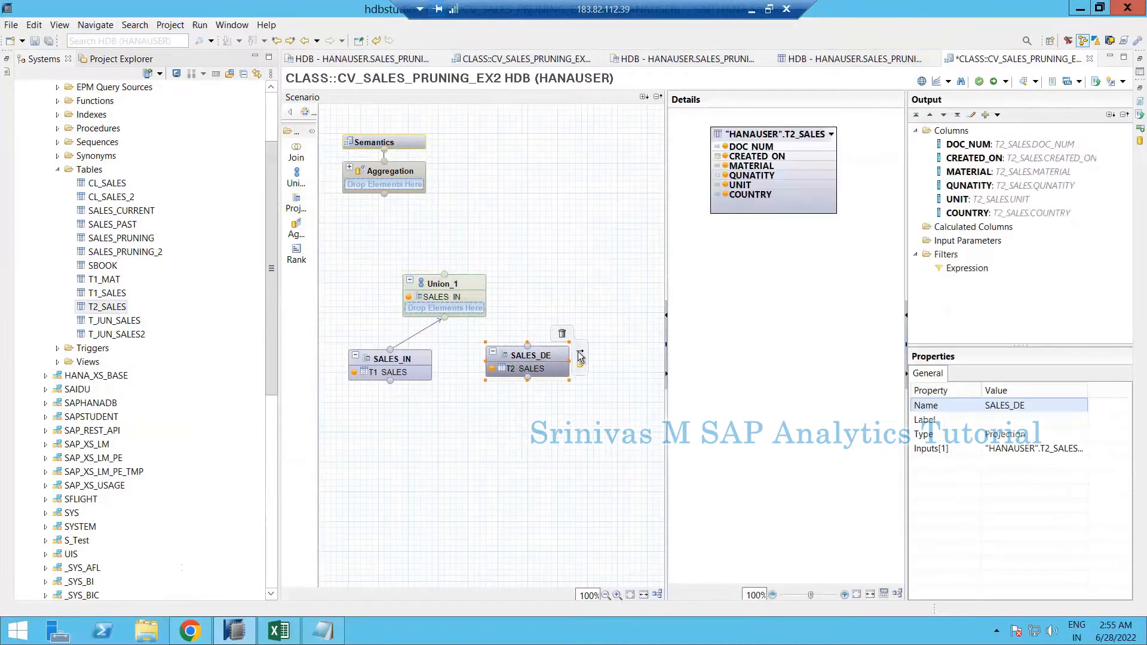
drag(455, 320, 454, 320)
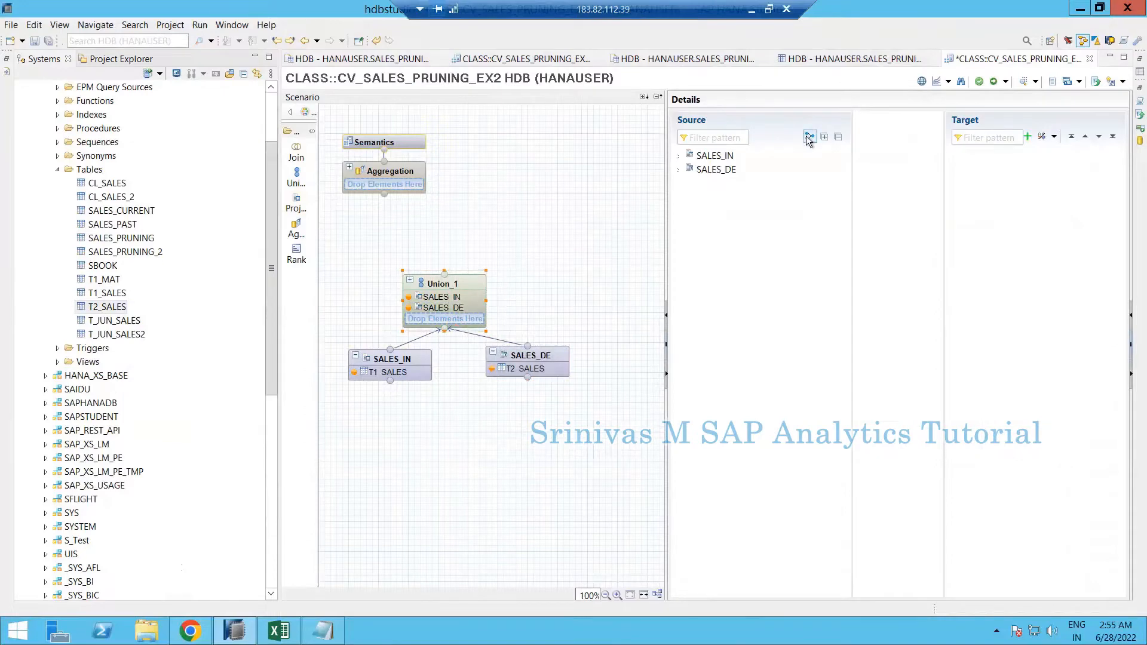
click(810, 136)
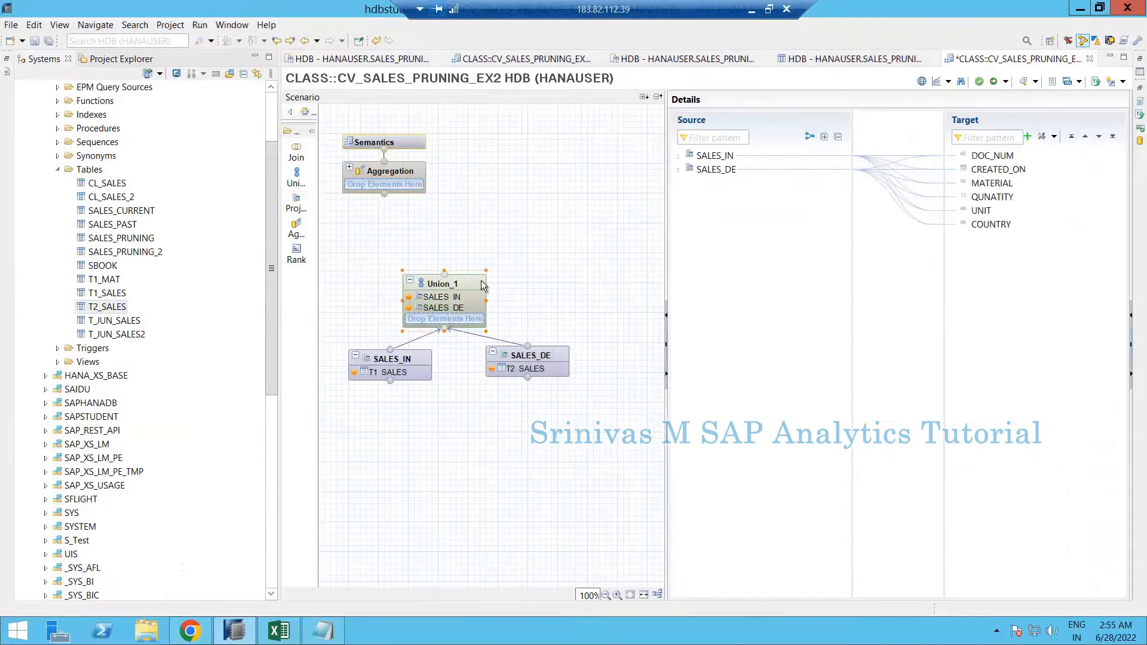
- Connect Union_1 to the Aggregation node and add all of its columns to the aggregation's output
drag(463, 215, 405, 175)
click(405, 174)
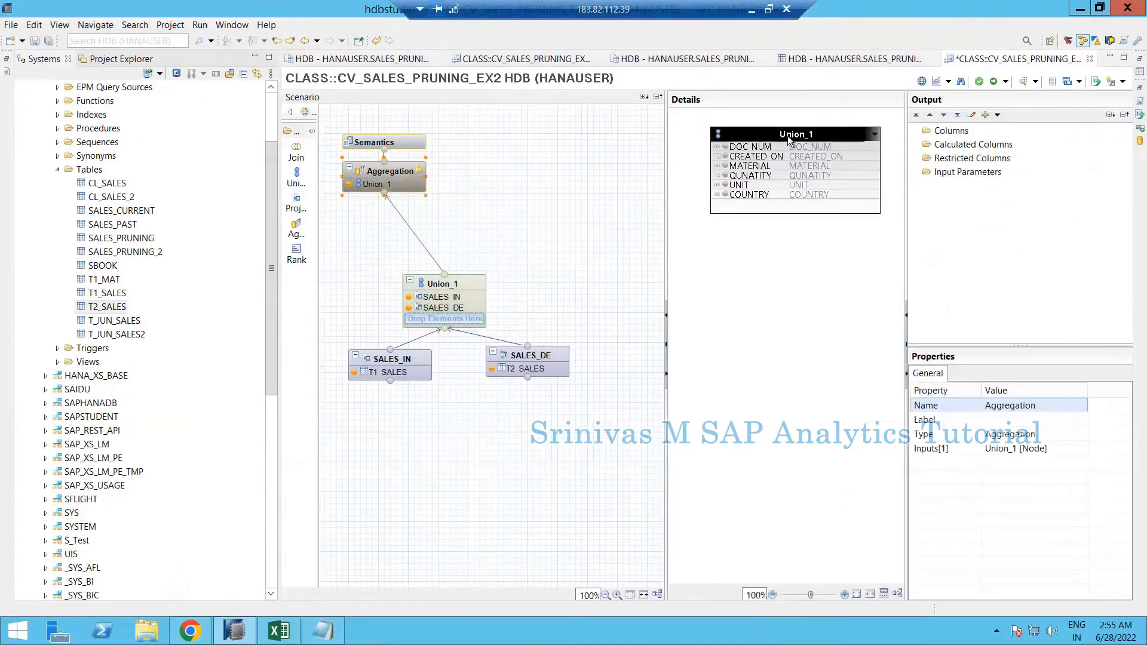
right_click(819, 191)
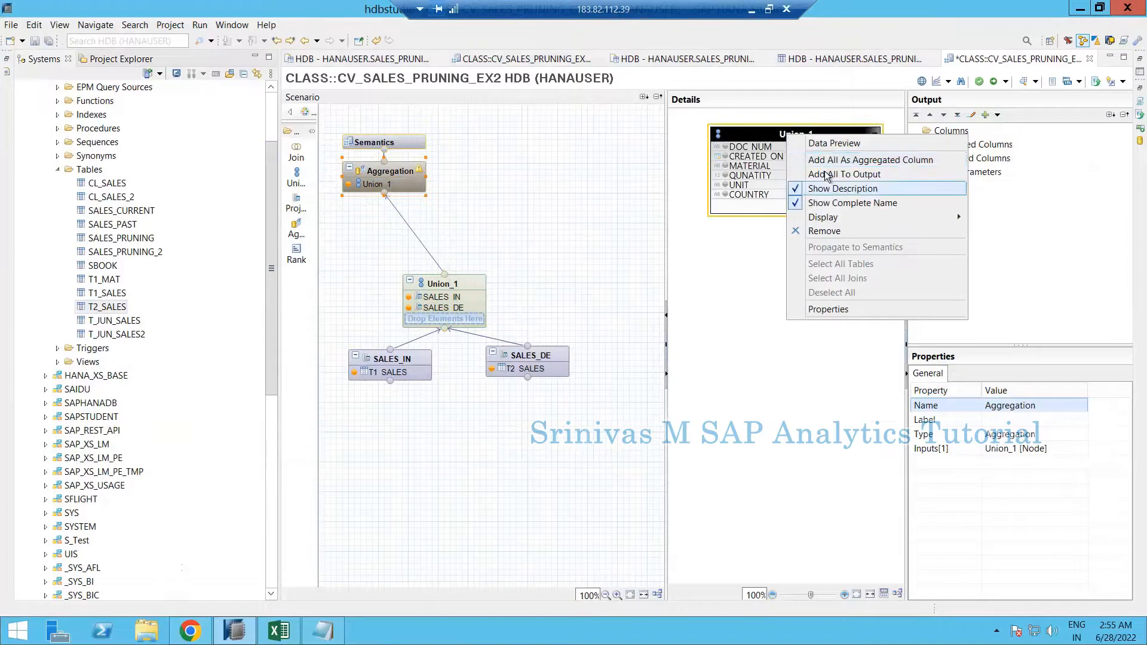
click(884, 172)
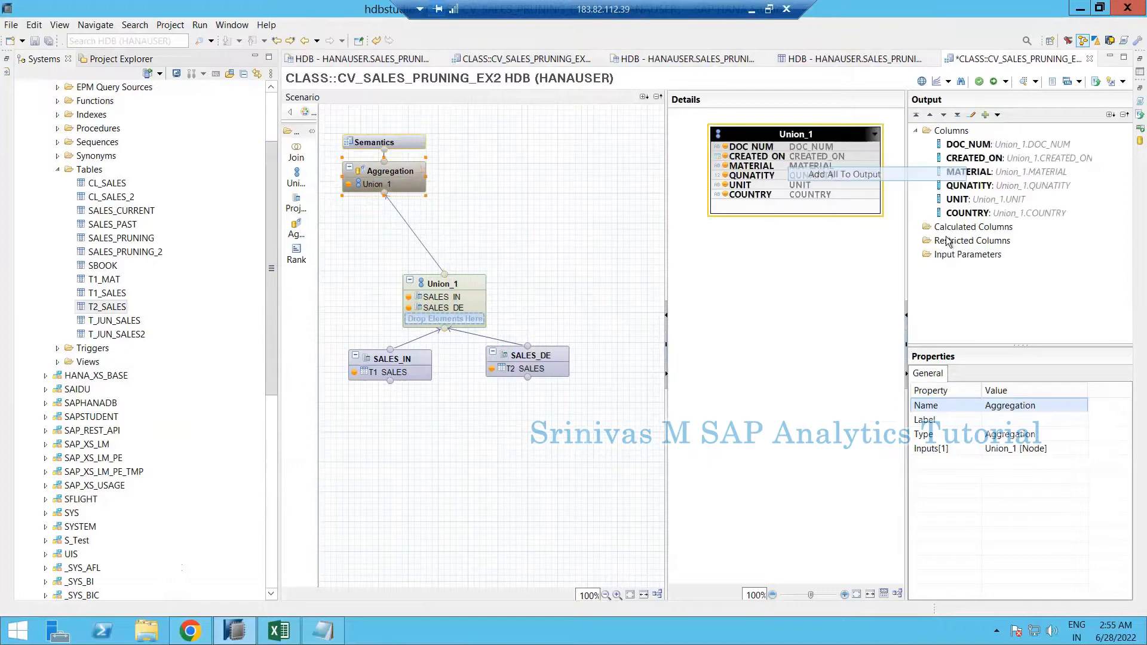
- Reorder the aggregation's output columns so that UNIT and QUNATITY come last, in that order, after COUNTRY
click(965, 187)
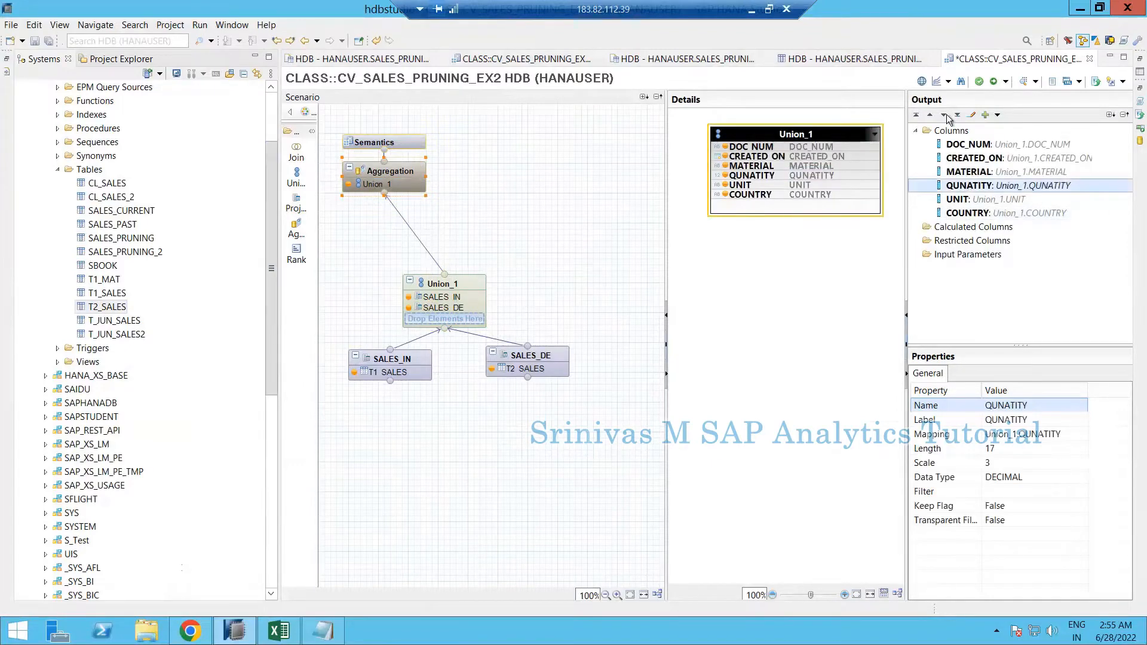
click(944, 116)
click(944, 116)
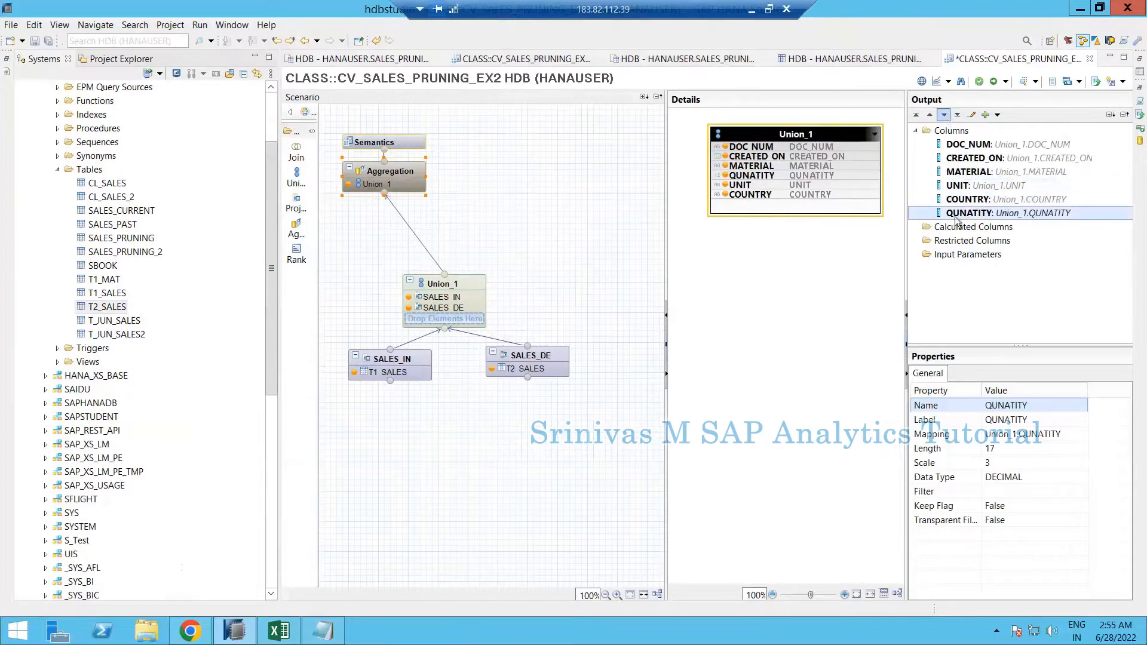
click(957, 186)
click(944, 115)
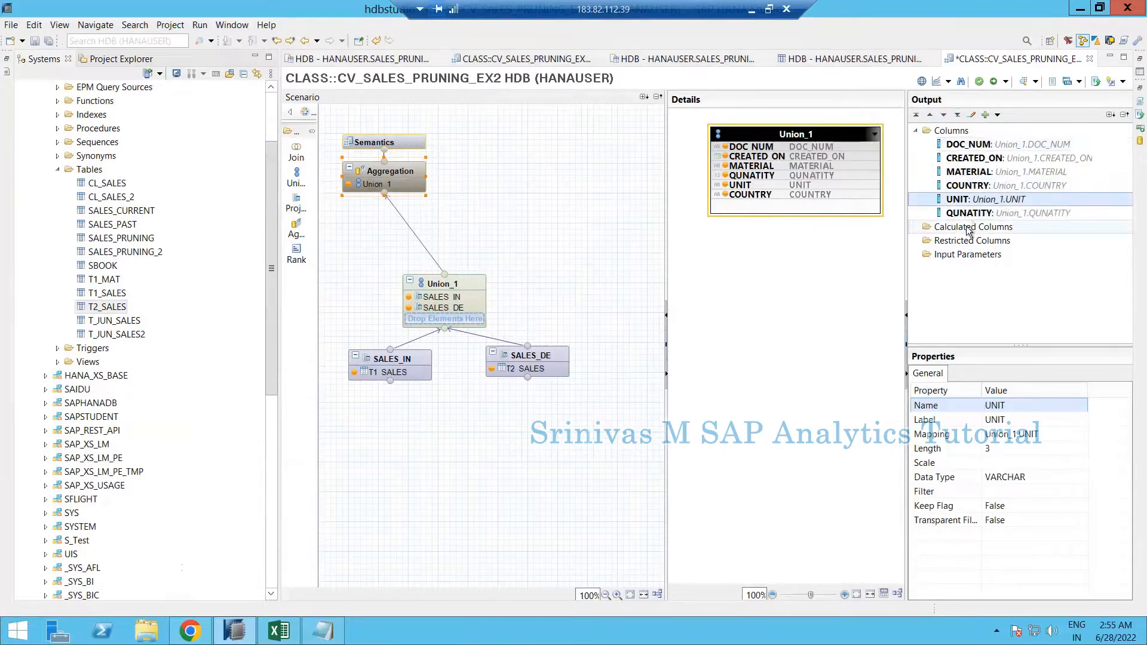
- Auto-arrange the scenario diagram and automatically assign attribute and measure types to the columns in the Semantics node
click(411, 146)
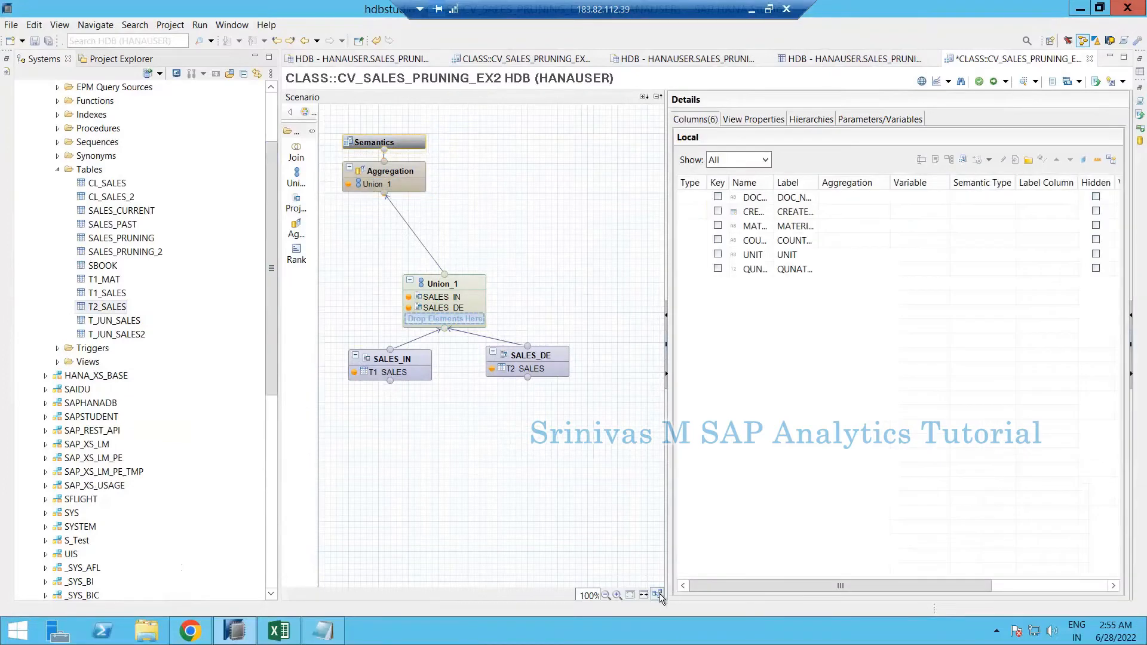
click(657, 594)
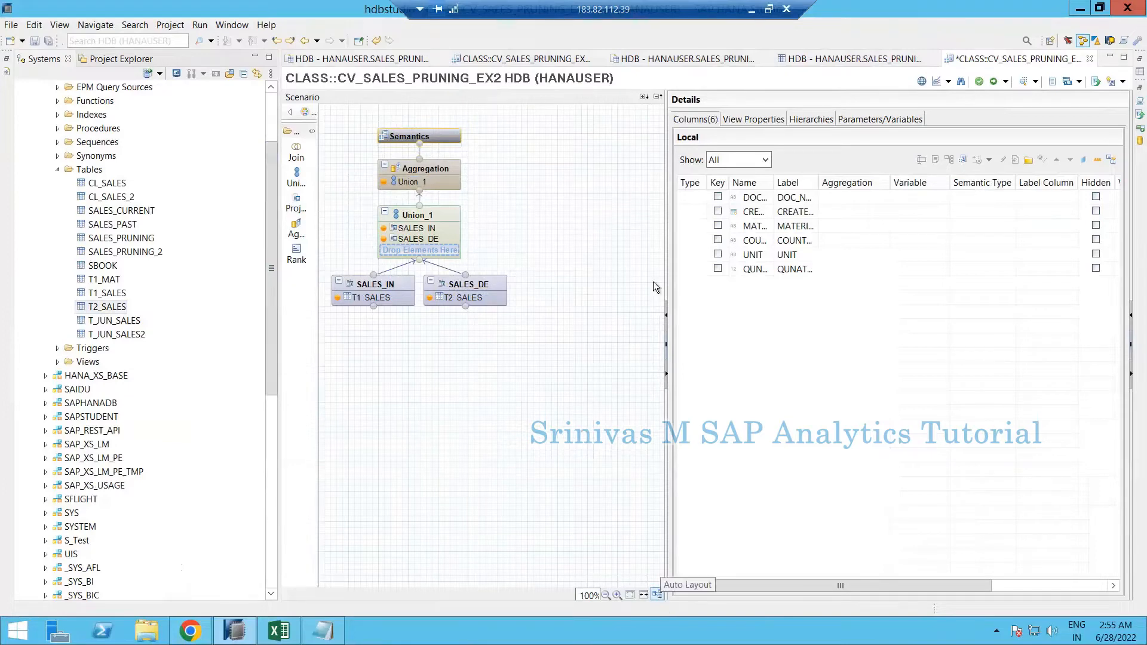
click(1111, 159)
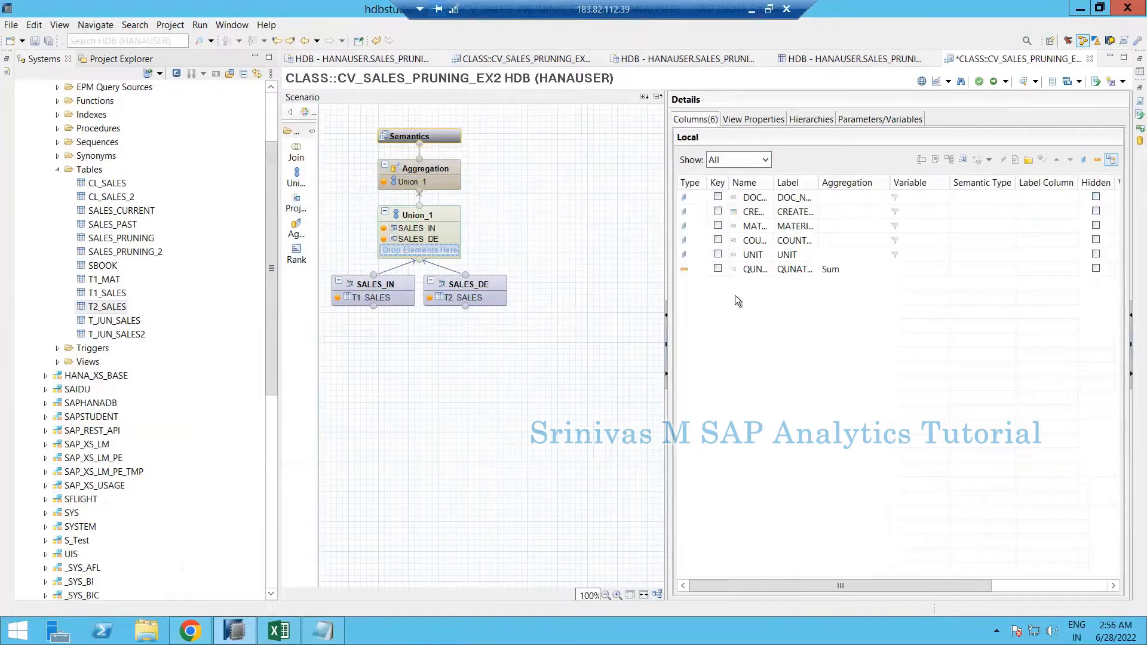
- Clear the view's Apply Privileges setting, and save and activate CV_SALES_PRUNING_EX2
click(762, 122)
click(838, 343)
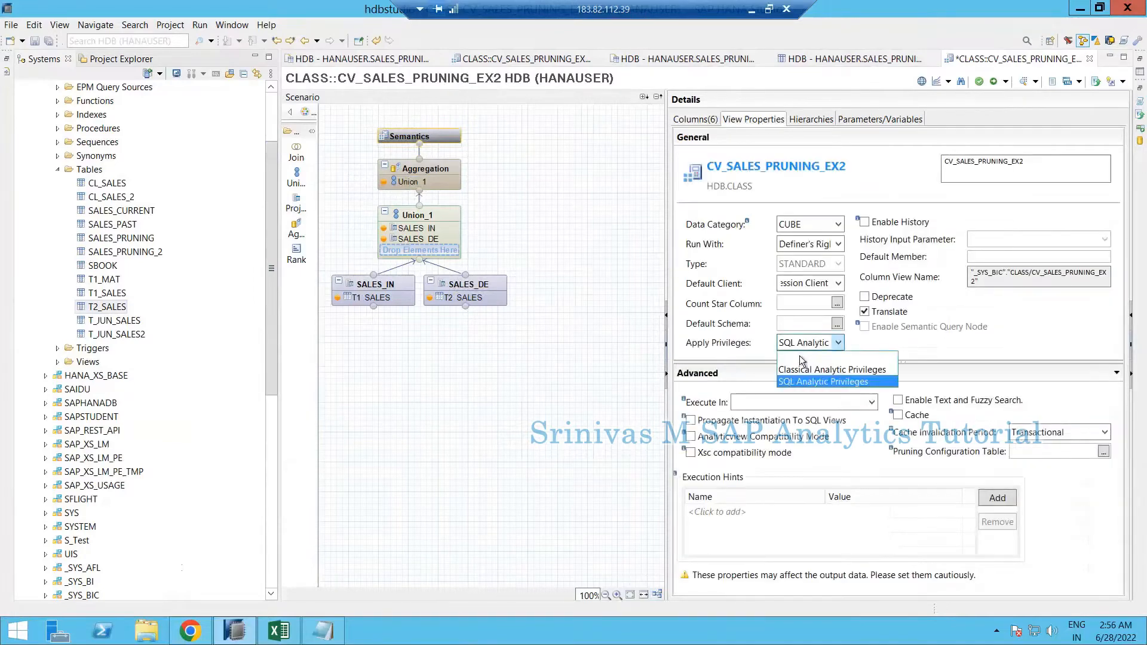
click(845, 358)
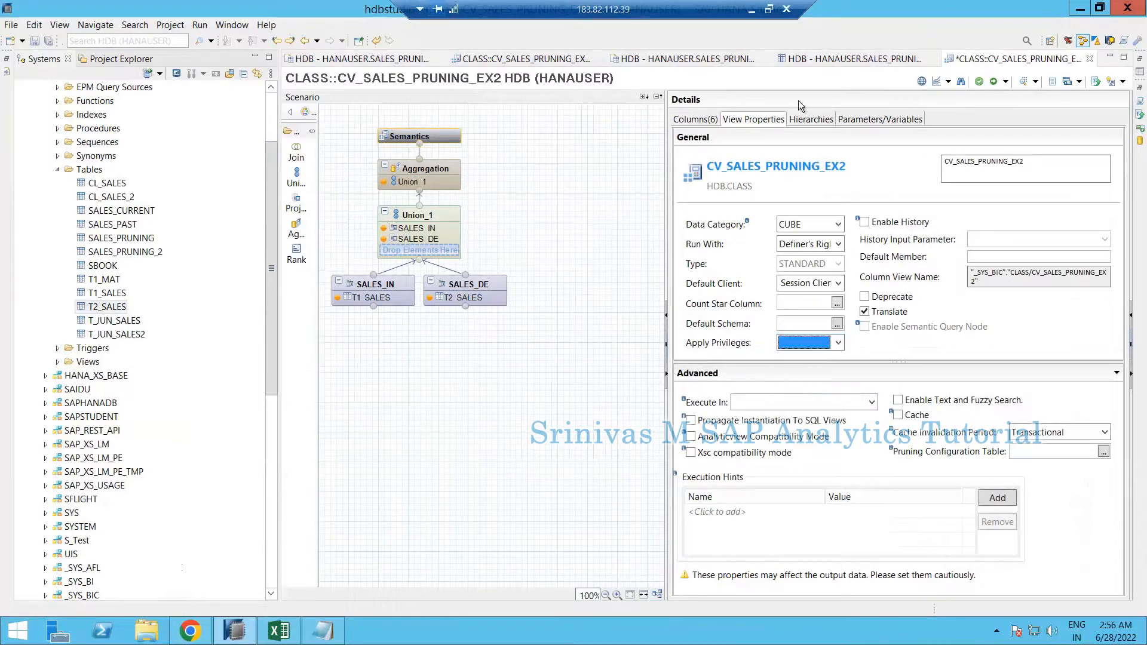
click(997, 82)
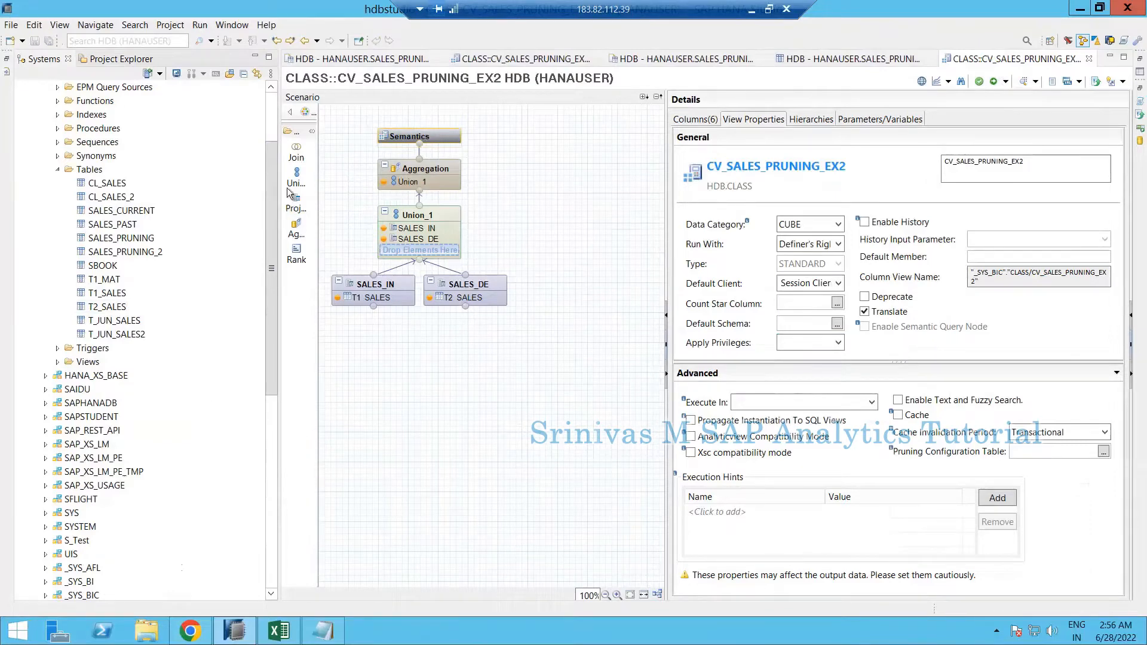
- Generate a select statement for CV_SALES_PRUNING_EX2, run it to check the view's data, and close the SQL console
scroll(274, 216, down, 10)
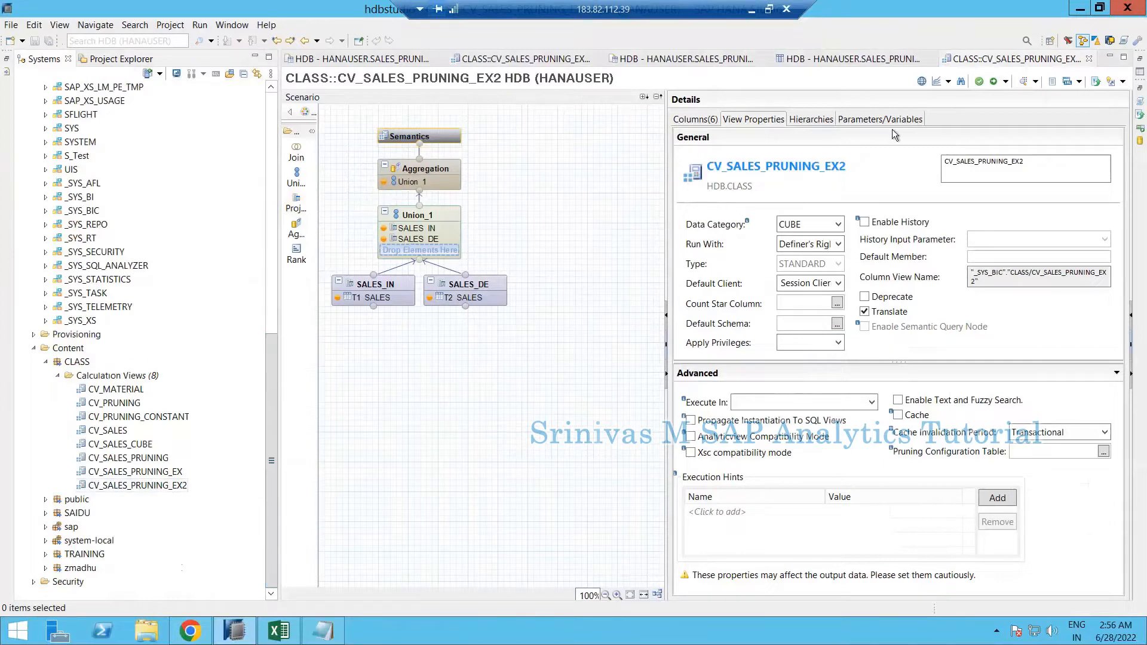
right_click(129, 485)
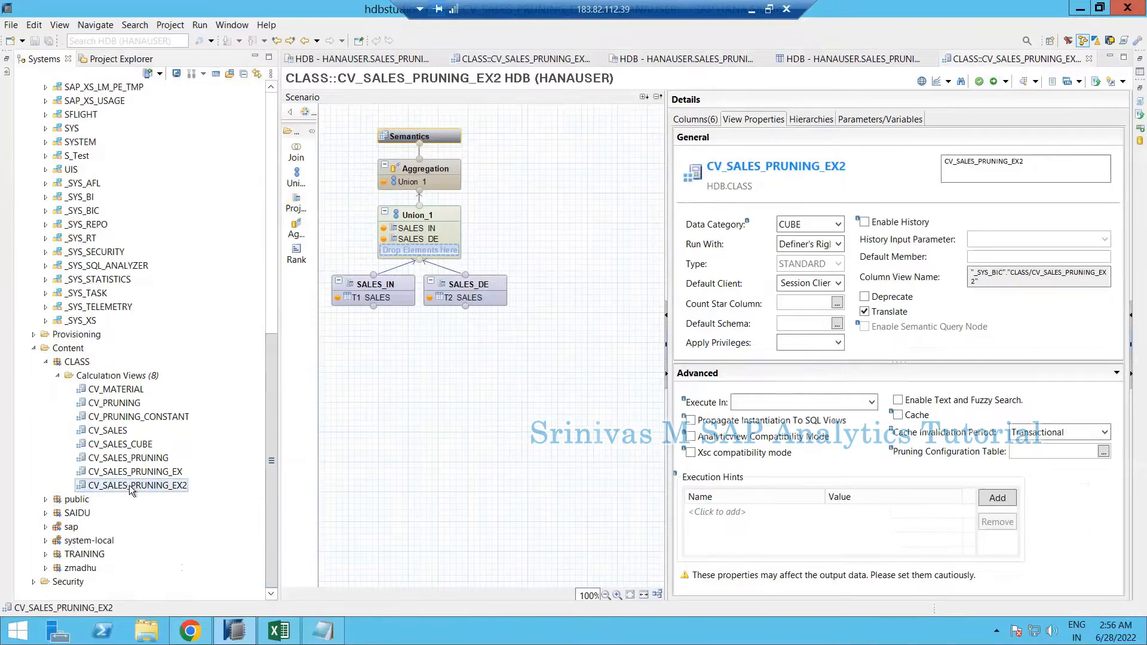
click(186, 370)
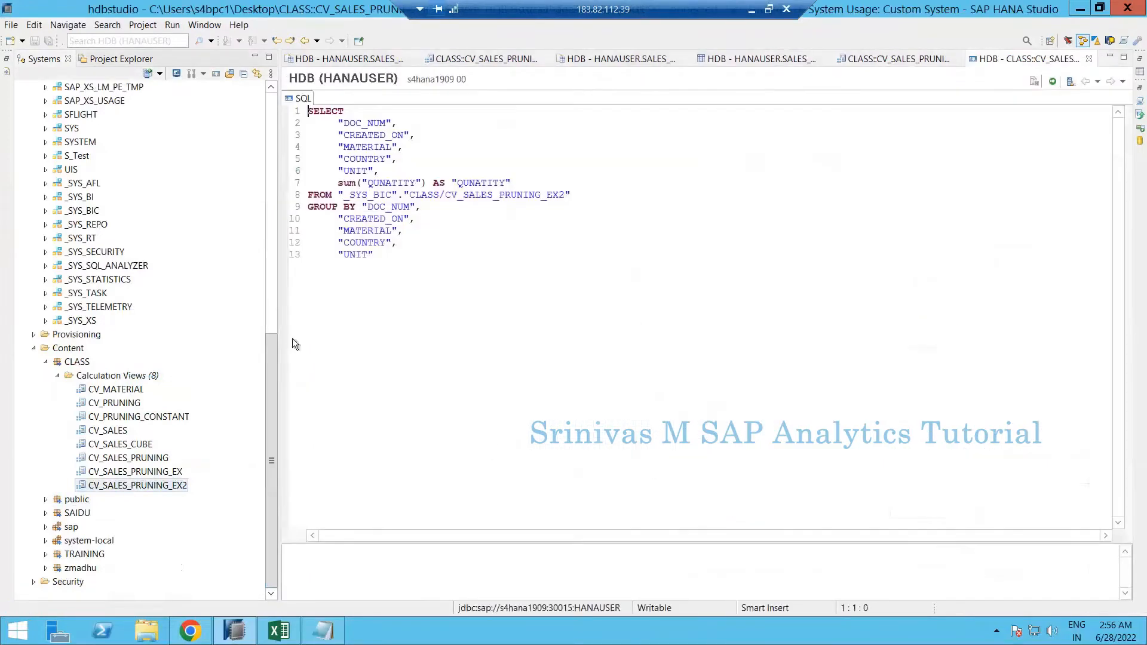
key(ctrl+a)
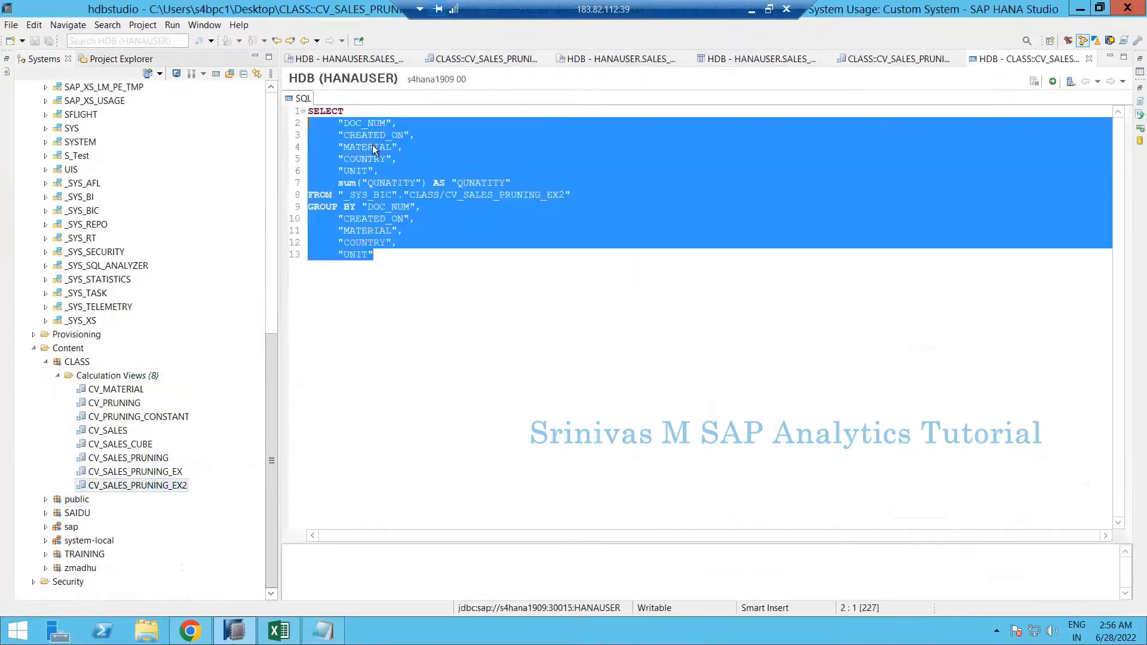
click(1054, 82)
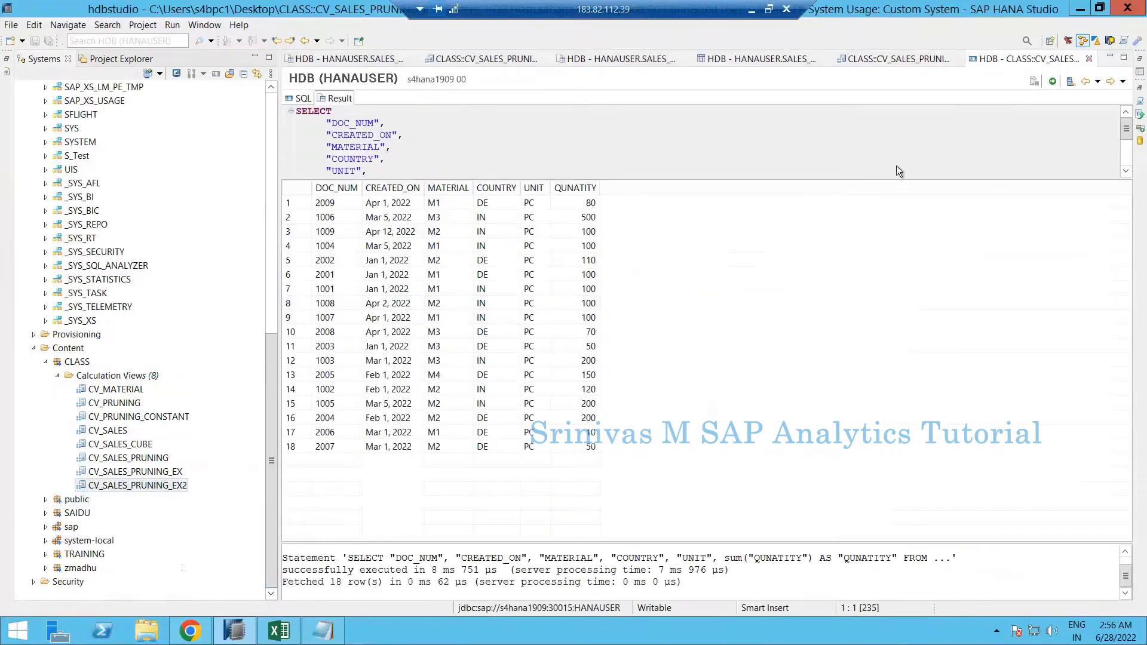
key(ctrl+w)
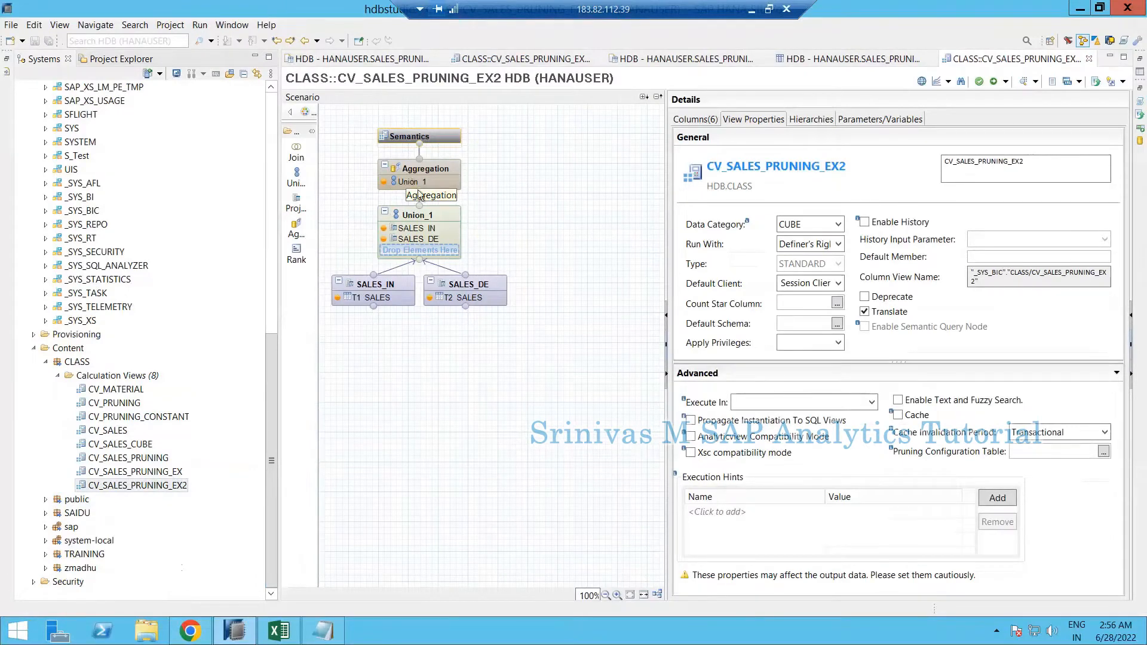
- Set the view's Pruning Configuration Table to SALES_PRUNING_2 from schema HANAUSER, and save and activate the view again
mouse_move(417, 254)
mouse_move(421, 214)
click(425, 136)
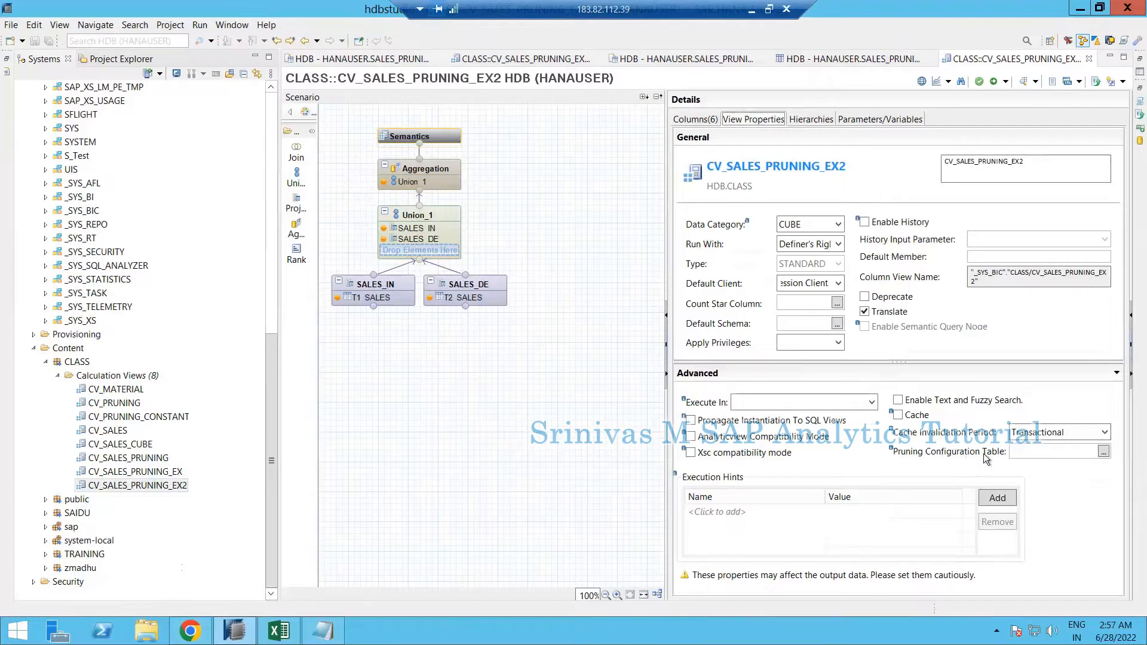
click(1103, 452)
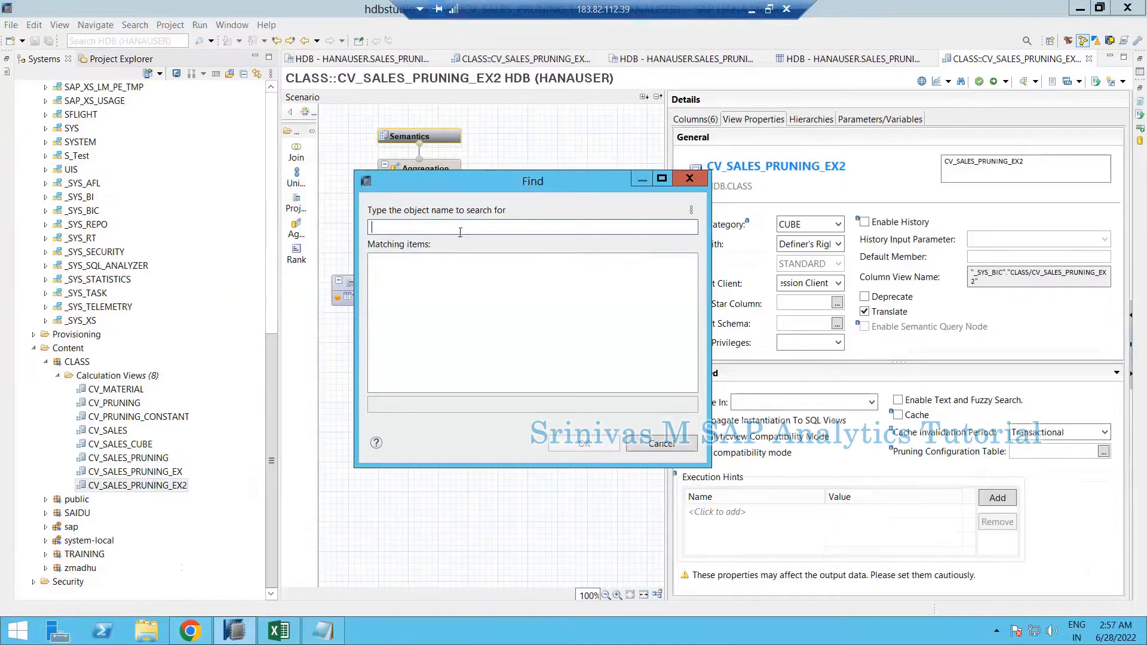
text(SALES_PRUNIN)
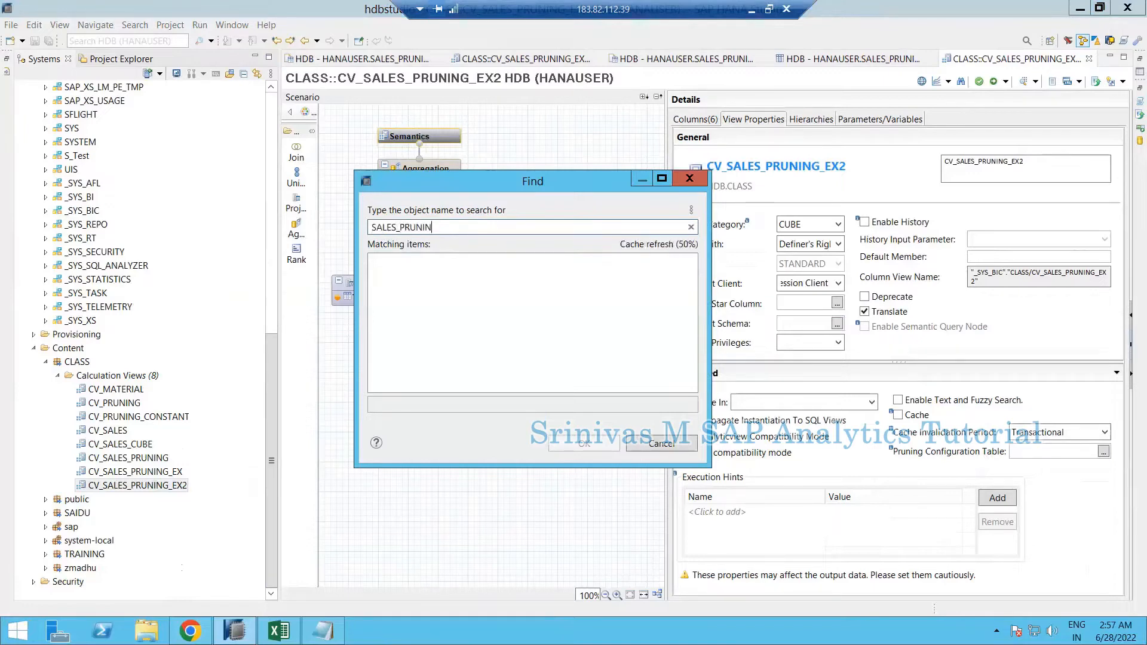
text(G_2)
click(440, 261)
click(584, 443)
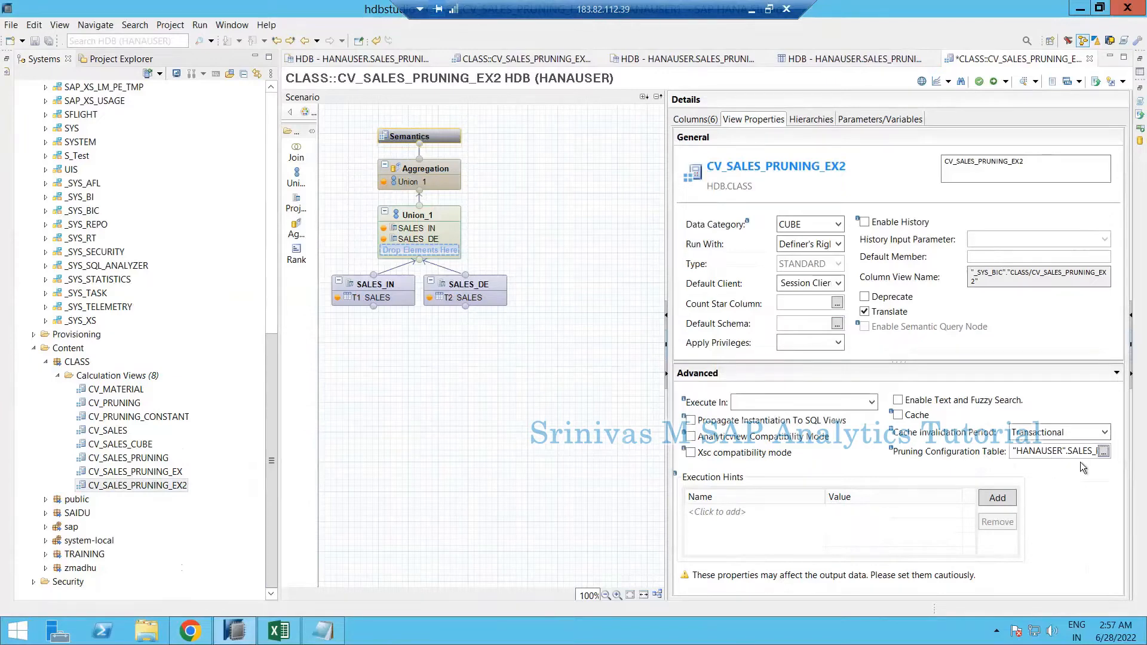
click(994, 81)
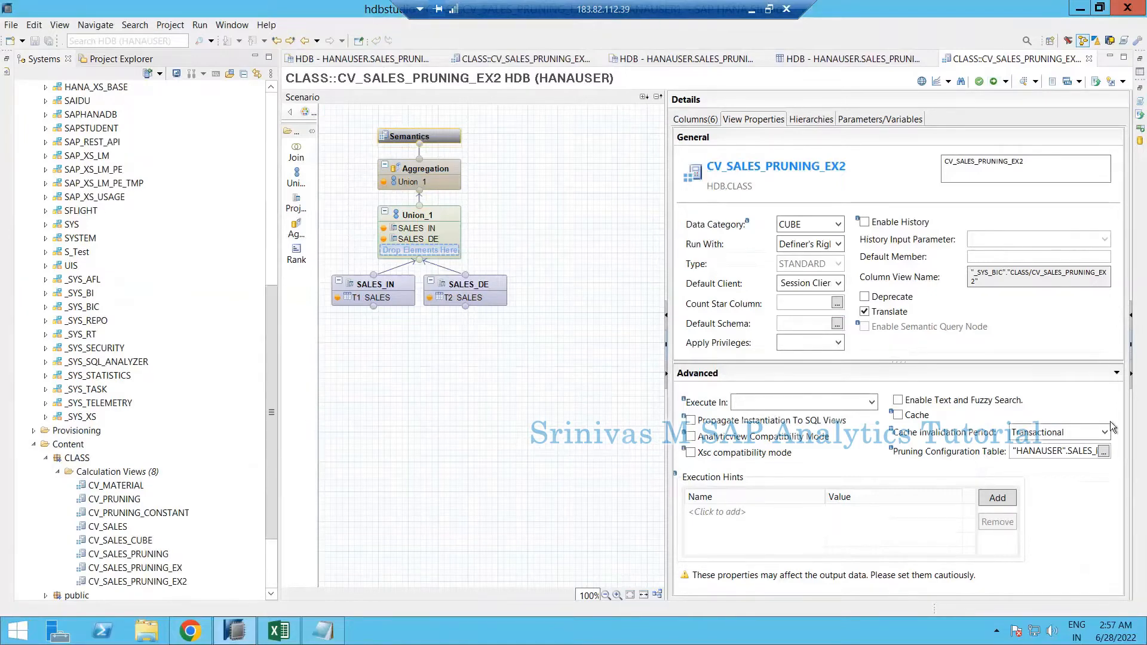
- Generate an insert statement for table SALES_PRUNING_2 in schema HANAUSER
click(359, 58)
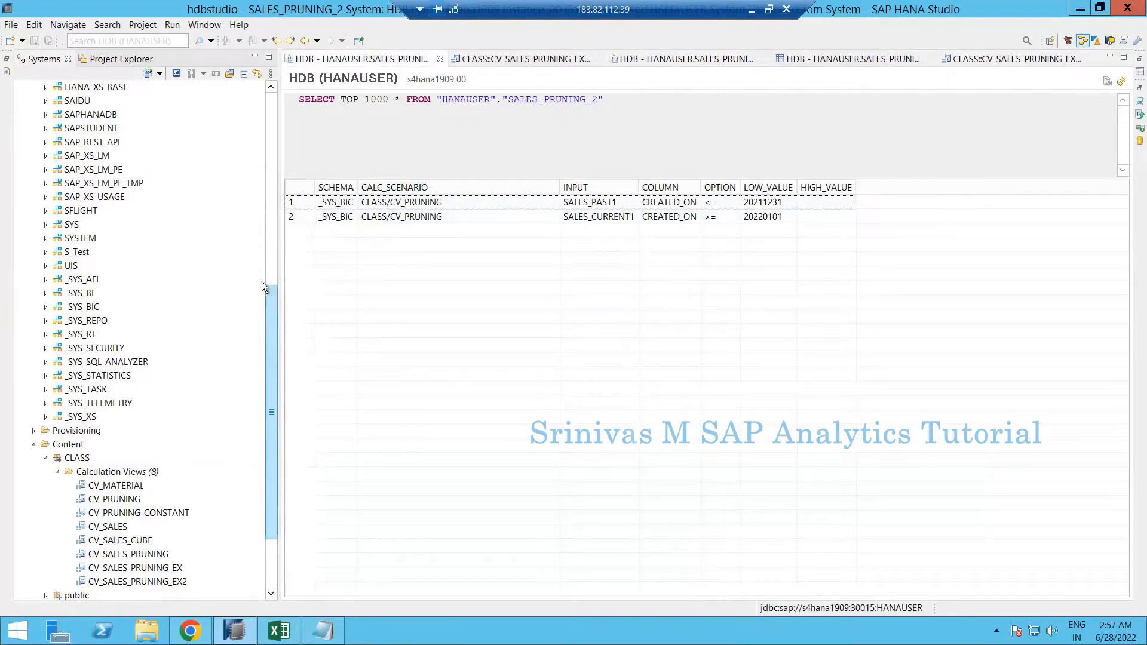
scroll(262, 281, up, 8)
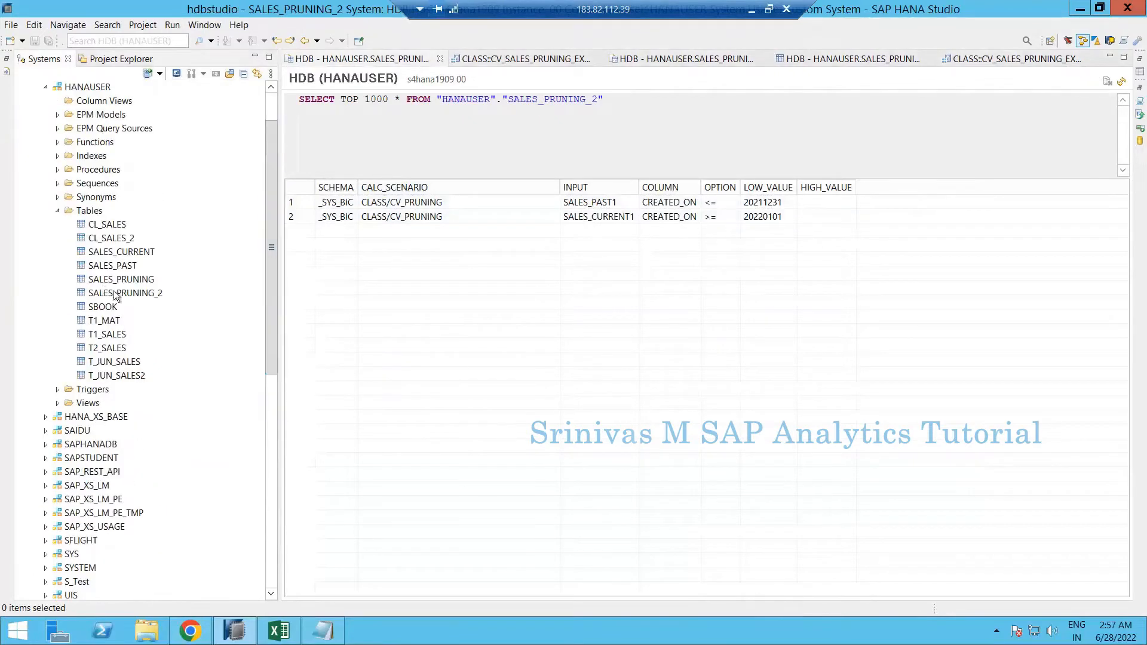
right_click(117, 294)
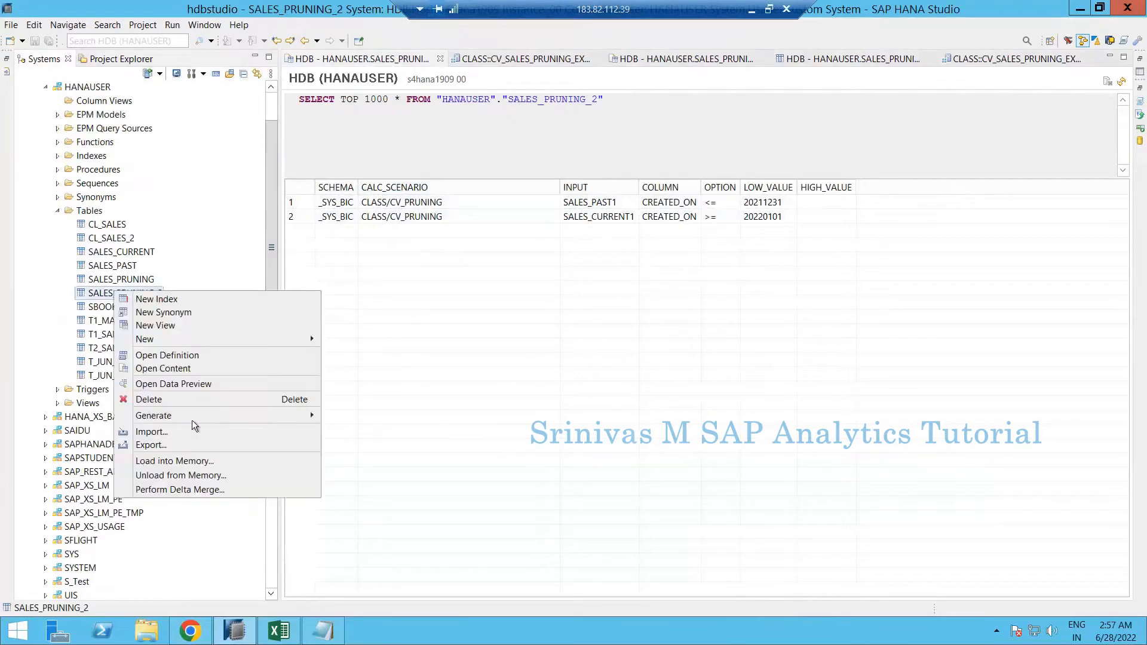
mouse_move(197, 416)
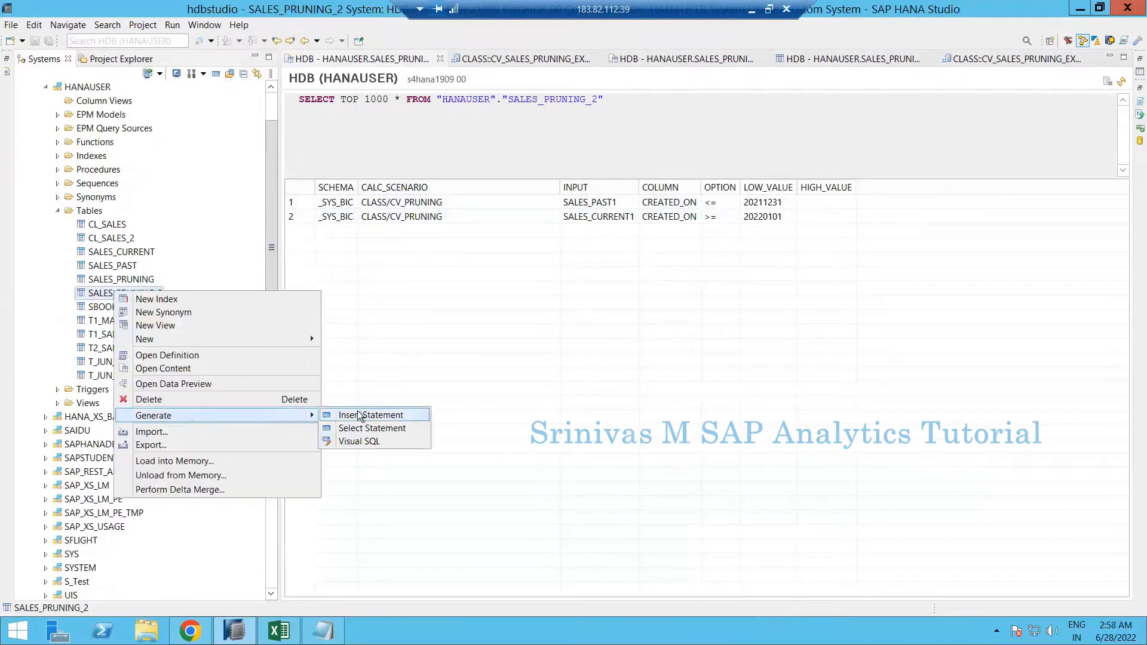
click(359, 416)
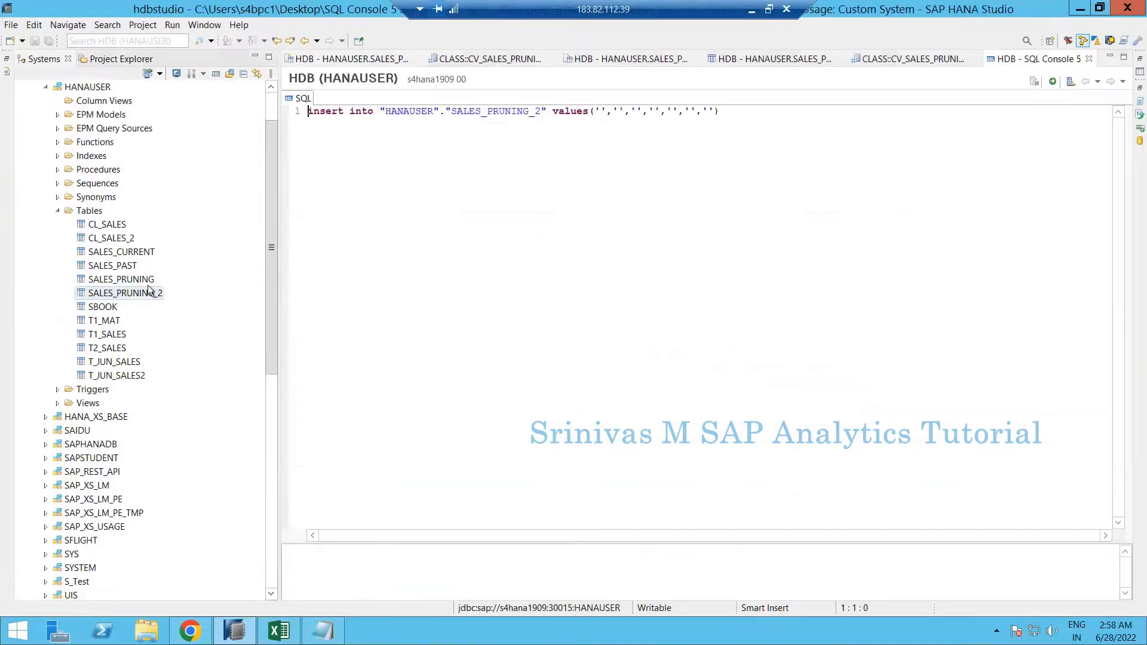
- Place the SQL console beside the SALES_PRUNING_2 data preview and enter _SYS_BIC as the insert statement's SCHEMA value
click(356, 64)
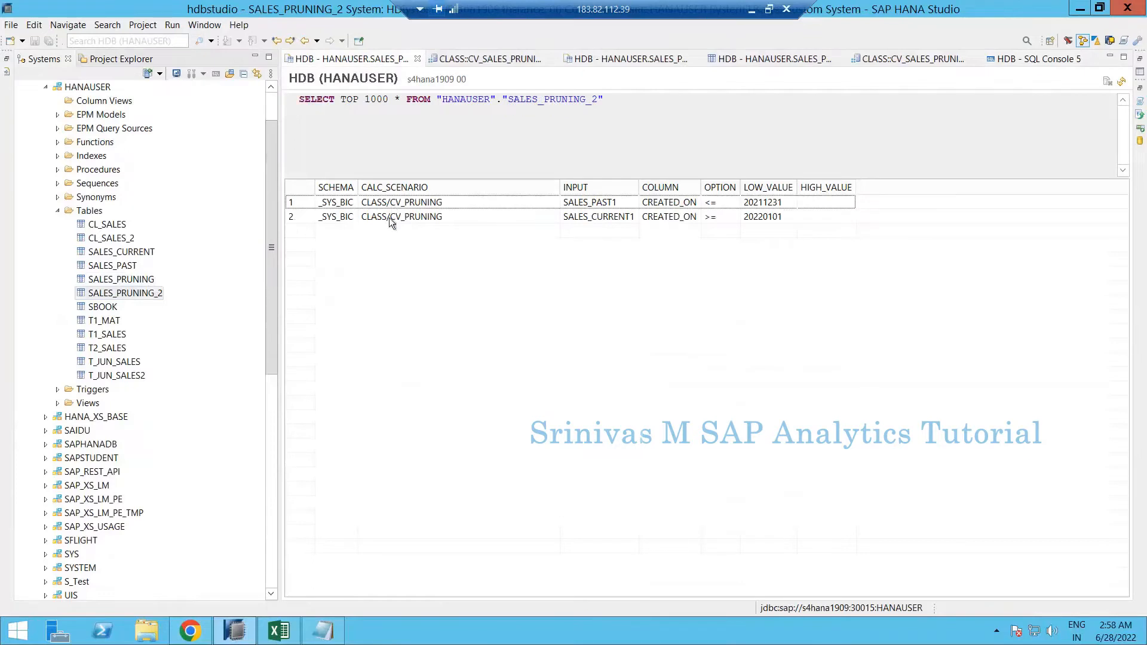
click(1027, 60)
drag(1033, 60, 432, 60)
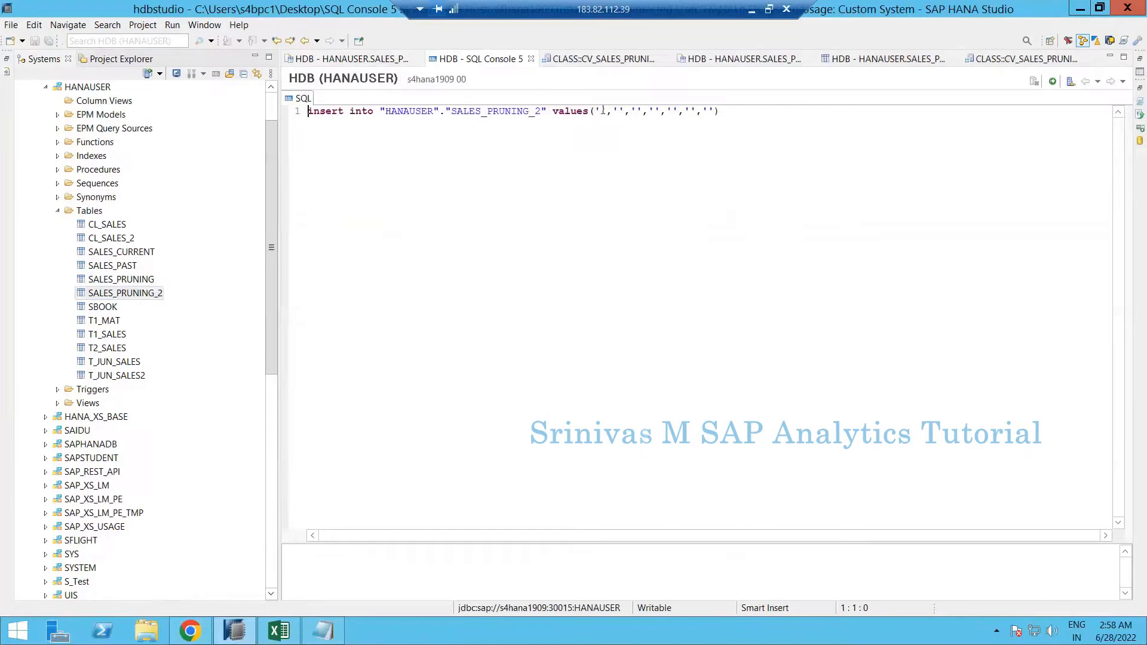
click(602, 111)
text(_)
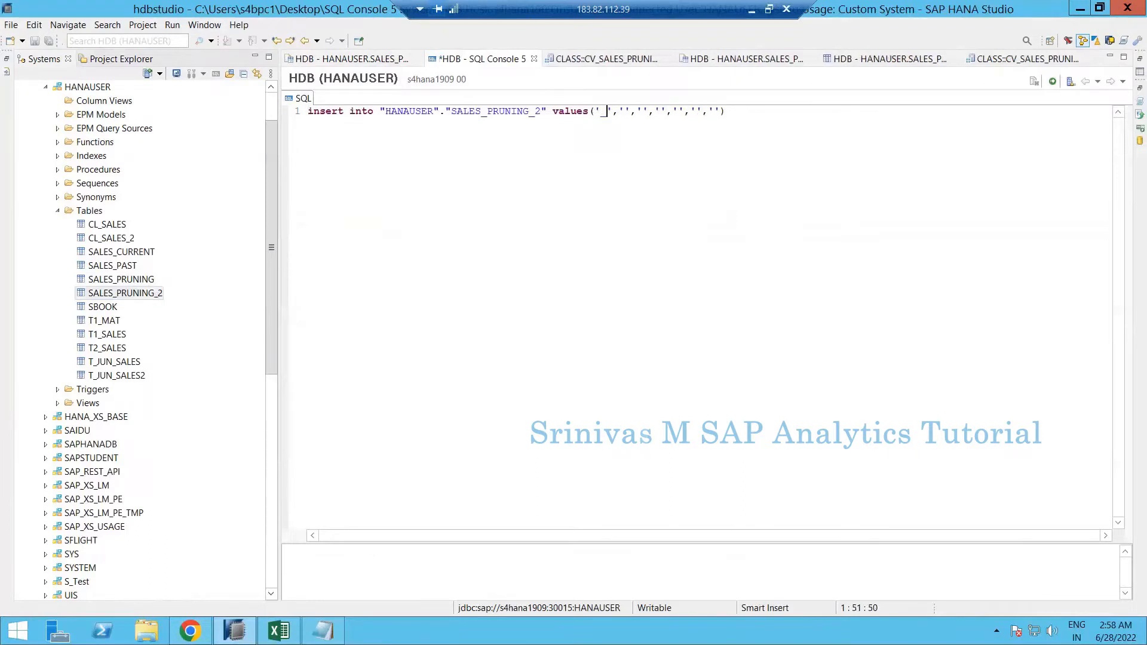
text(SYS_BIC)
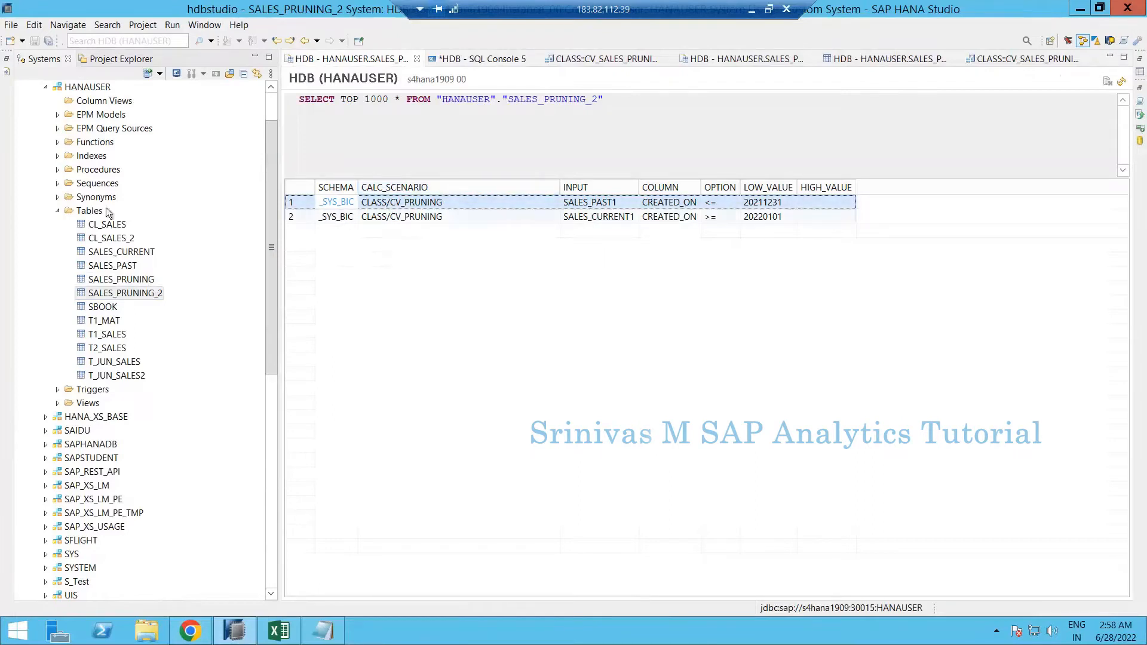
- Enter CLASS/CV_SALS_PRUNING_EX2 as the CALC_SCENARIO value of the SALES_PRUNING_2 insert statement
drag(274, 229, 261, 439)
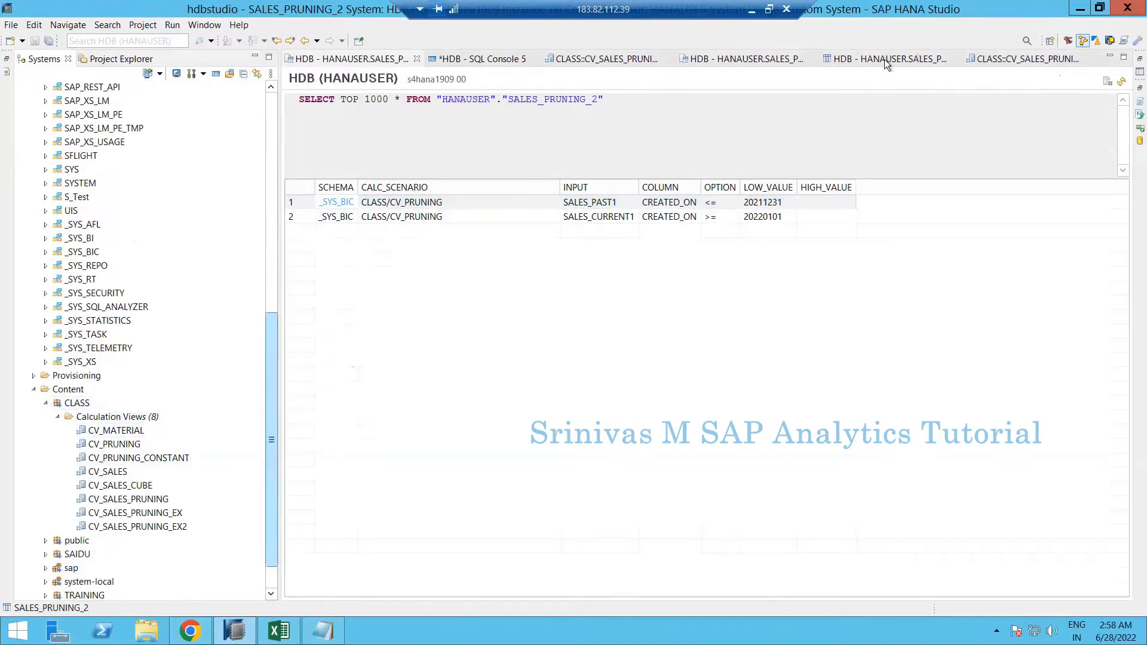
click(460, 62)
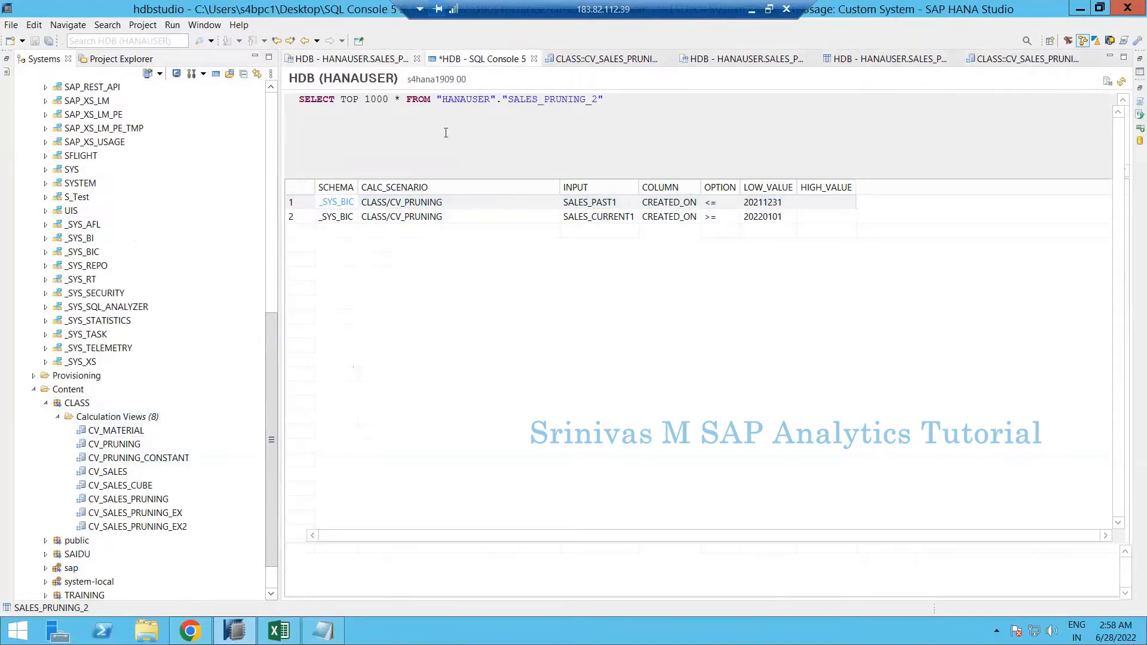
click(666, 113)
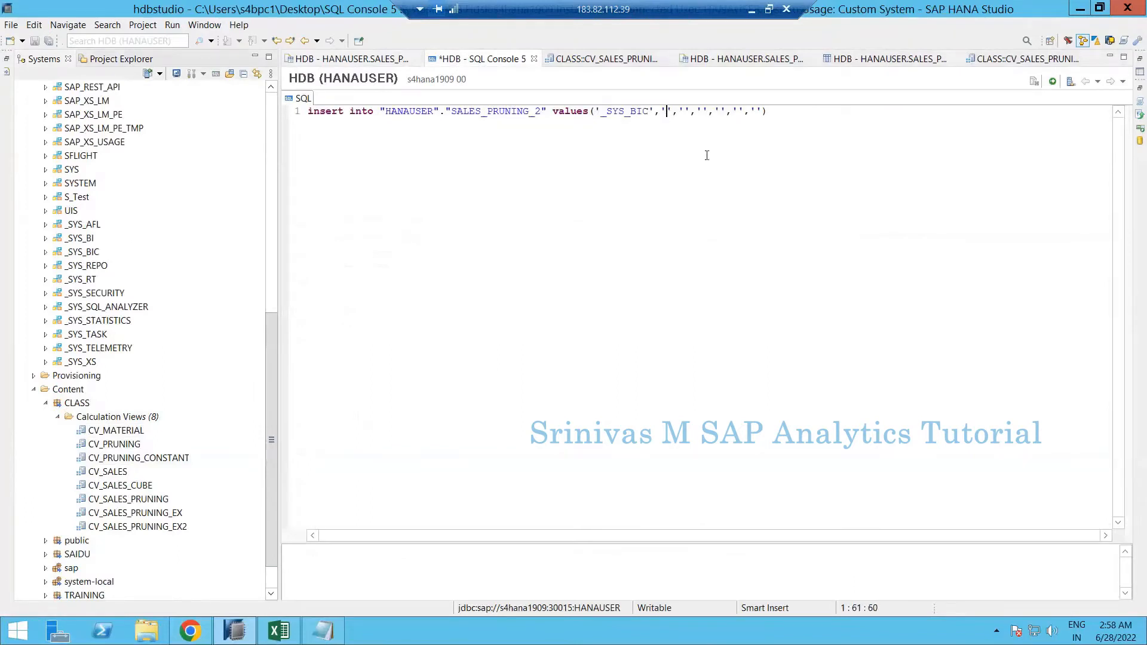
text(CLASS/)
text(CV_SAL)
text(ES)
text(PRUNING_)
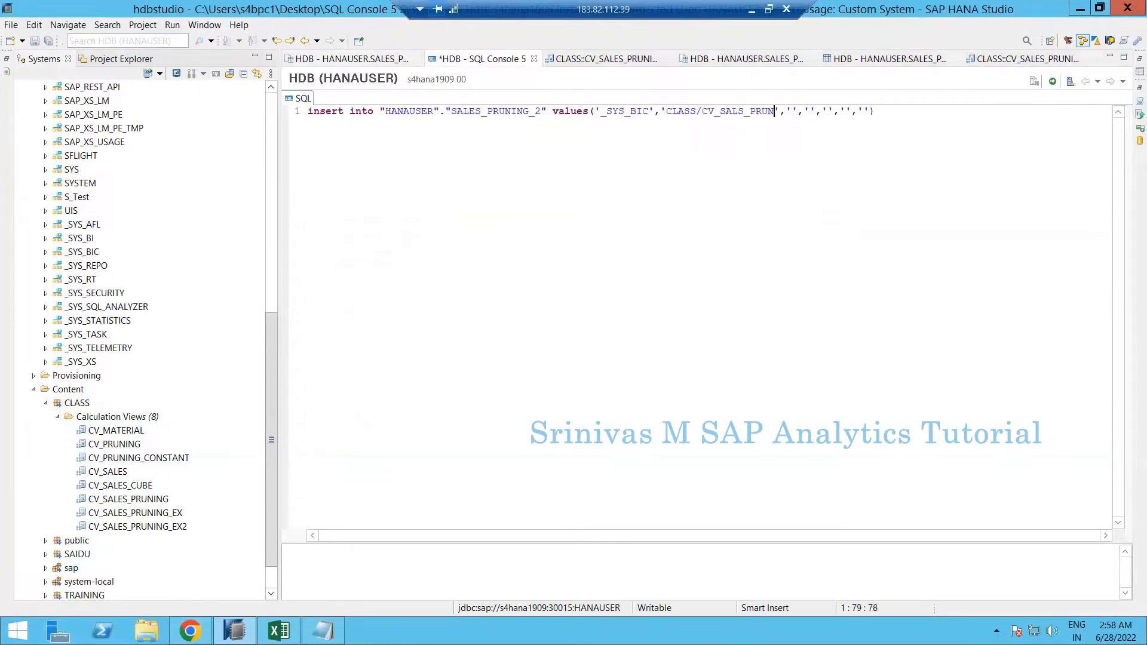
text(EX2)
- Check the names of the union's two source projections in CV_SALES_PRUNING_EX2 and enter SALES_IN as the insert statement's INPUT value
click(363, 60)
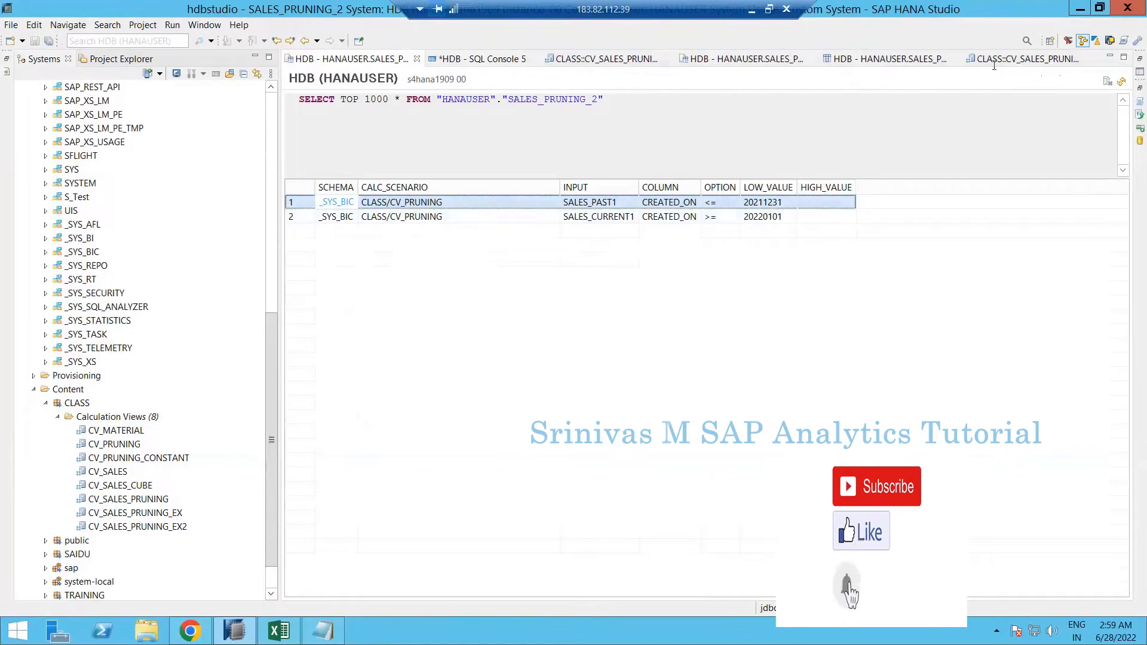
click(1024, 60)
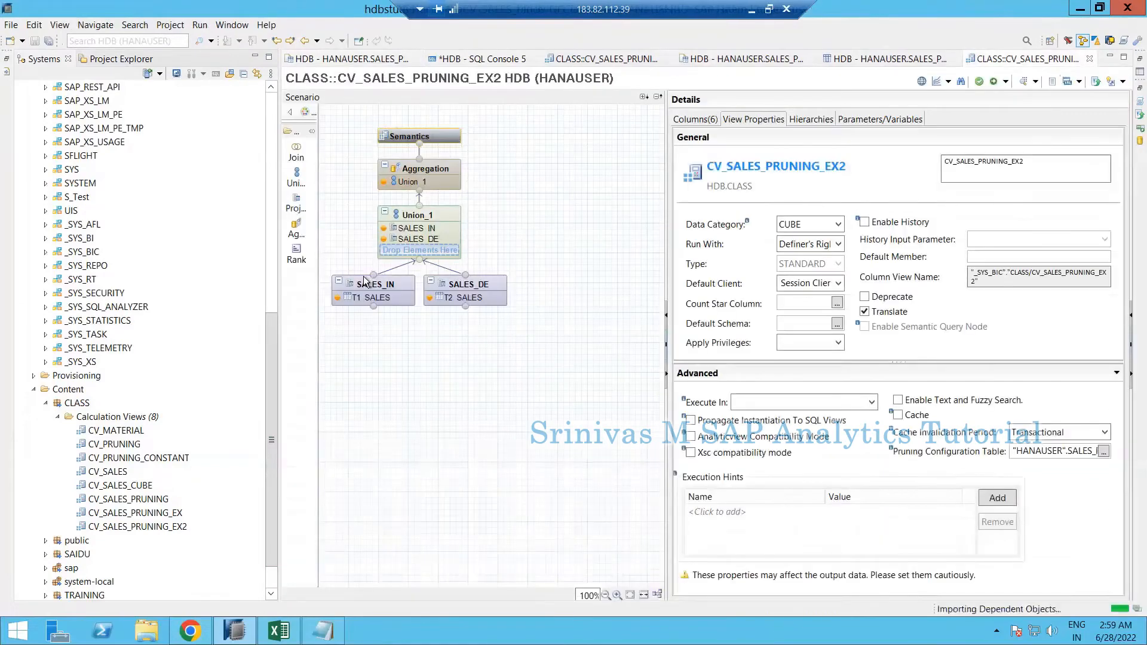
drag(557, 327, 410, 255)
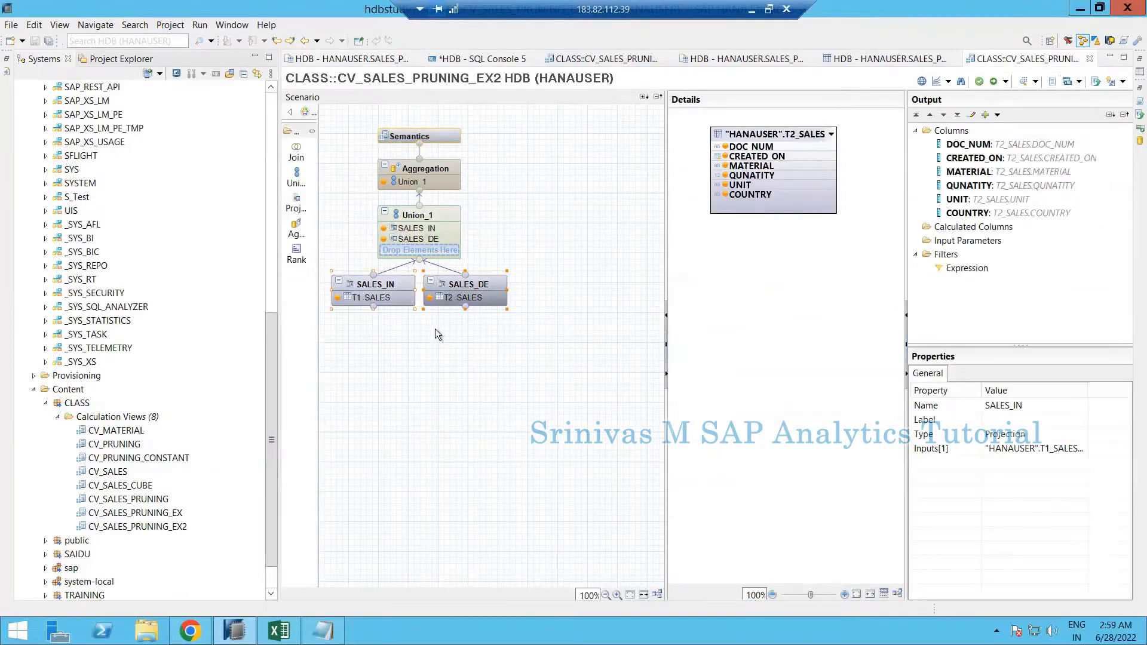
click(426, 315)
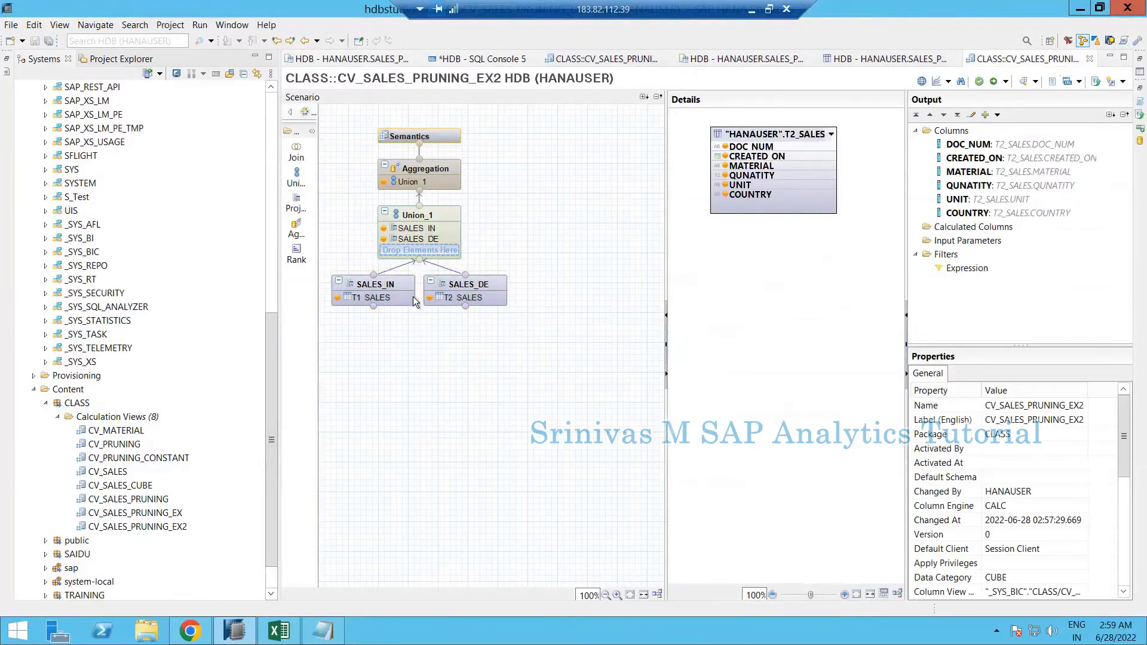
click(381, 288)
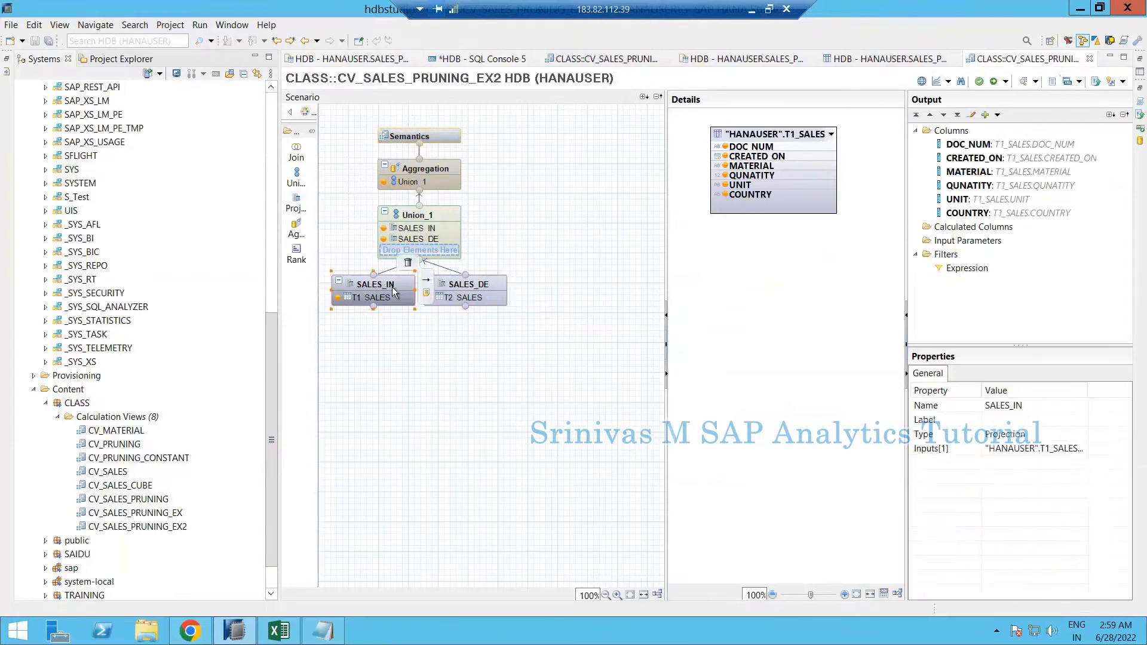
click(468, 284)
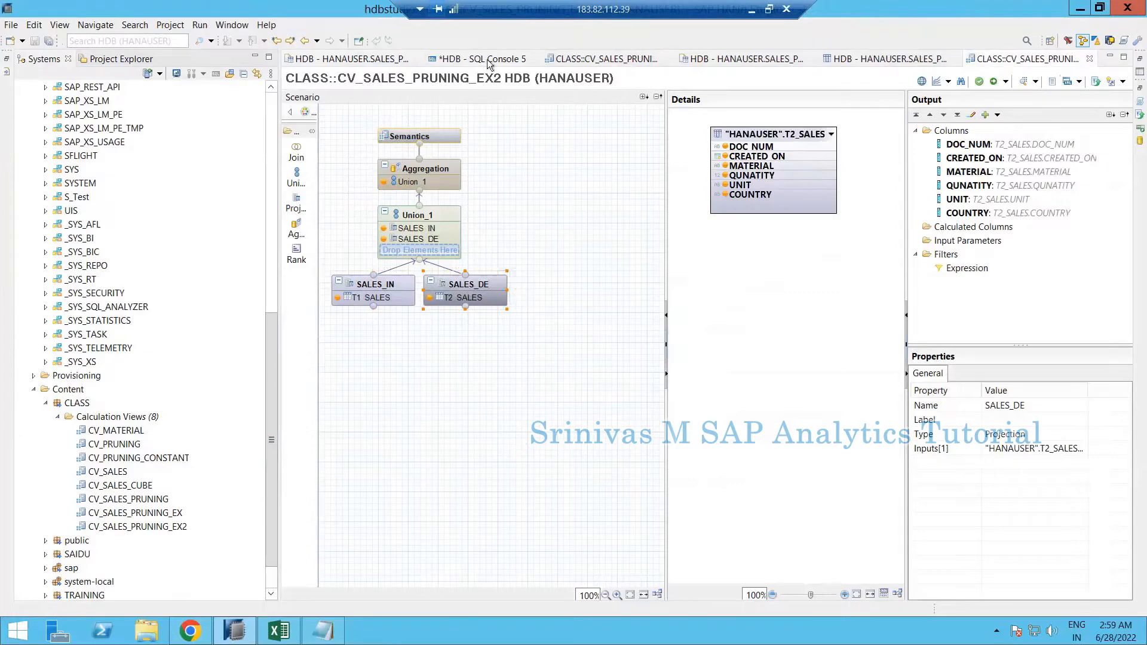
key(ctrl+F6)
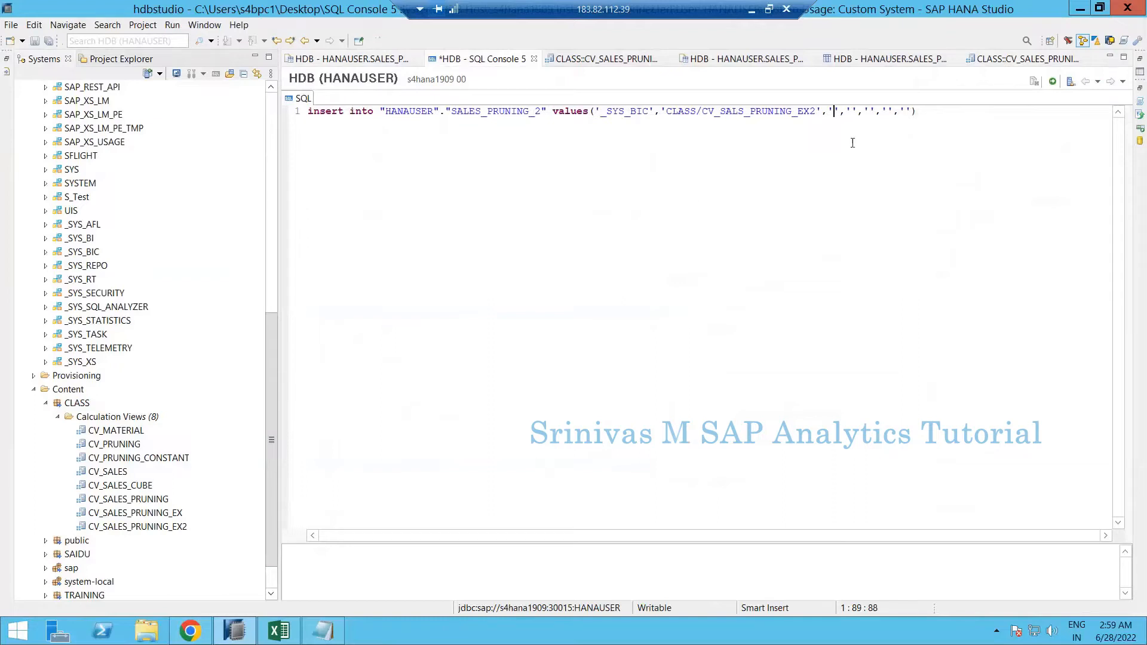
text(SALES_IN)
- Duplicate the insert statement on a second line and end the first statement with a semicolon
key(ctrl+a)
key(ctrl+c)
key(End)
key(Return)
key(ctrl+v)
key(Up)
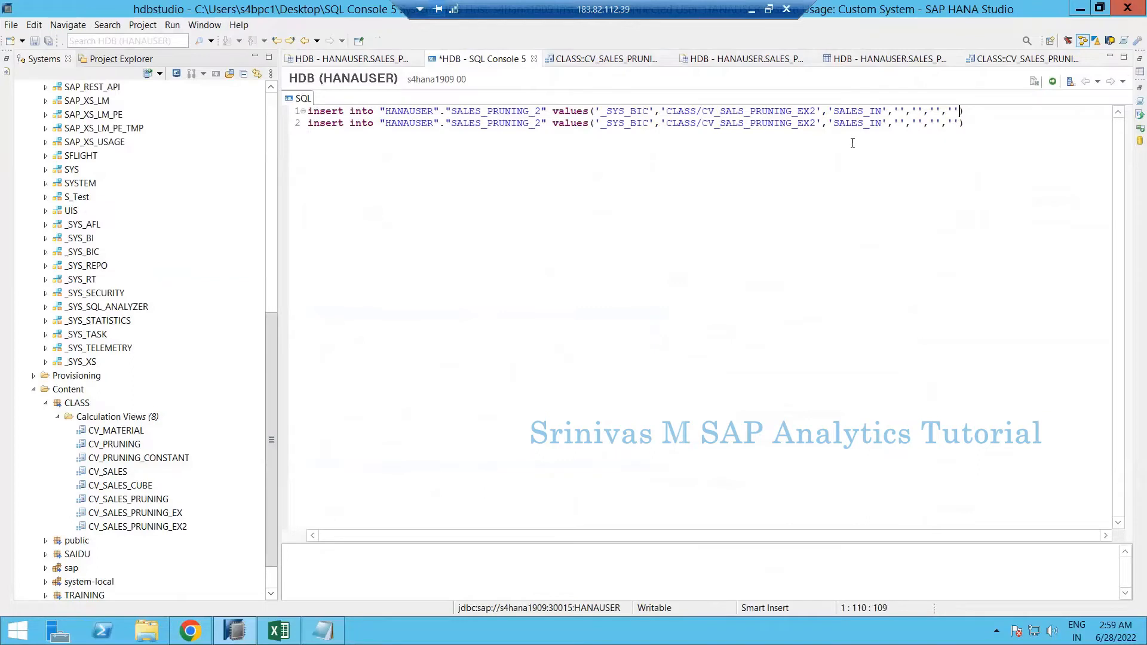
key(End)
text(;)
- Change the INPUT value of the second insert statement to SALES_DE
click(882, 123)
key(BackSpace)
key(BackSpace)
text(DE)
click(860, 111)
click(864, 123)
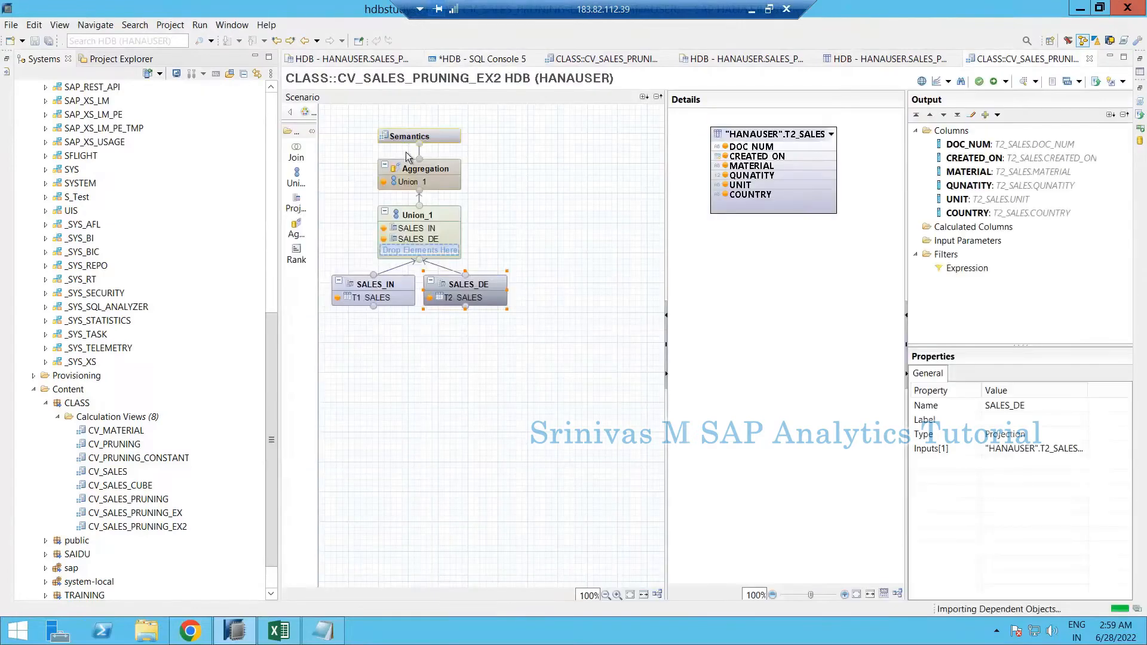
- Check the columns of the SALES_IN and SALES_DE projections and enter COUNTRY as the COLUMN value in both insert statements
click(352, 60)
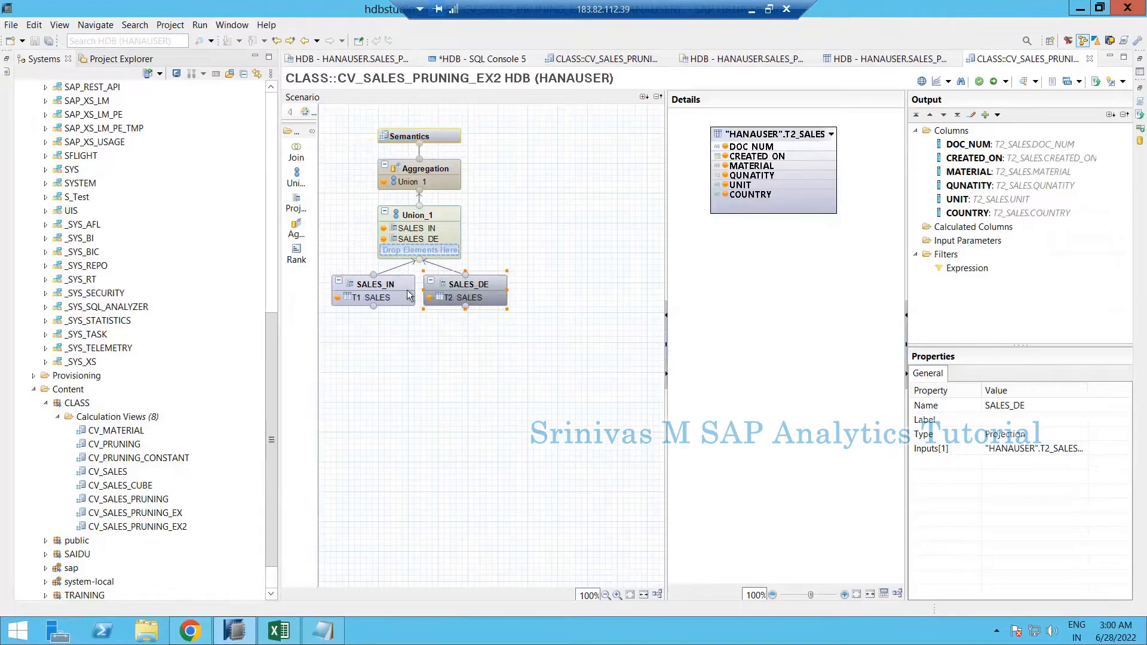
mouse_move(411, 254)
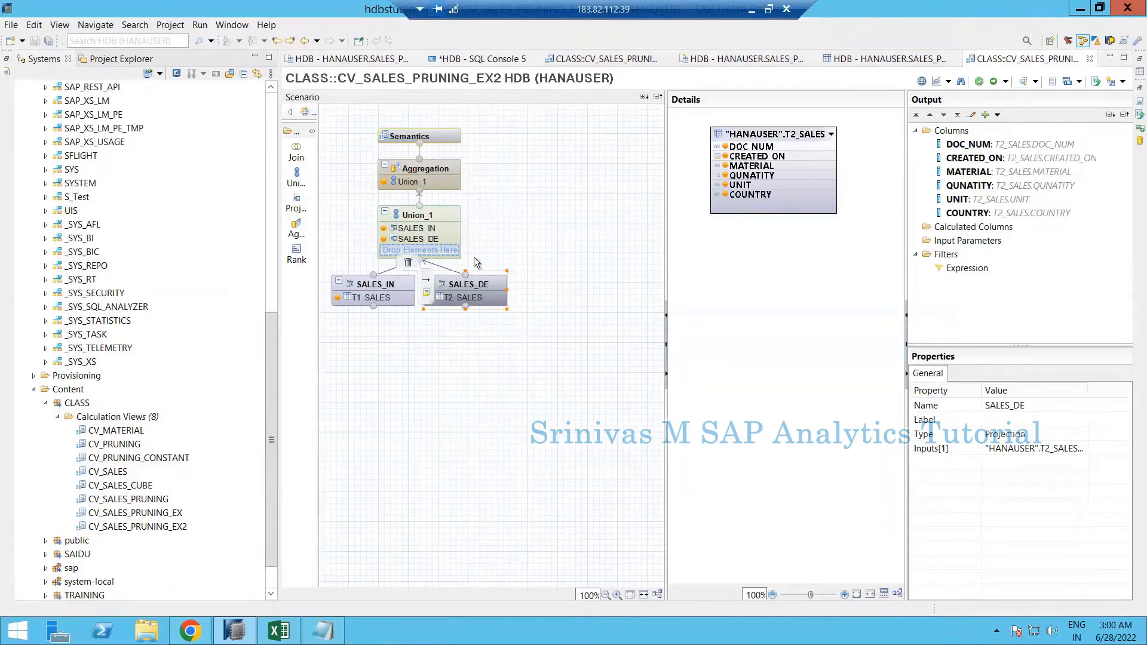
click(390, 294)
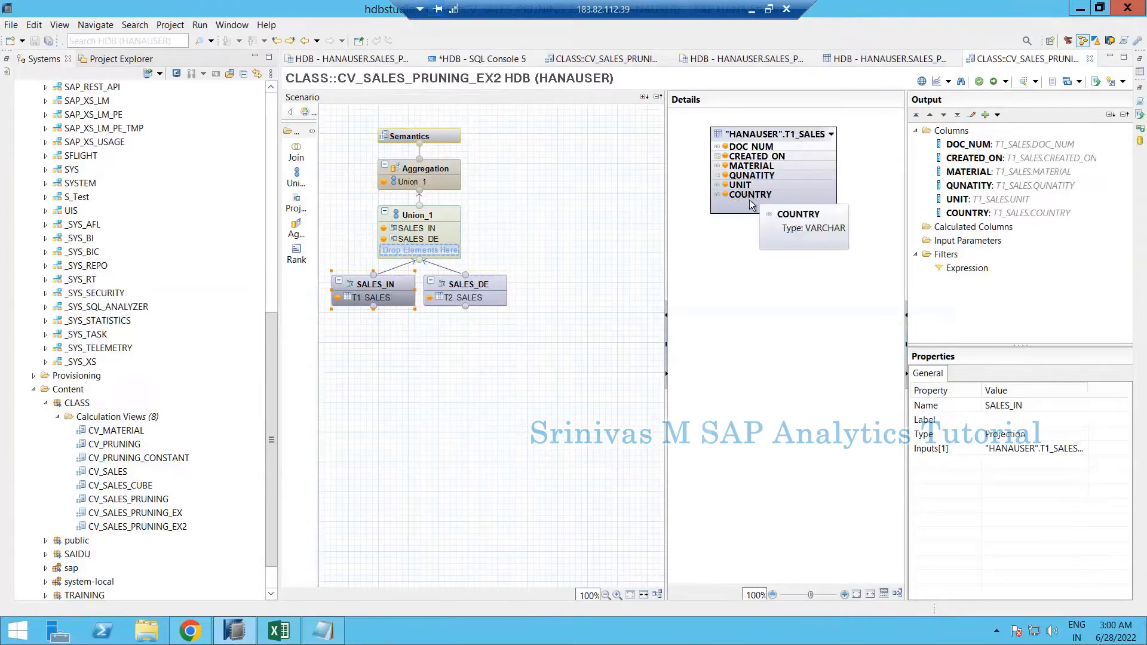
click(478, 294)
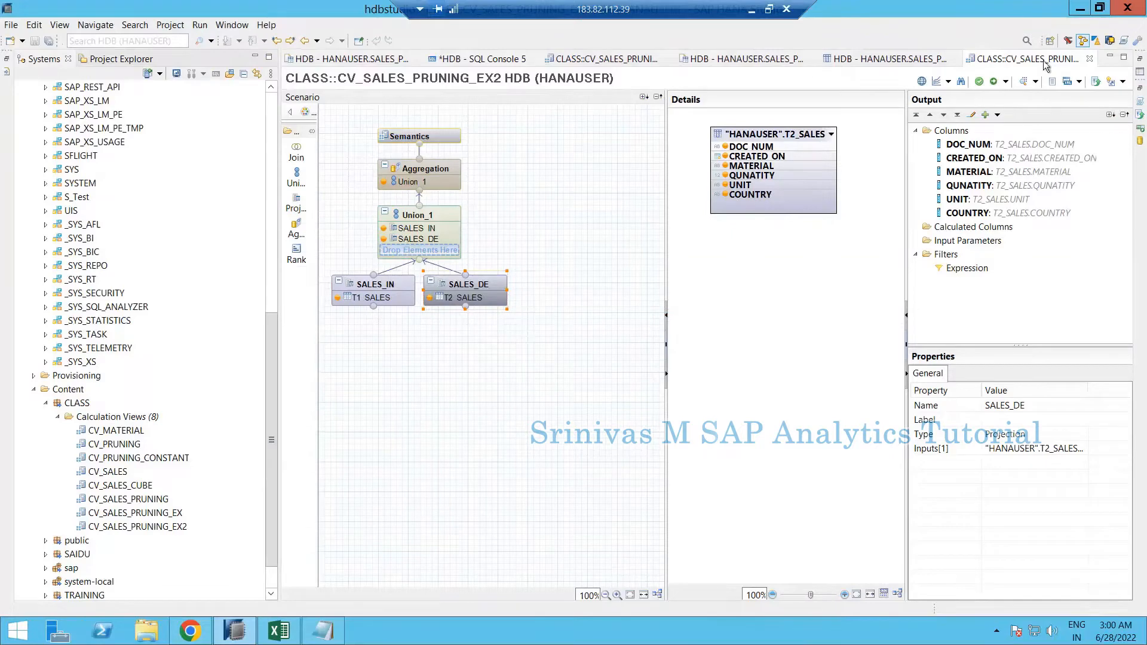
click(484, 60)
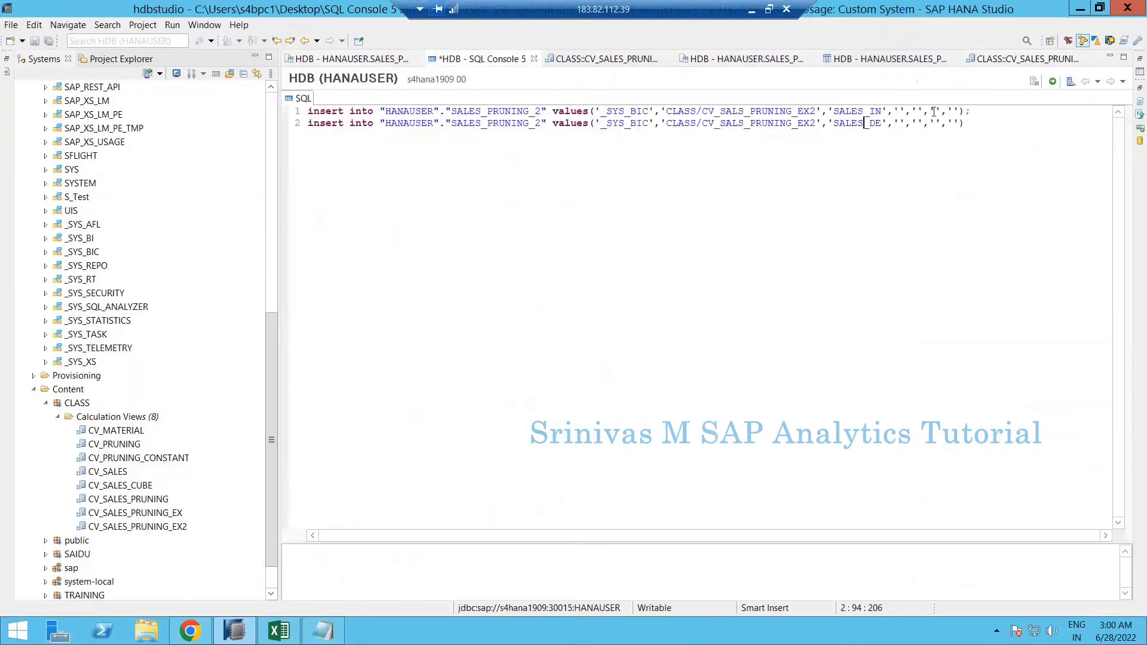
click(905, 116)
text(COUNTRY)
click(351, 58)
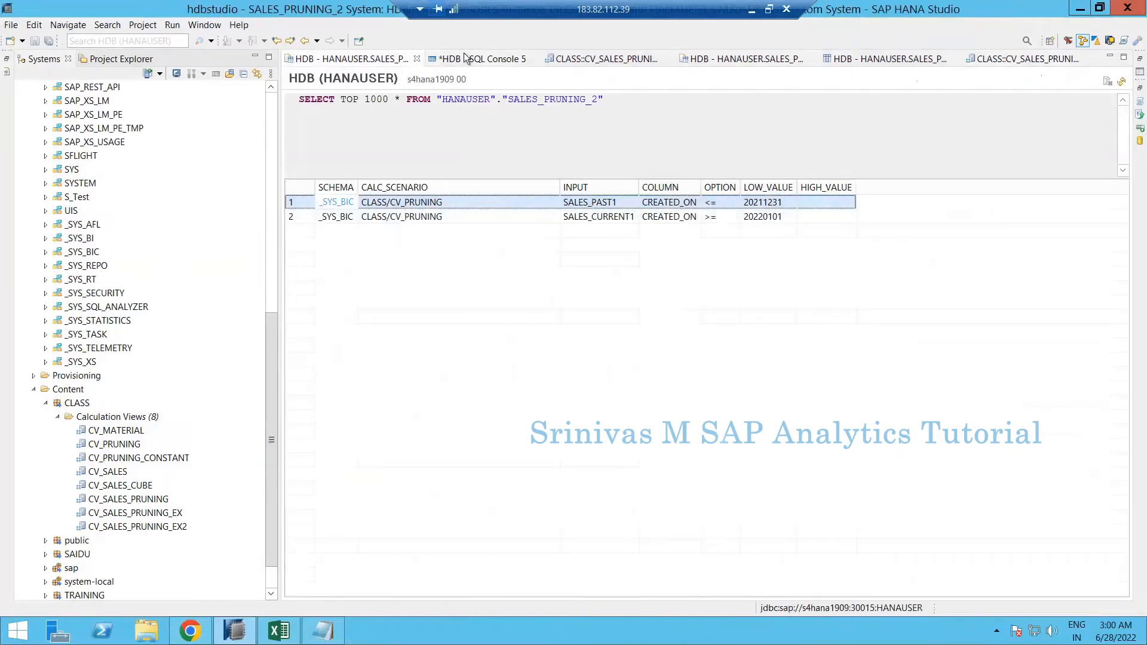
click(483, 59)
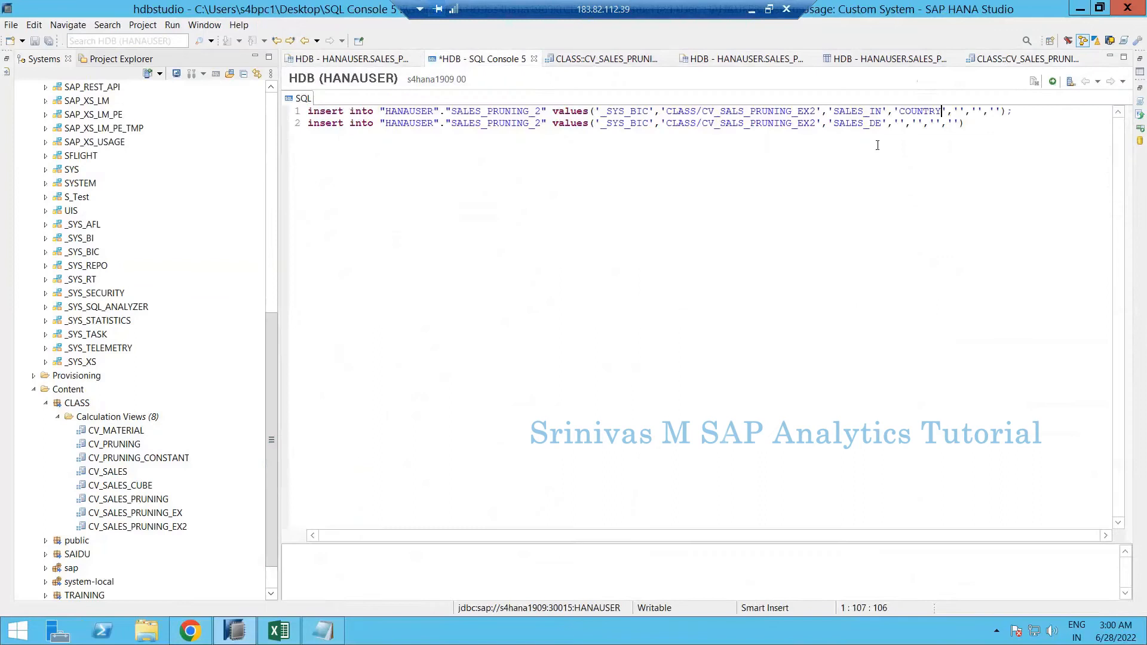
click(900, 123)
text(COUNTRY)
- Look up the operators allowed for the OPTION column on the SAP Help Portal page in Chrome, and return to SAP HANA Studio
click(380, 60)
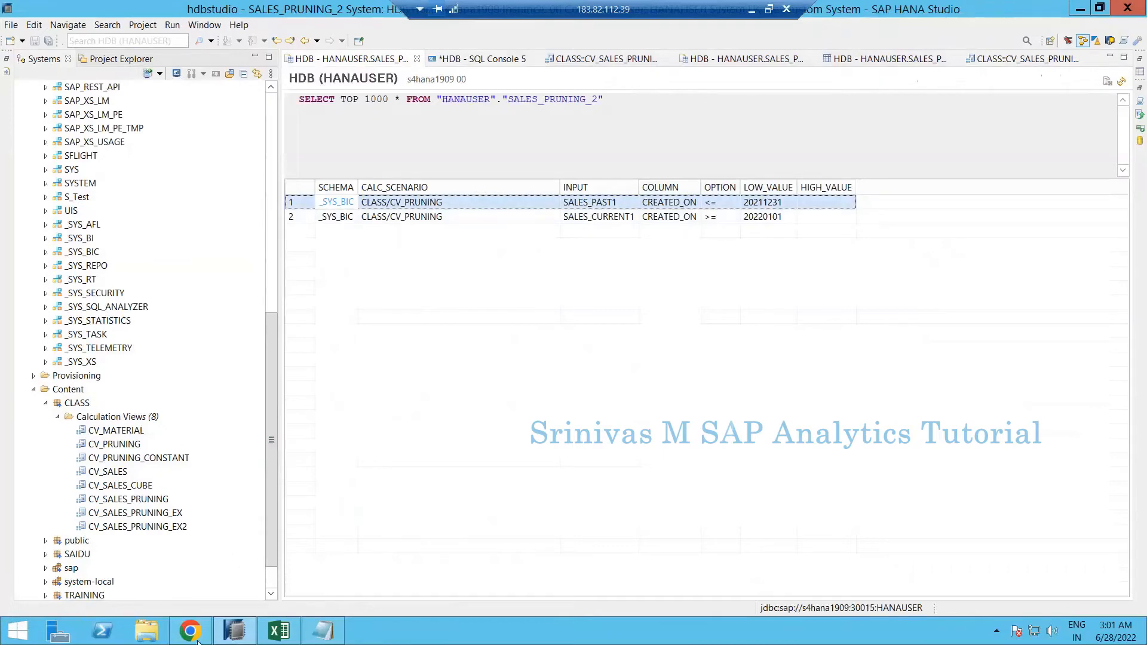
key(alt+Tab)
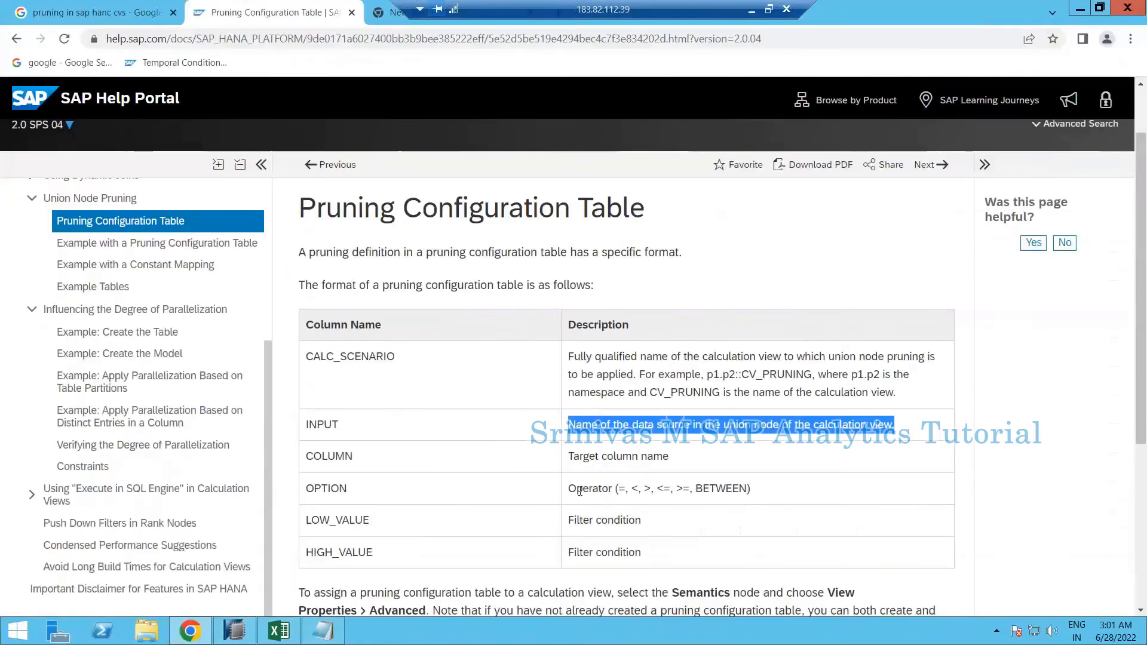
drag(569, 489, 784, 495)
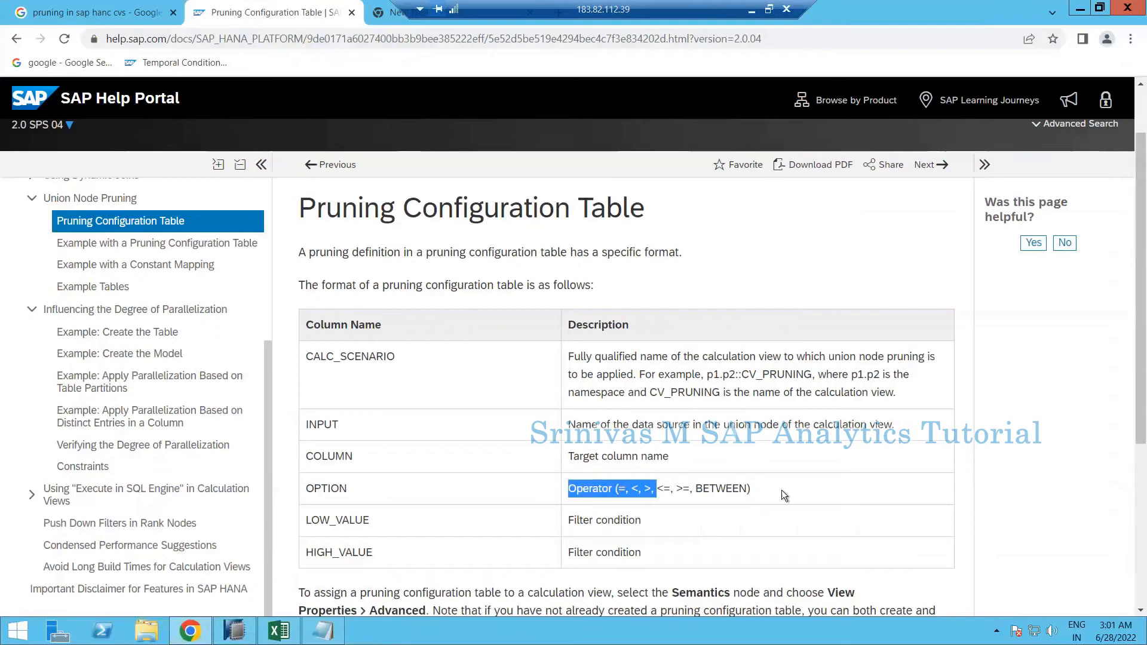
click(611, 490)
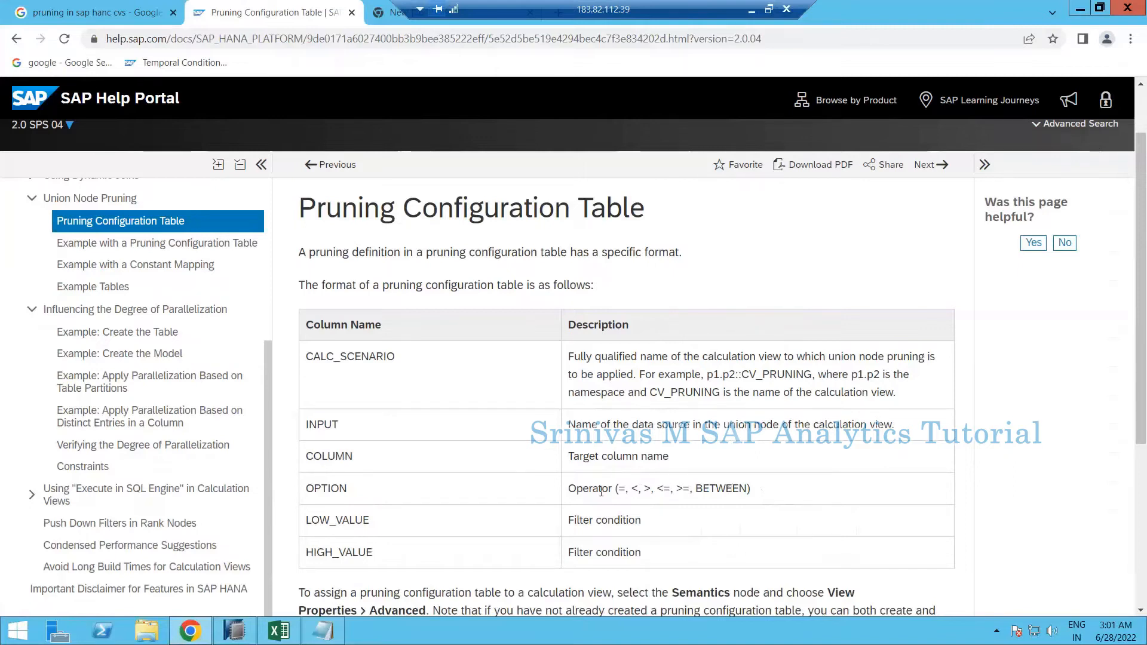
drag(751, 489, 575, 489)
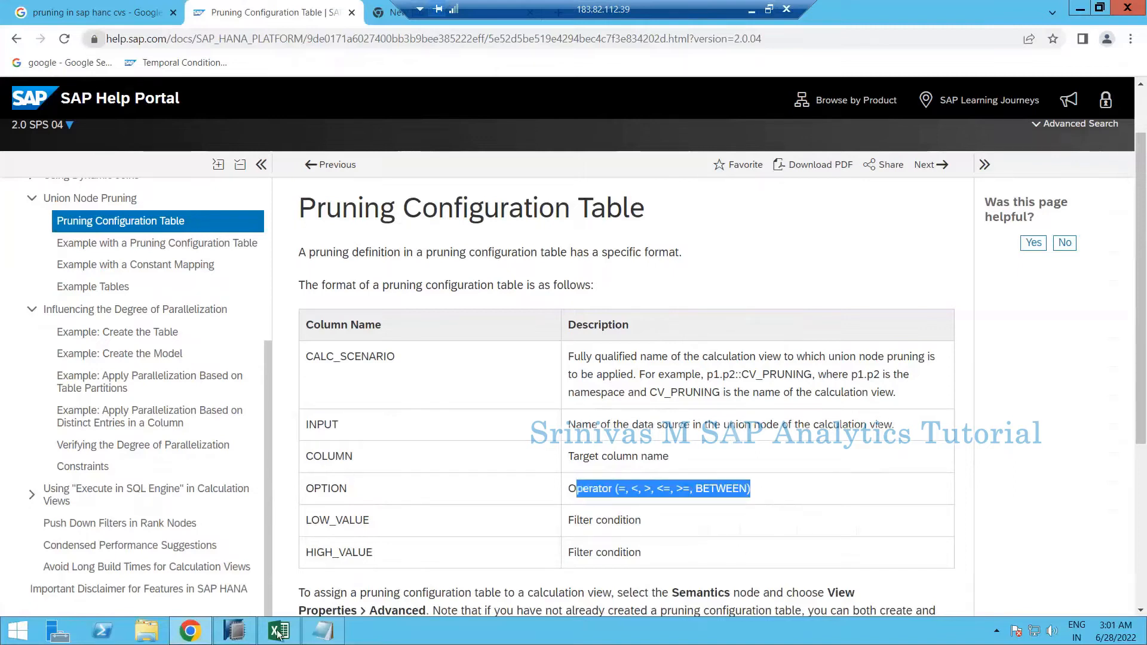
click(236, 629)
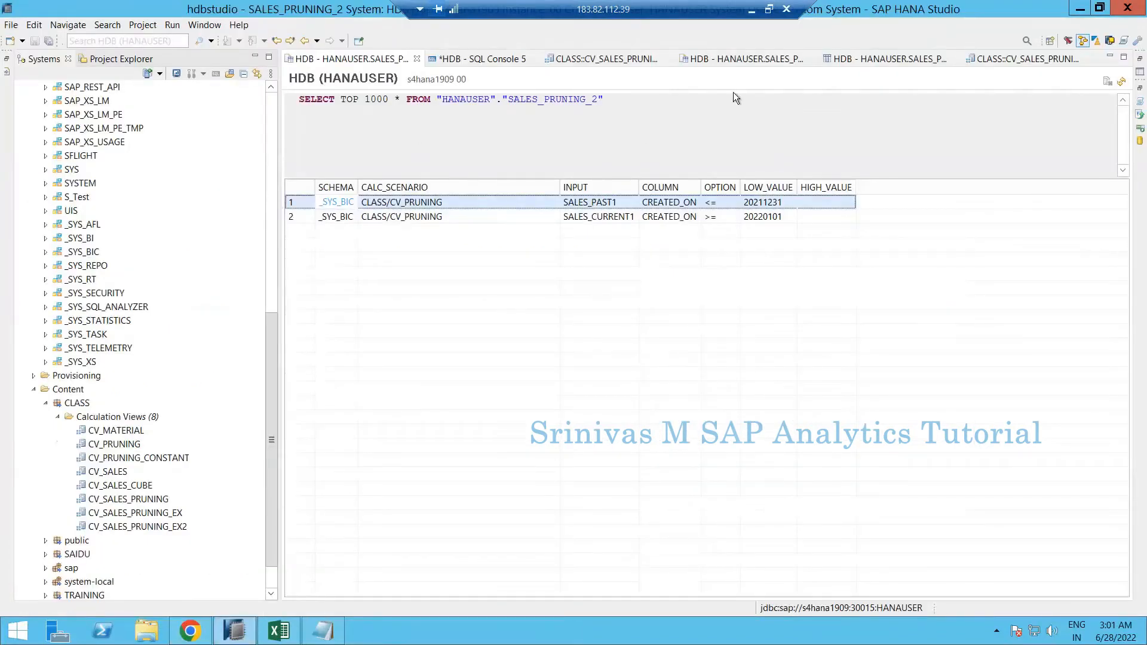
- Enter = as the OPTION value in both insert statements
click(974, 59)
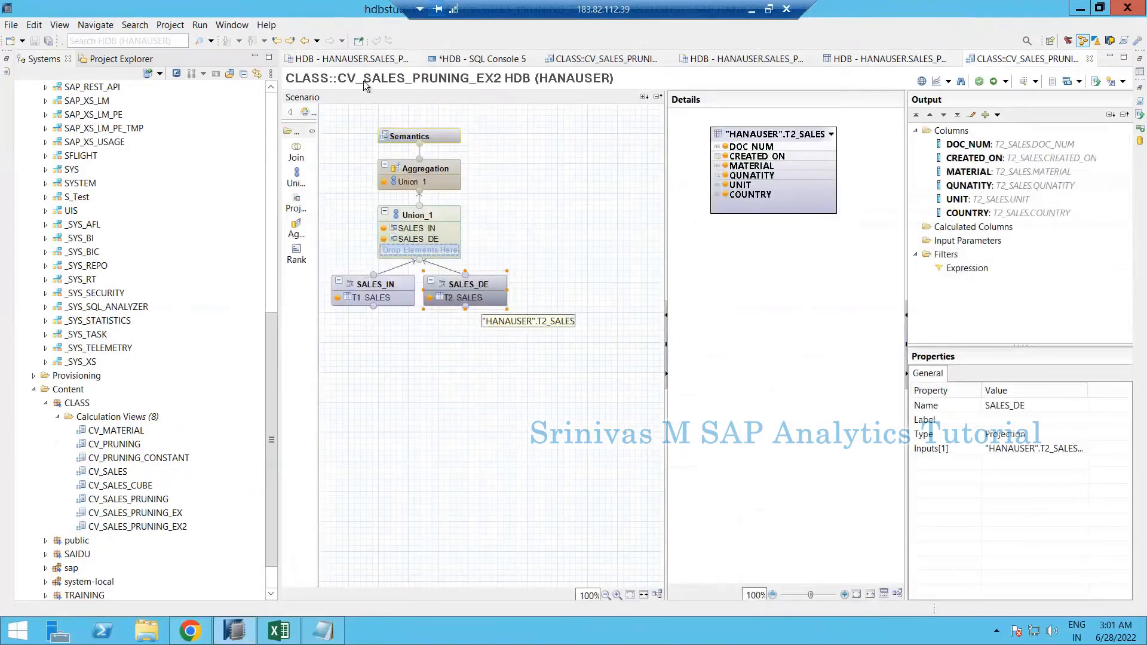
click(361, 59)
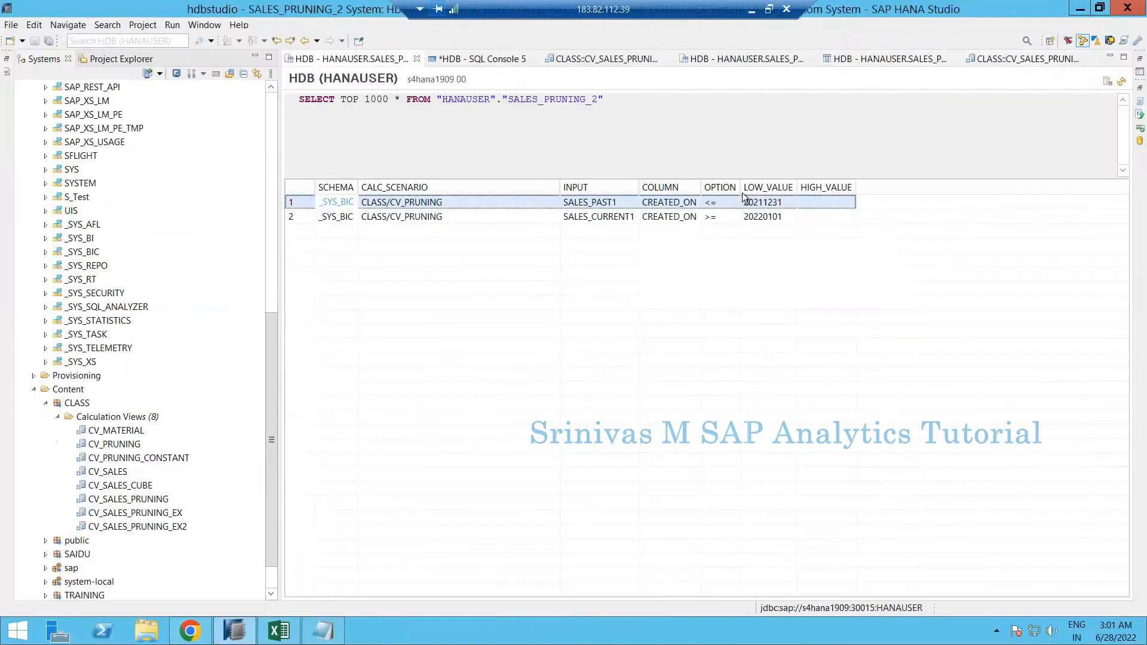
click(461, 62)
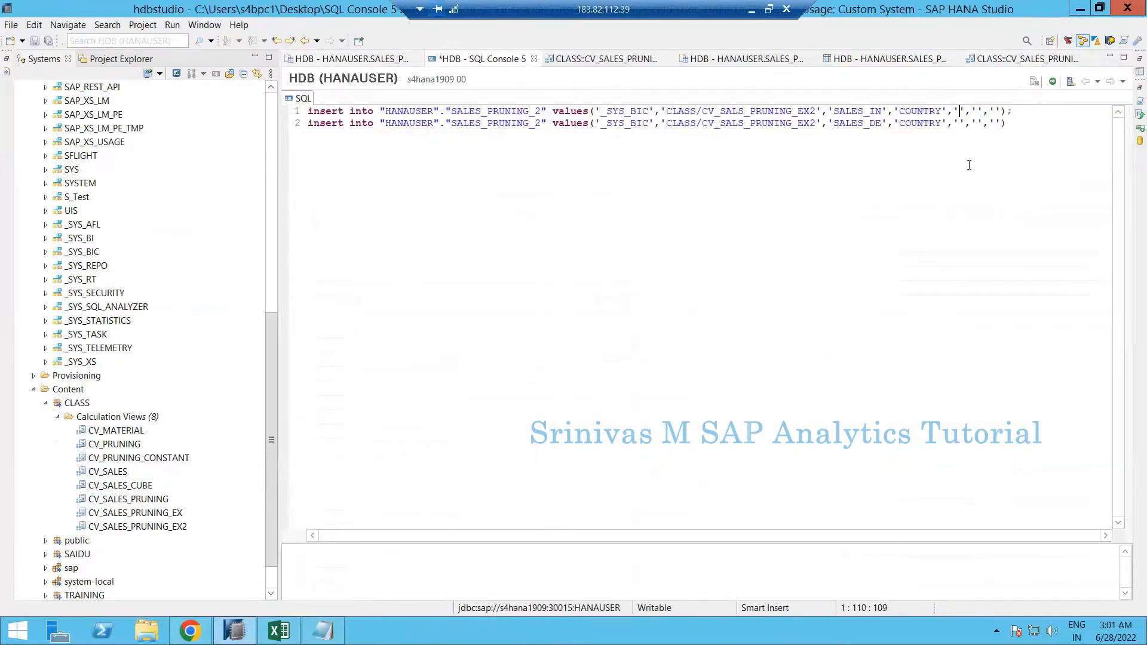
text(=)
click(959, 124)
text(=)
click(959, 111)
- Enter the LOW_VALUE IN for the SALES_IN statement and DE for the SALES_DE statement
click(353, 59)
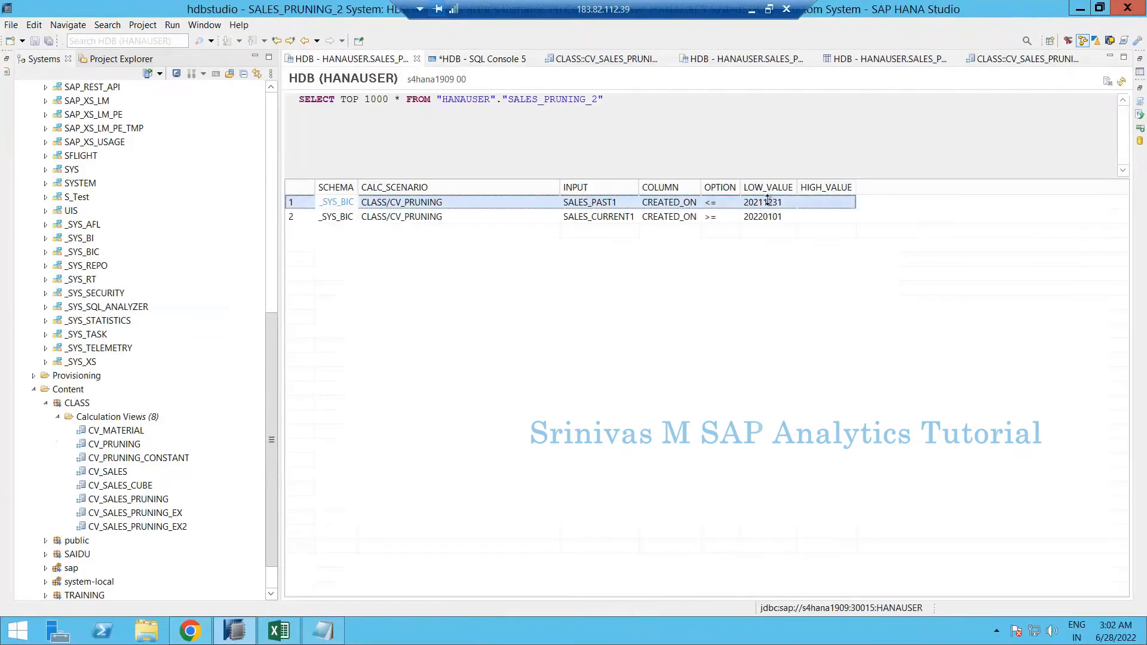
click(1011, 62)
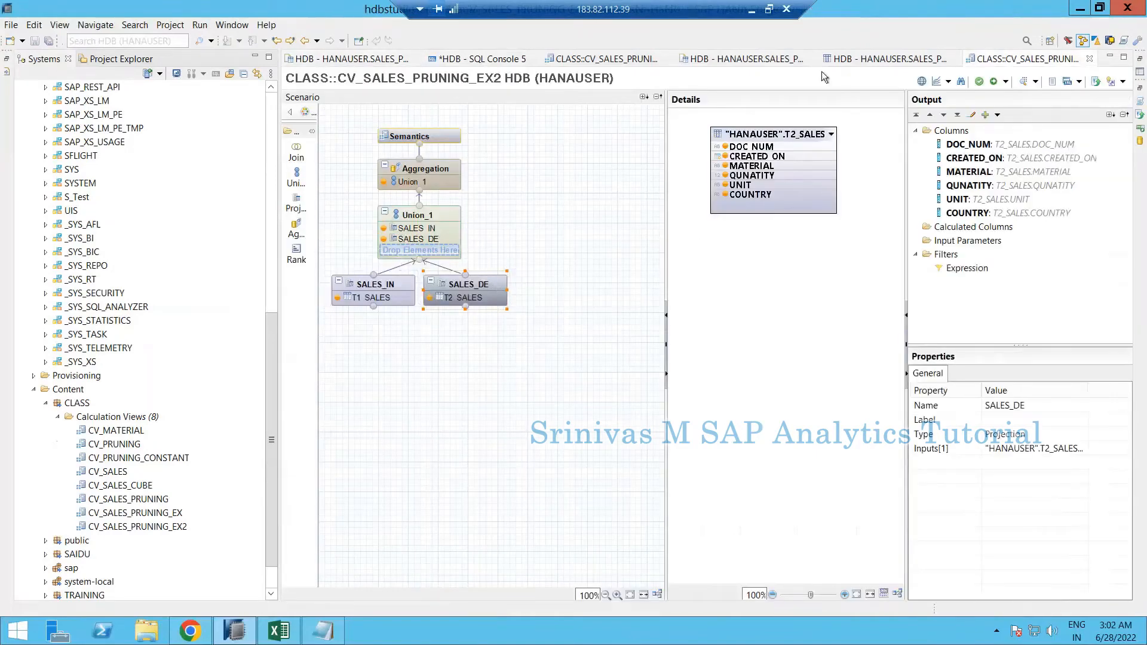
click(501, 60)
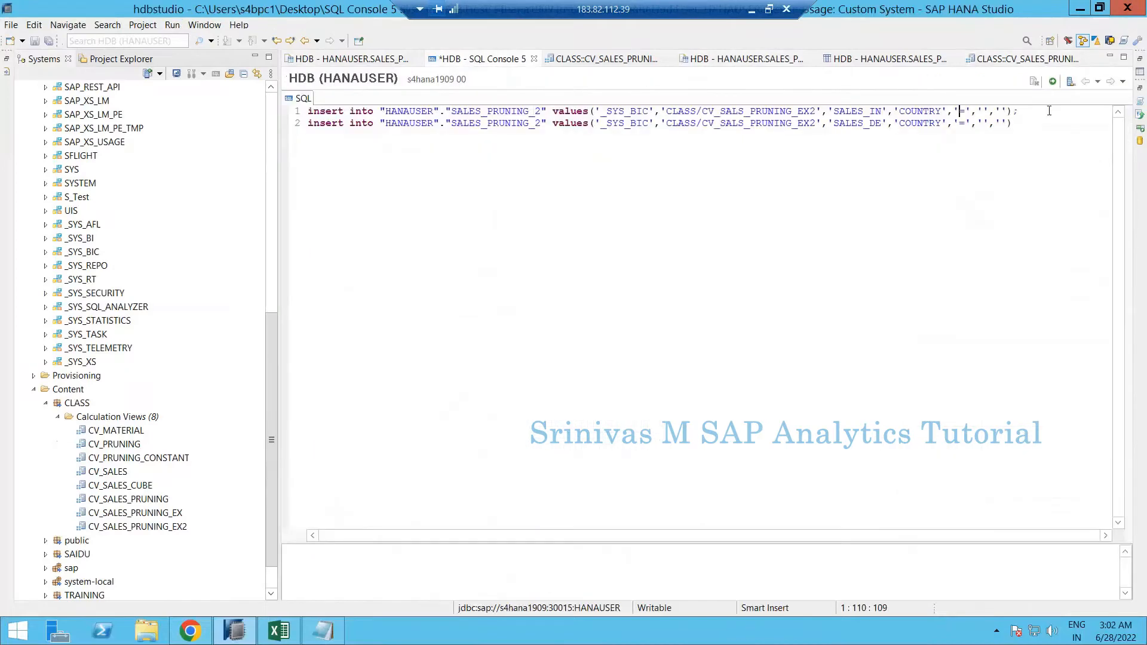
key(Right)
key(Right)
key(Right)
key(Right)
text(IN)
click(985, 128)
text(DE)
- Review how the INPUT sources match their COUNTRY filter values in the two insert statements
click(995, 111)
drag(833, 112, 884, 111)
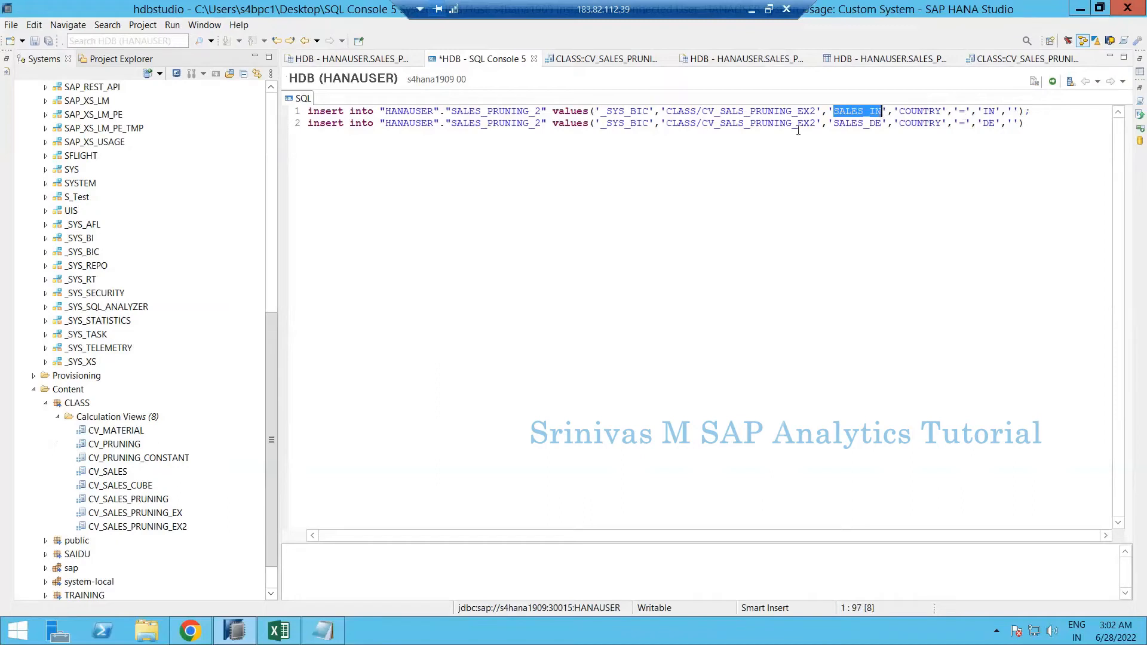
click(918, 123)
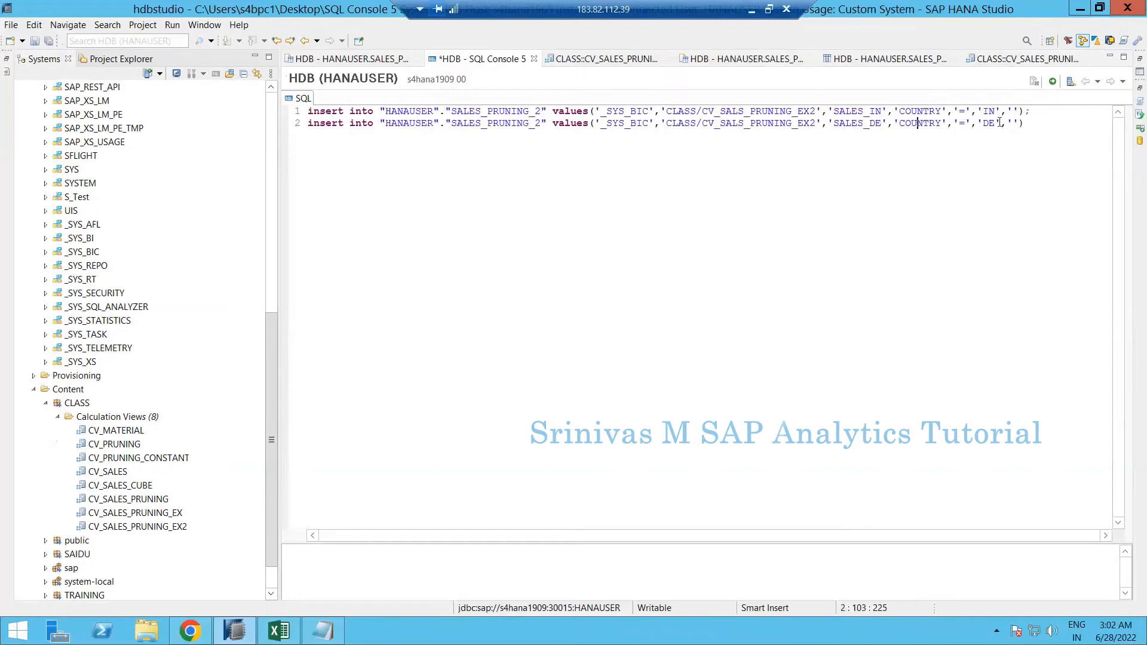
drag(970, 123, 1001, 122)
drag(834, 123, 889, 123)
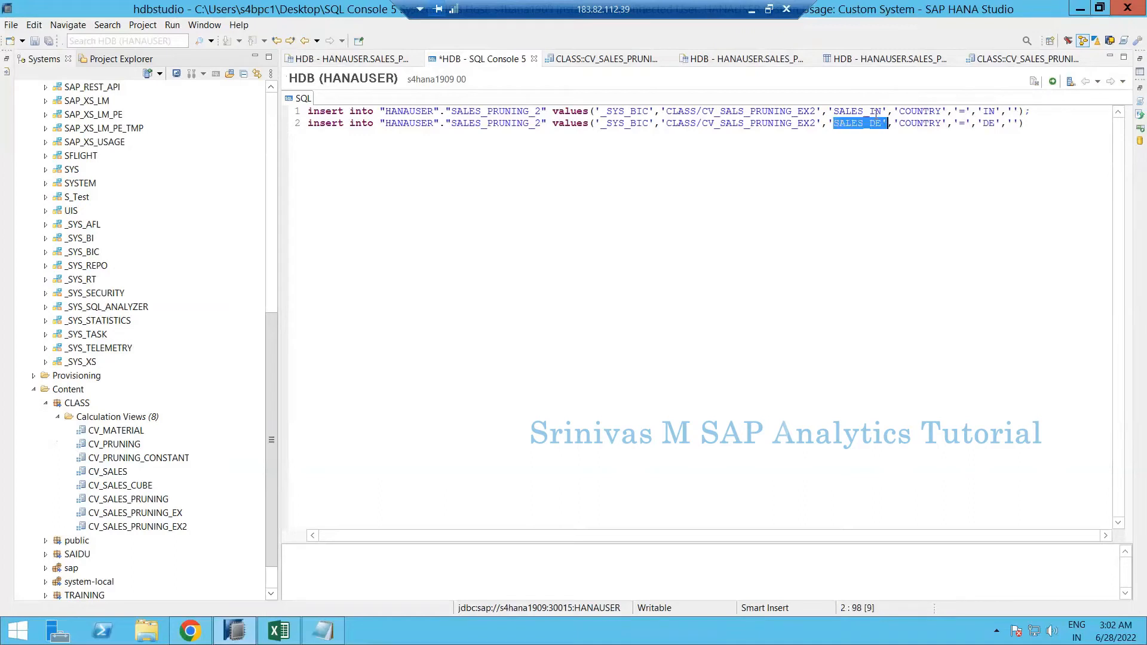
- Compare the INPUT names in the insert statements with the SALES_IN and SALES_DE projection nodes of CV_SALES_PRUNING_EX and CV_SALES_PRUNING_EX2
click(876, 111)
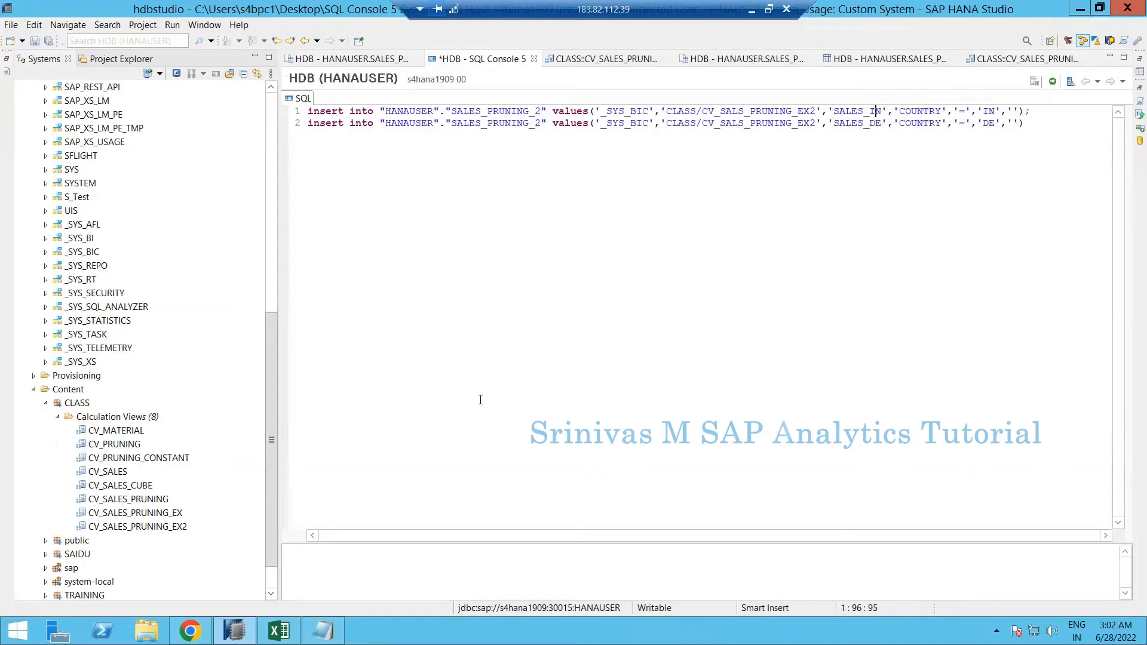
click(601, 58)
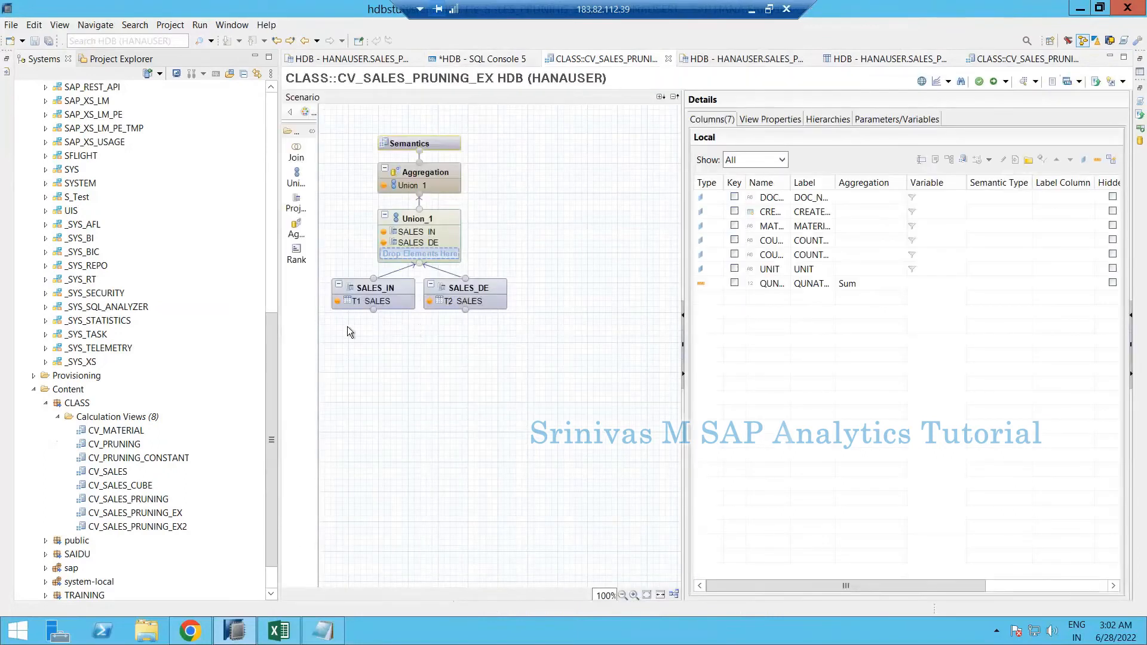
drag(347, 327, 479, 253)
click(996, 59)
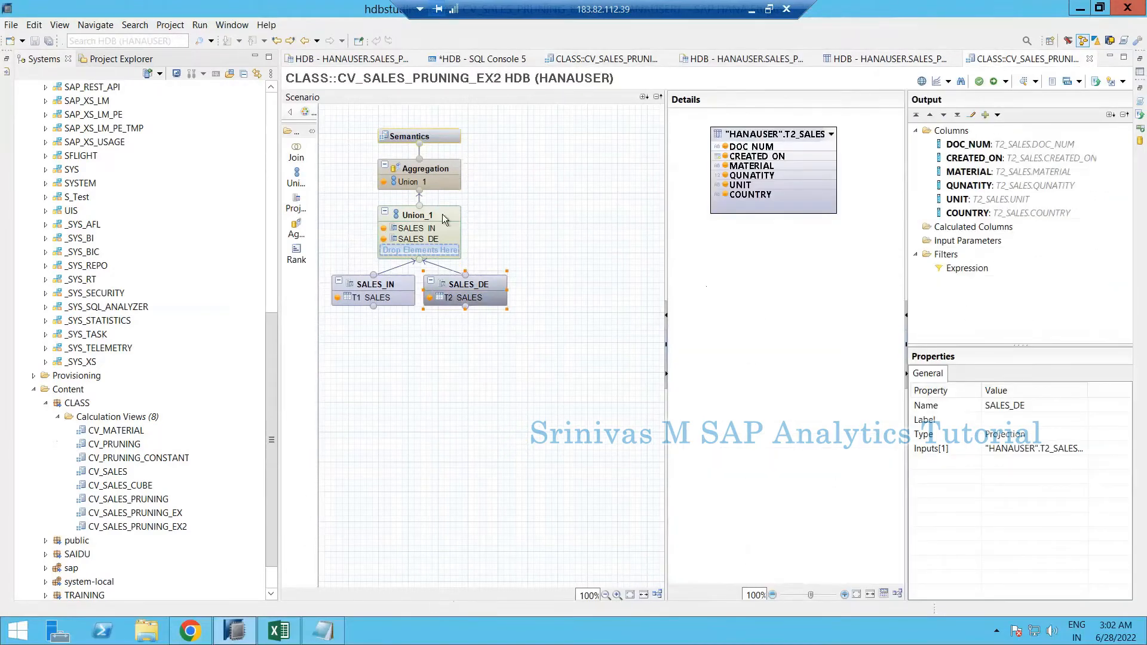
click(483, 59)
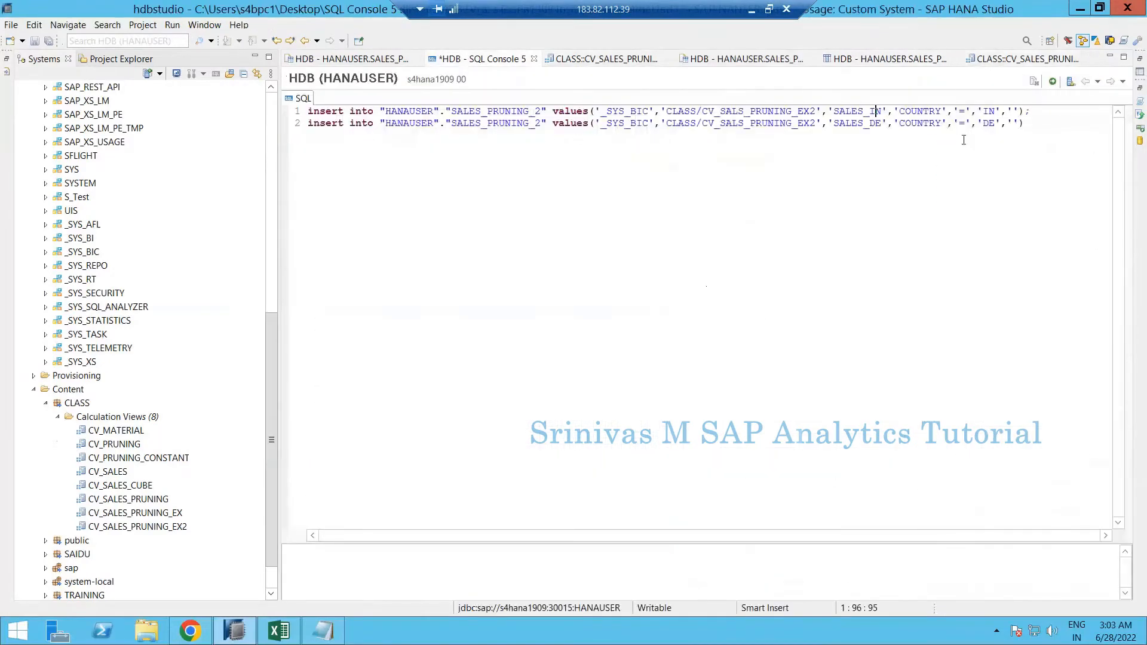
- Check the rules already stored in SALES_PRUNING_2 against the two insert statements
drag(1026, 123, 307, 112)
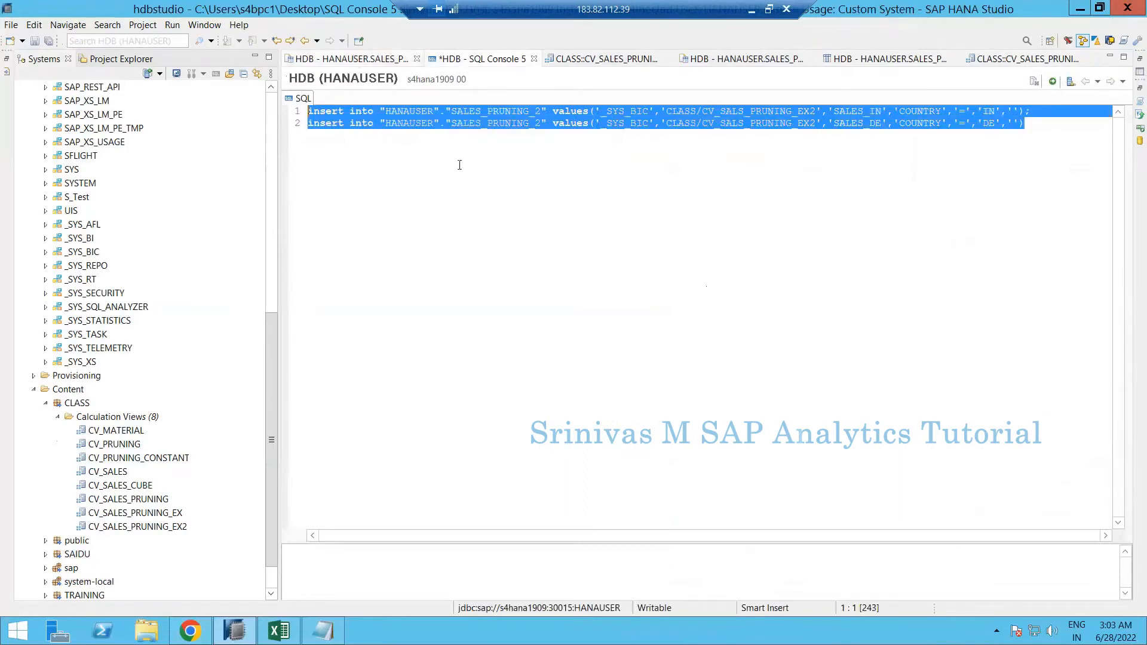
click(352, 59)
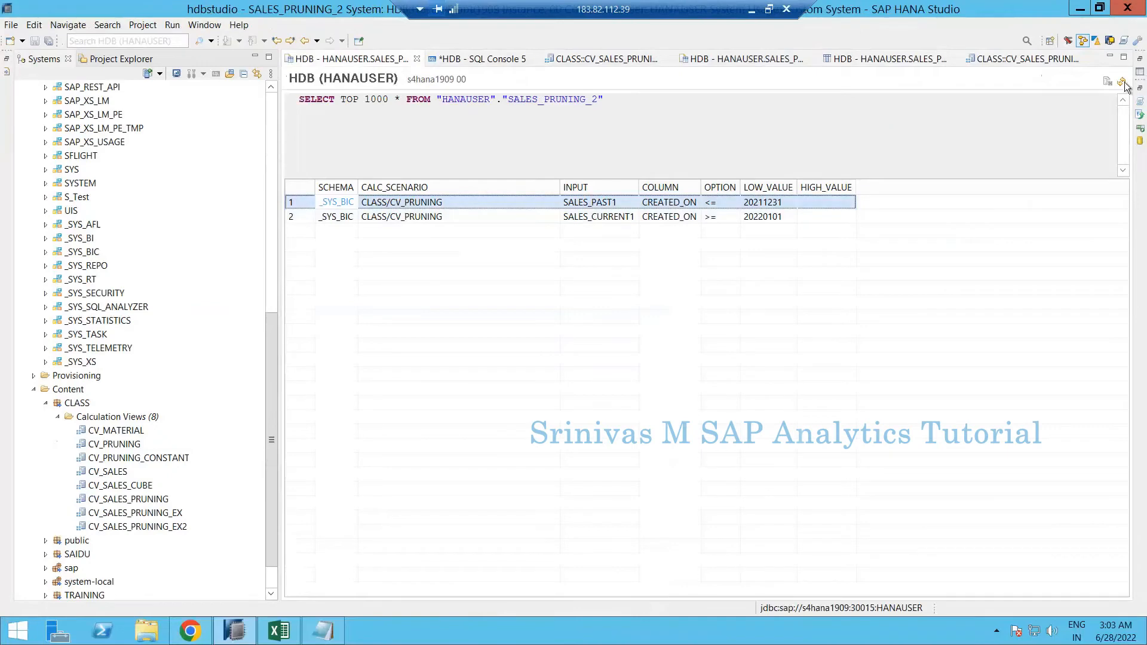
click(686, 284)
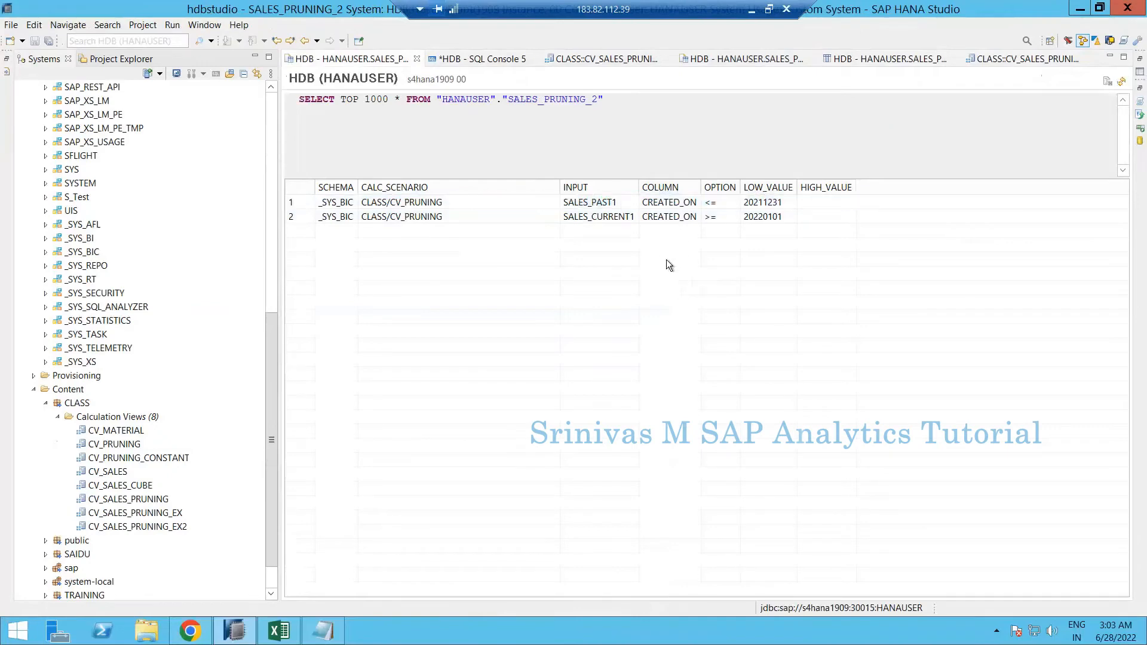
- Execute both insert statements to add the SALES_IN and SALES_DE country rules to SALES_PRUNING_2
click(502, 60)
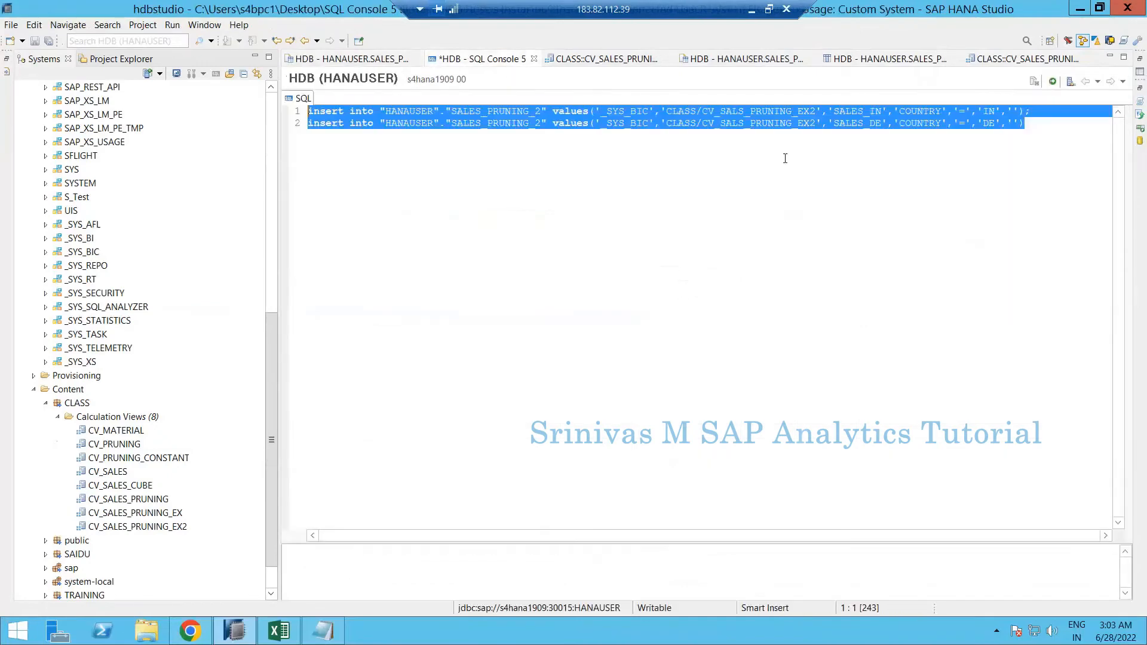
click(881, 149)
click(1045, 122)
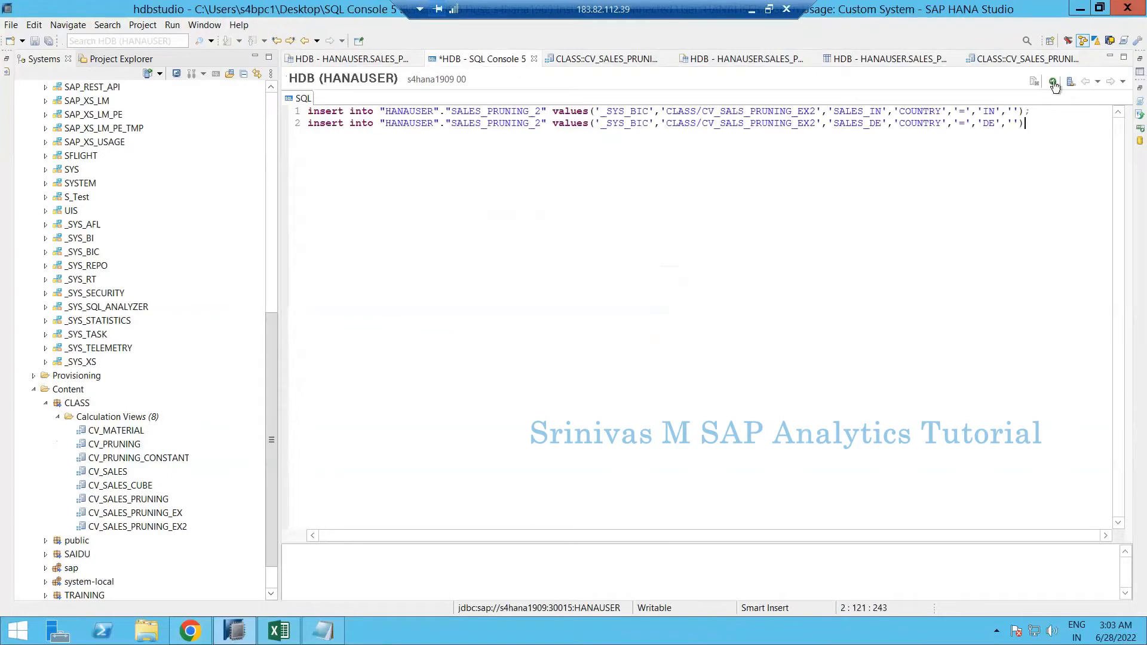
click(1053, 83)
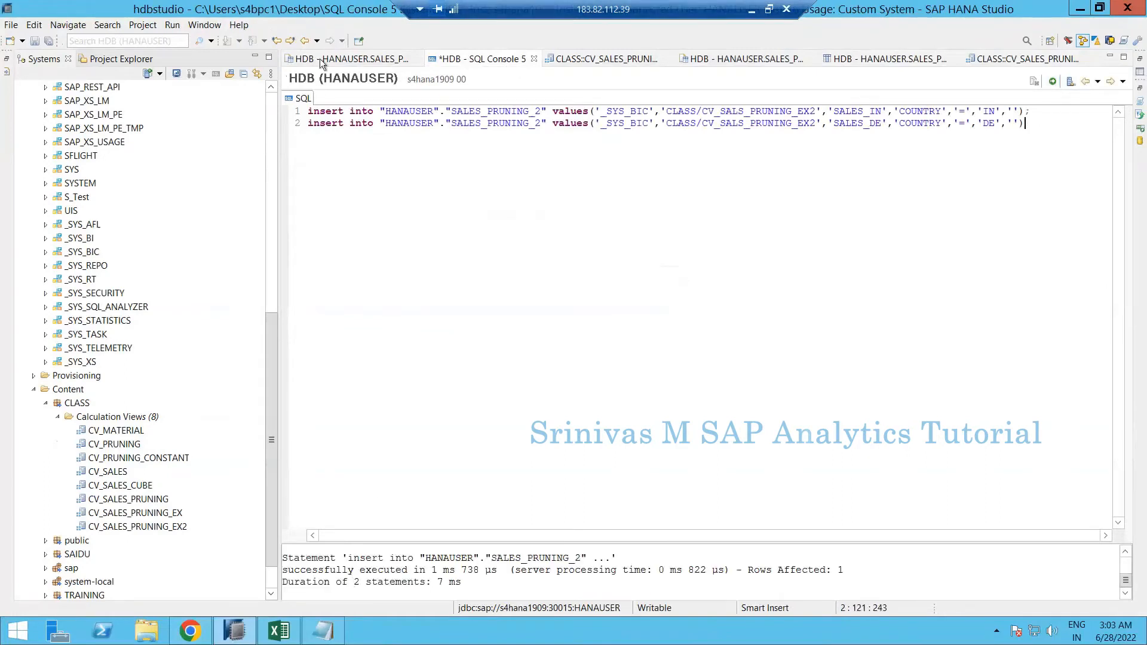
key(ctrl+Page_Up)
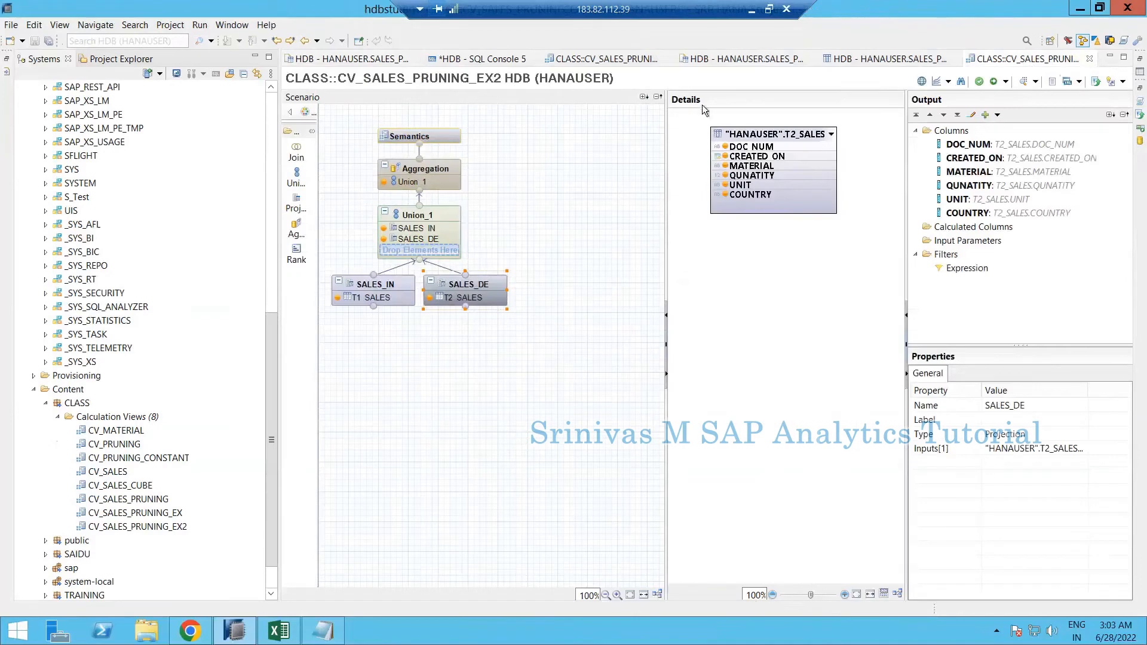
- Close the CV_SALES_PRUNING_EX view and the two redundant HANAUSER table editors, keeping CV_SALES_PRUNING_EX2 open
click(642, 60)
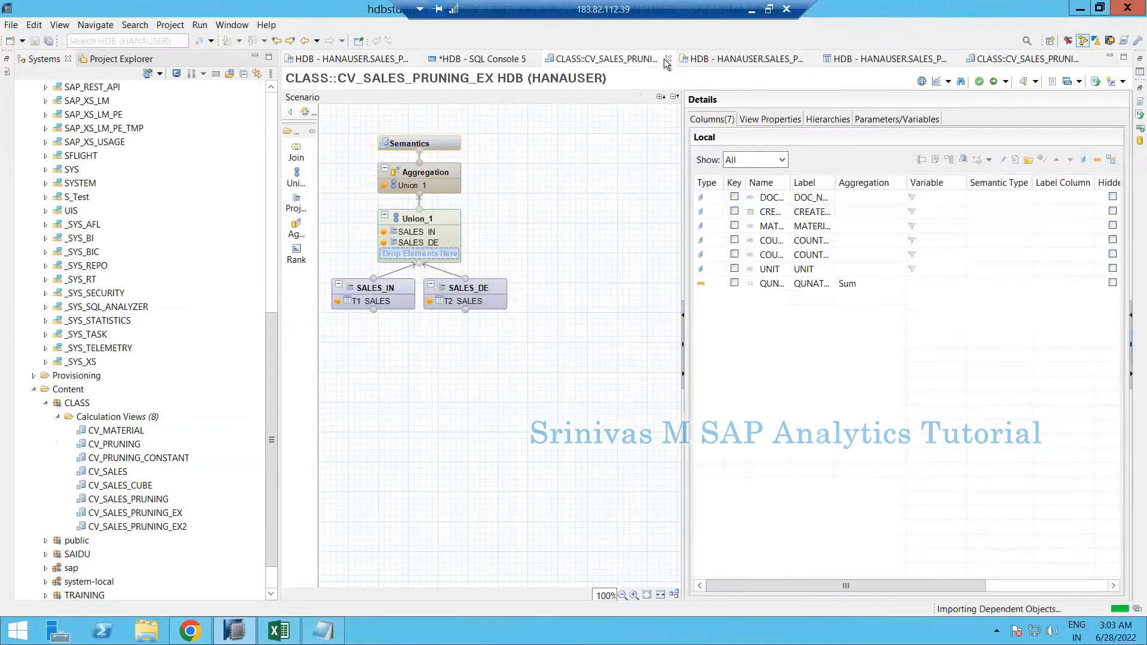
click(669, 59)
click(733, 59)
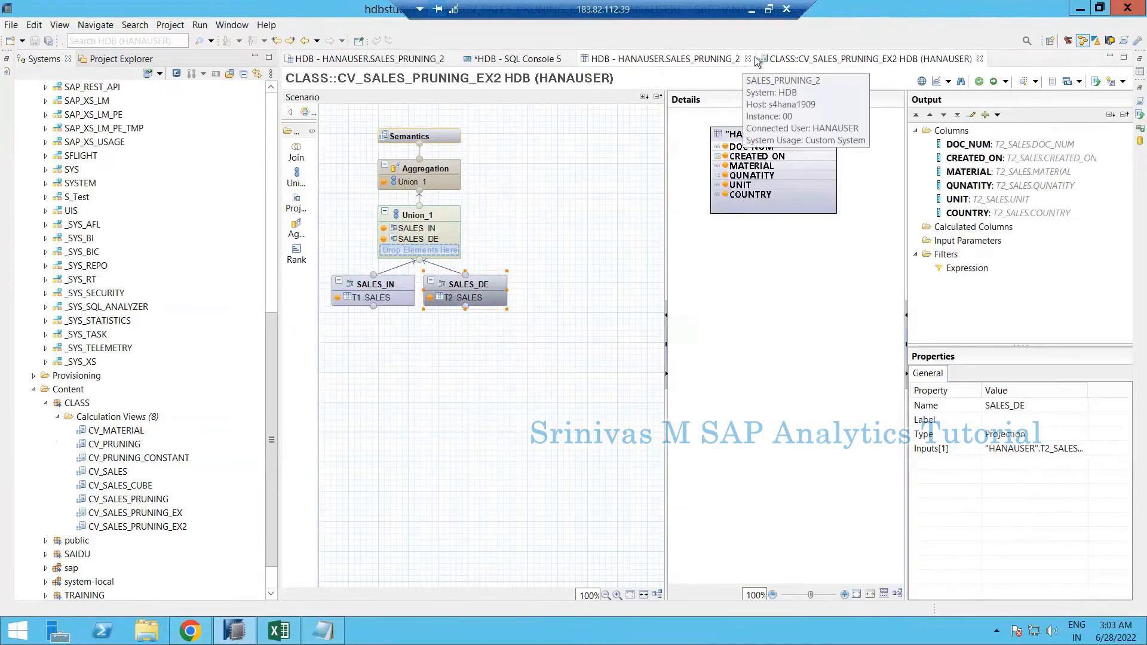
click(749, 59)
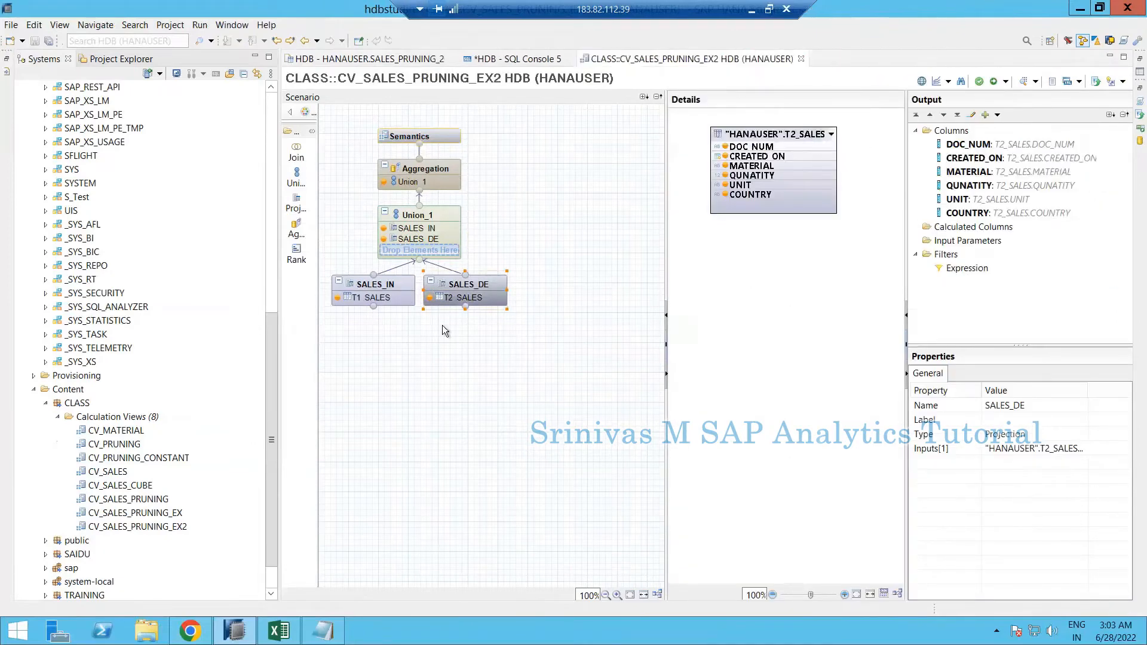
- Generate the SELECT statement for CV_SALES_PRUNING_EX2 and execute it without a filter
right_click(127, 527)
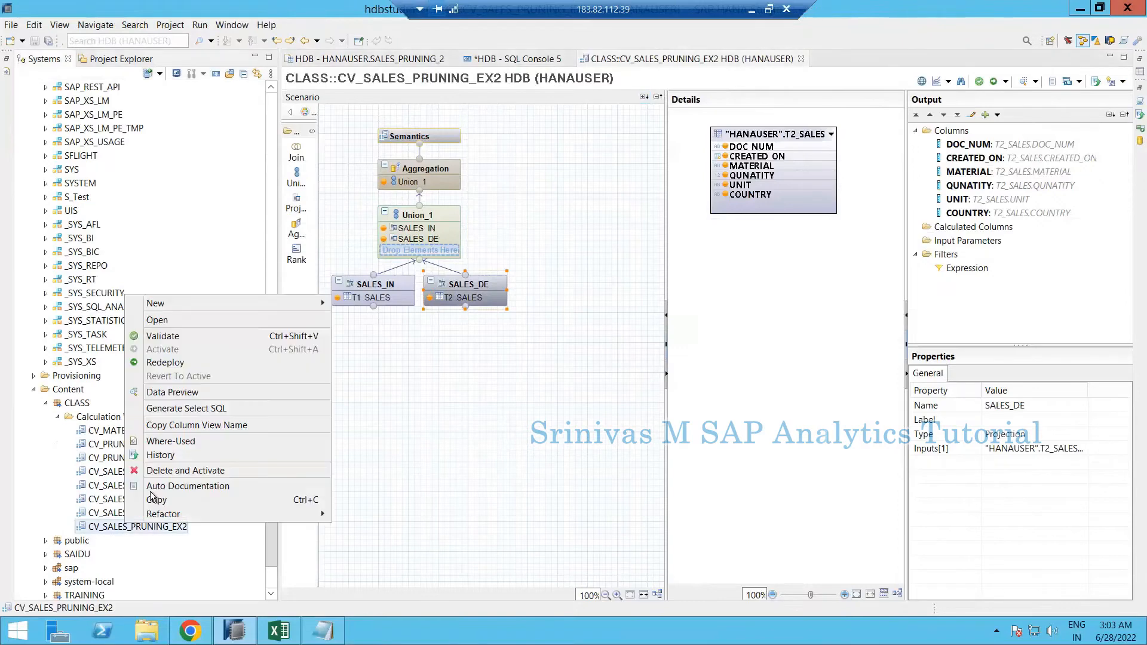
click(186, 408)
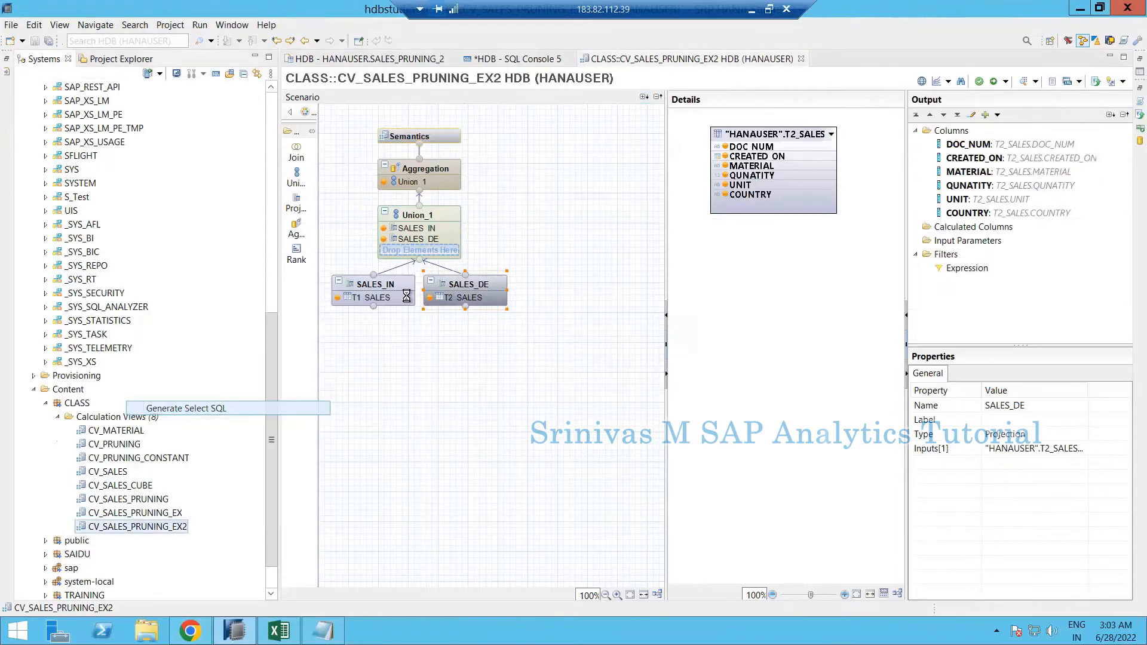
drag(383, 255, 308, 111)
click(1053, 82)
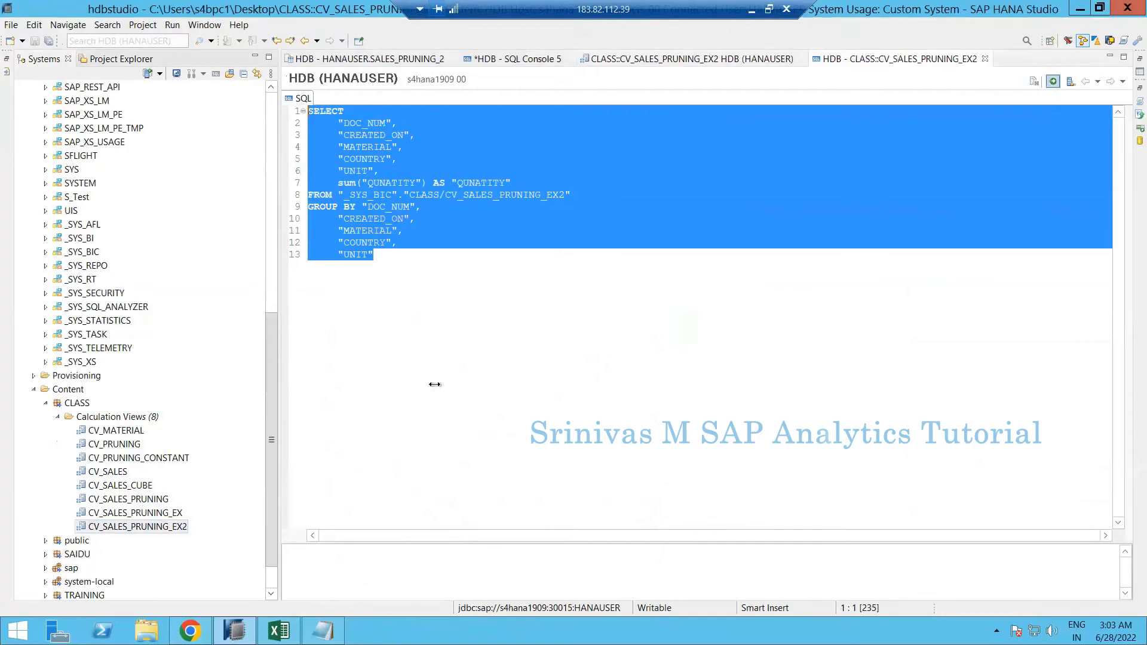
click(303, 99)
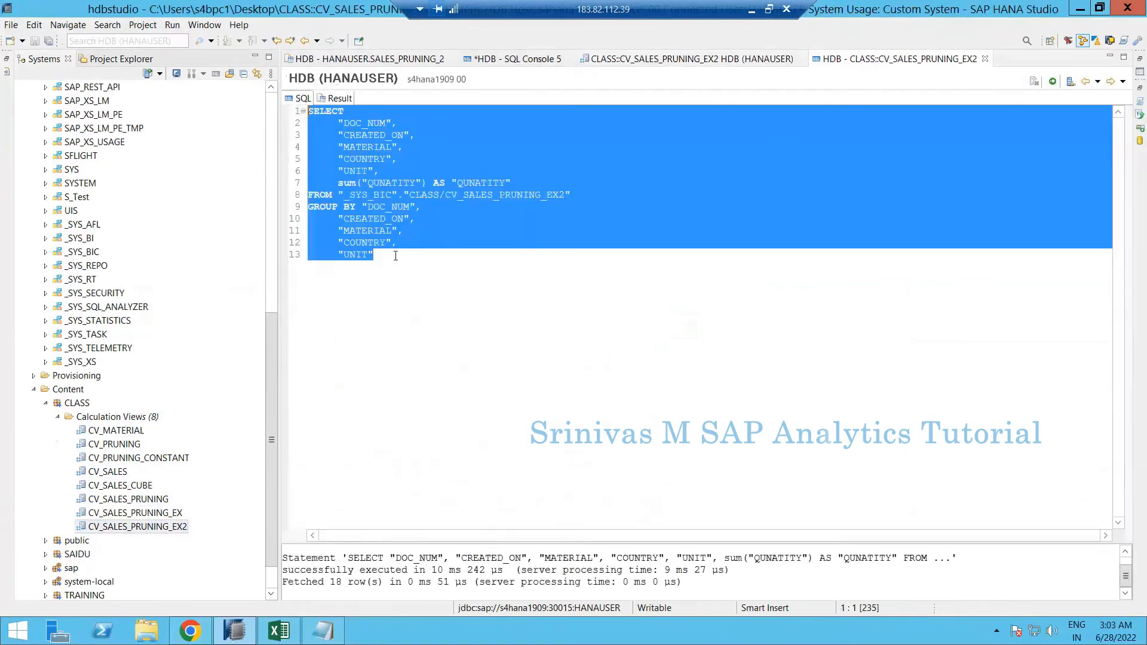
- Run Explain Plan on the unfiltered query and widen the OPERATOR_NAME column to read the accessed tables
right_click(357, 159)
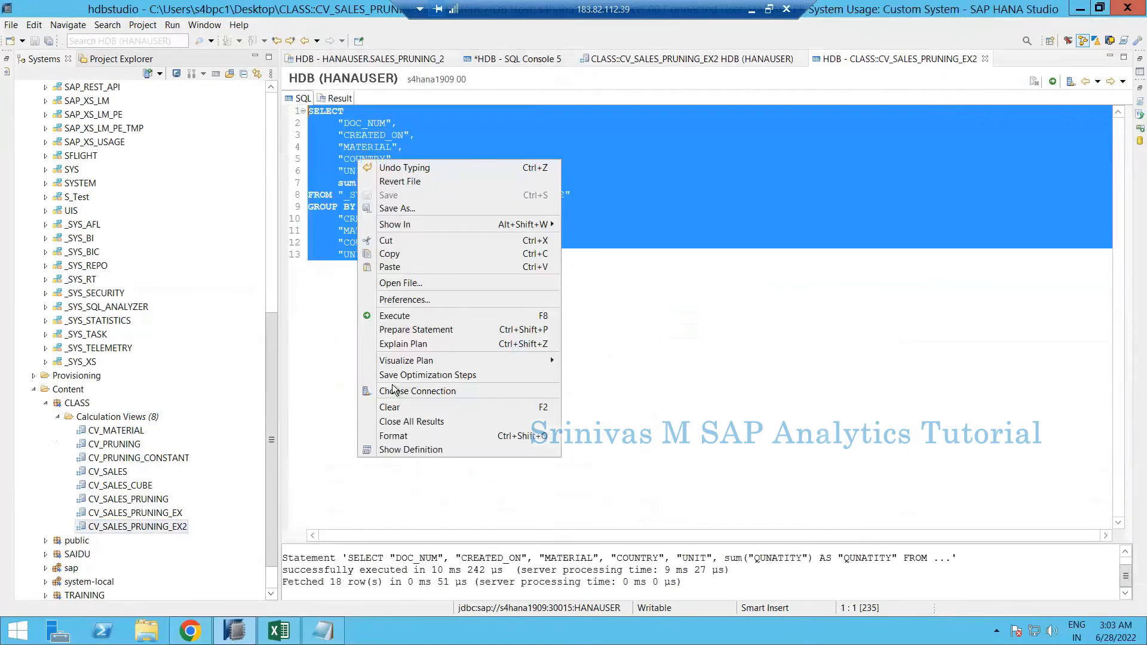
click(409, 344)
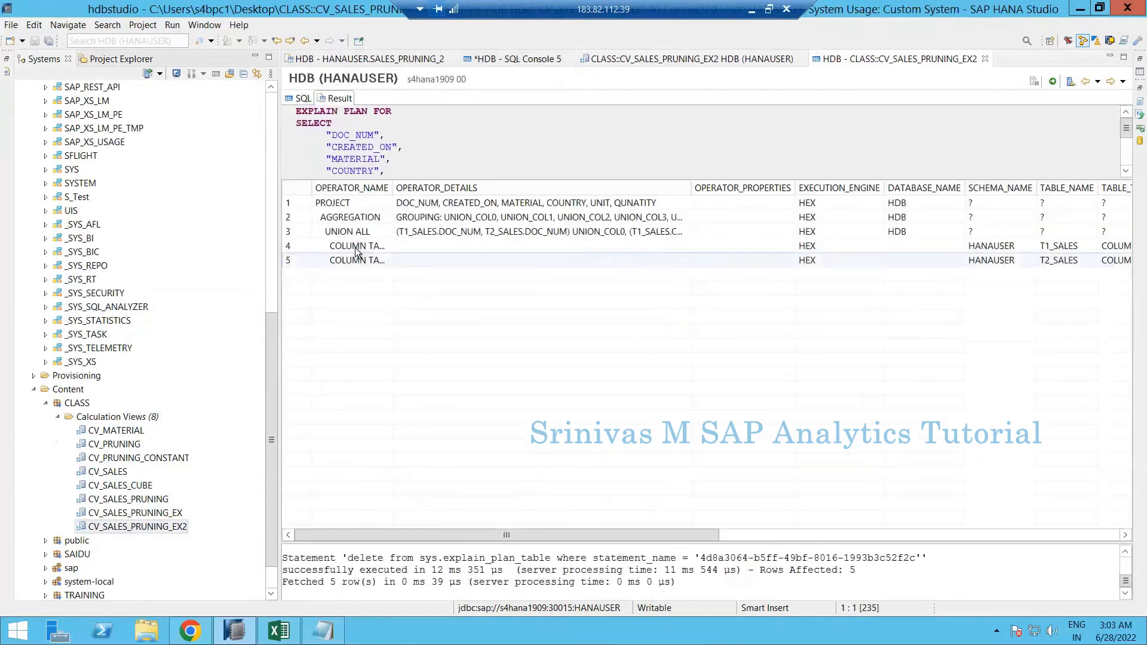
drag(393, 187, 432, 188)
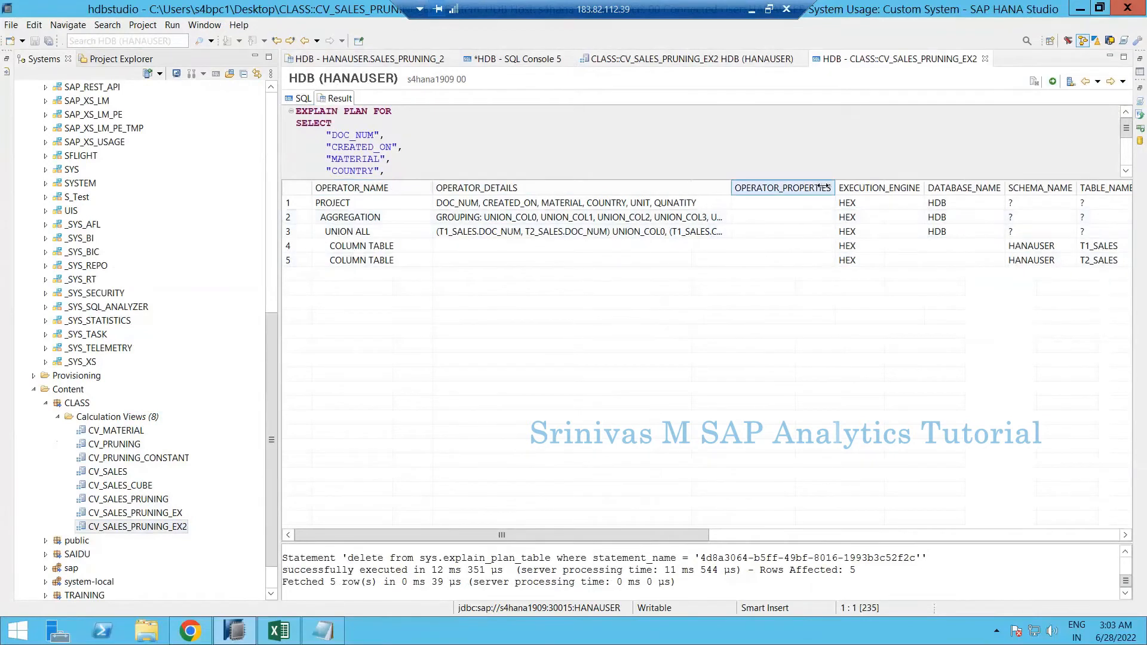
drag(835, 187, 801, 187)
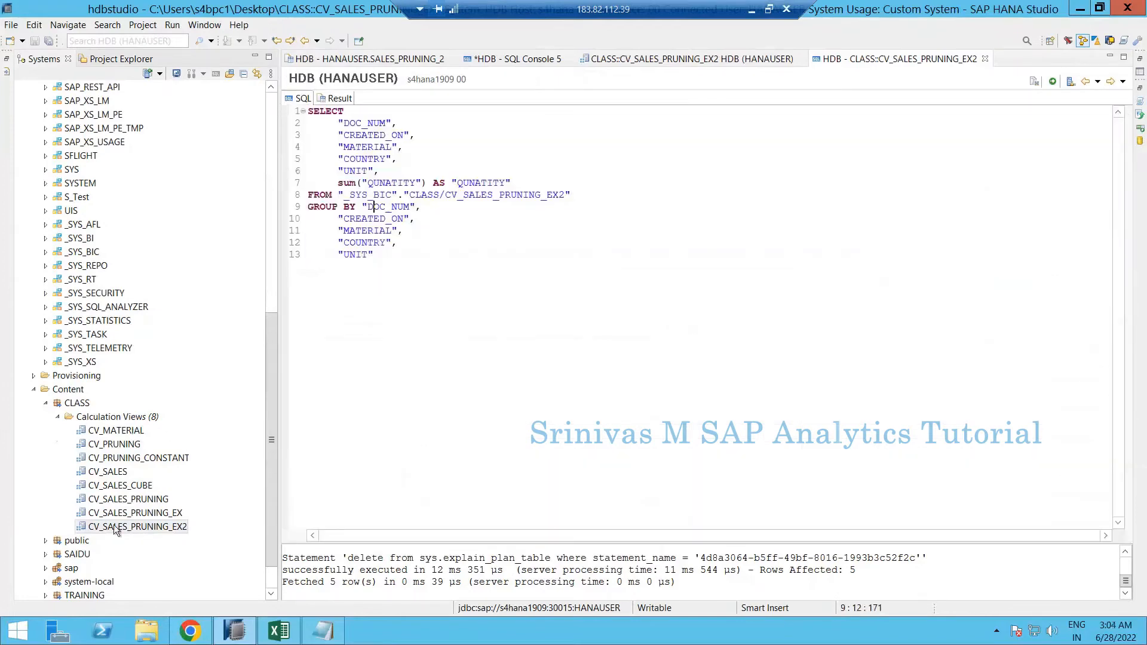
- Generate a second SELECT statement for CV_SALES_PRUNING_EX2 and add where "COUNTRY" = 'IN' before its GROUP BY clause
right_click(114, 525)
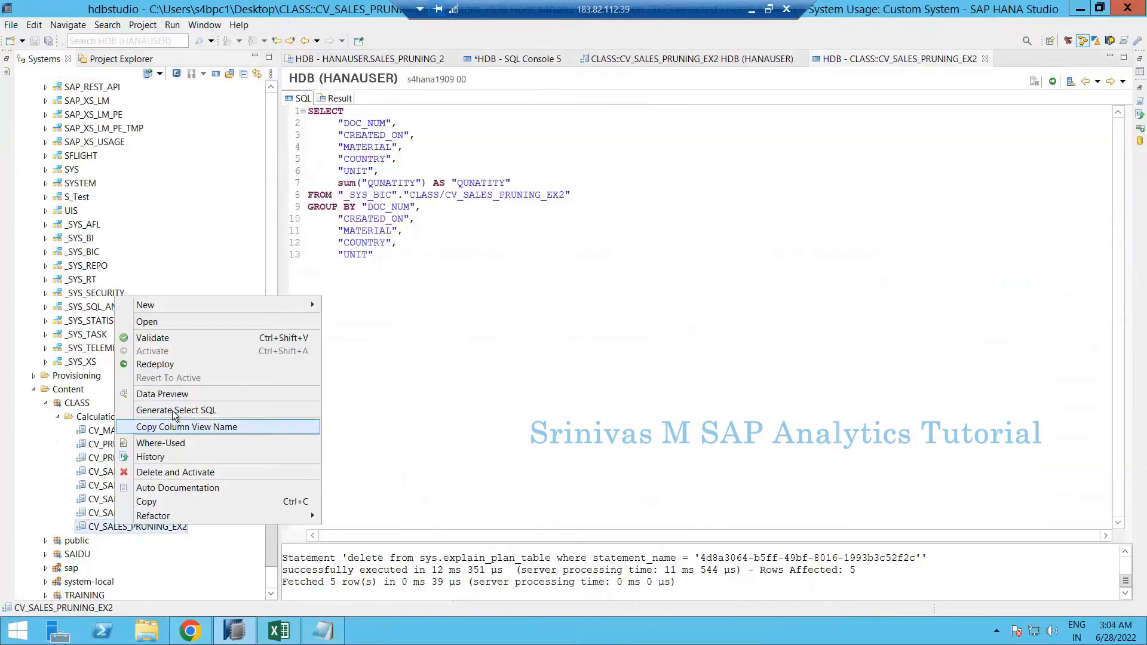
click(175, 412)
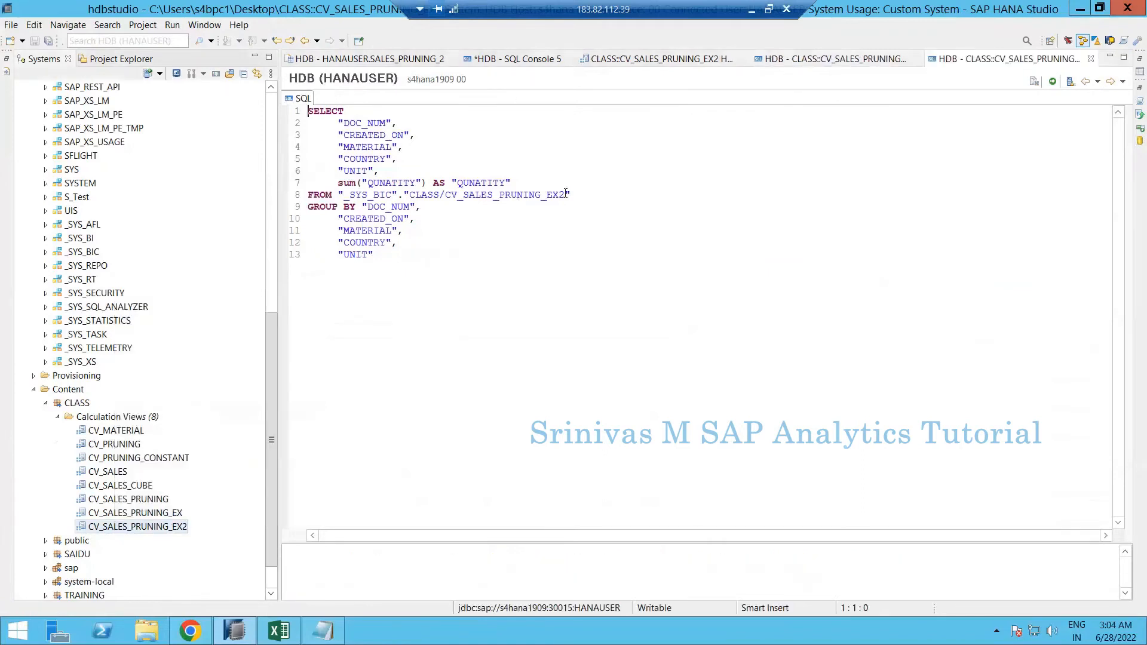
click(587, 198)
key(Return)
text(where)
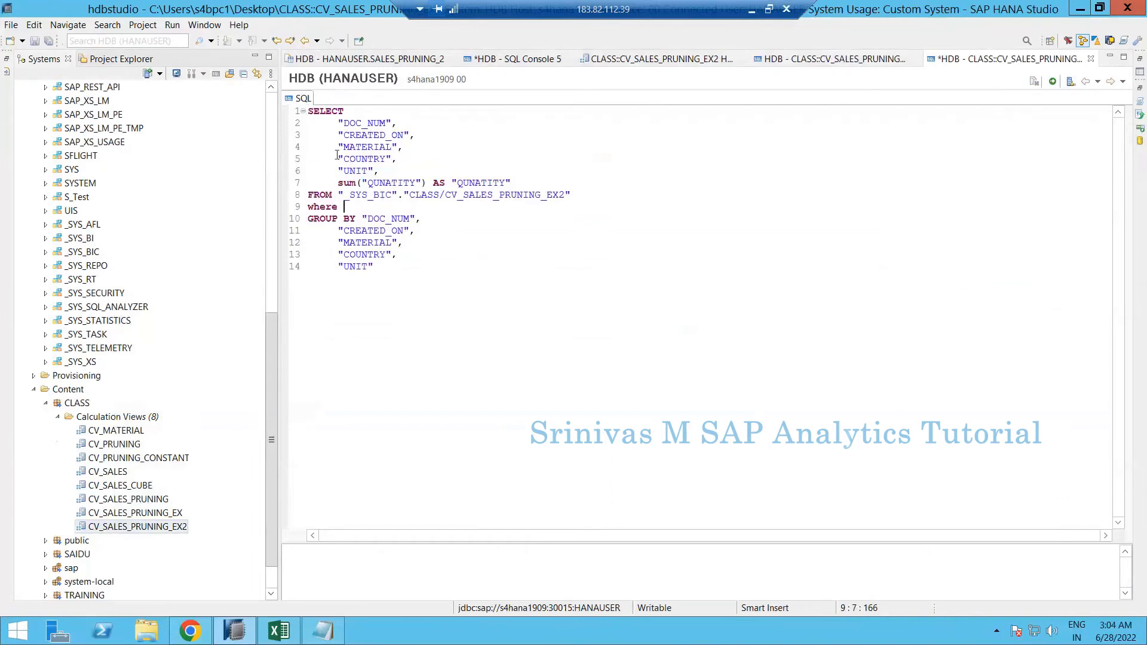
drag(339, 159, 391, 159)
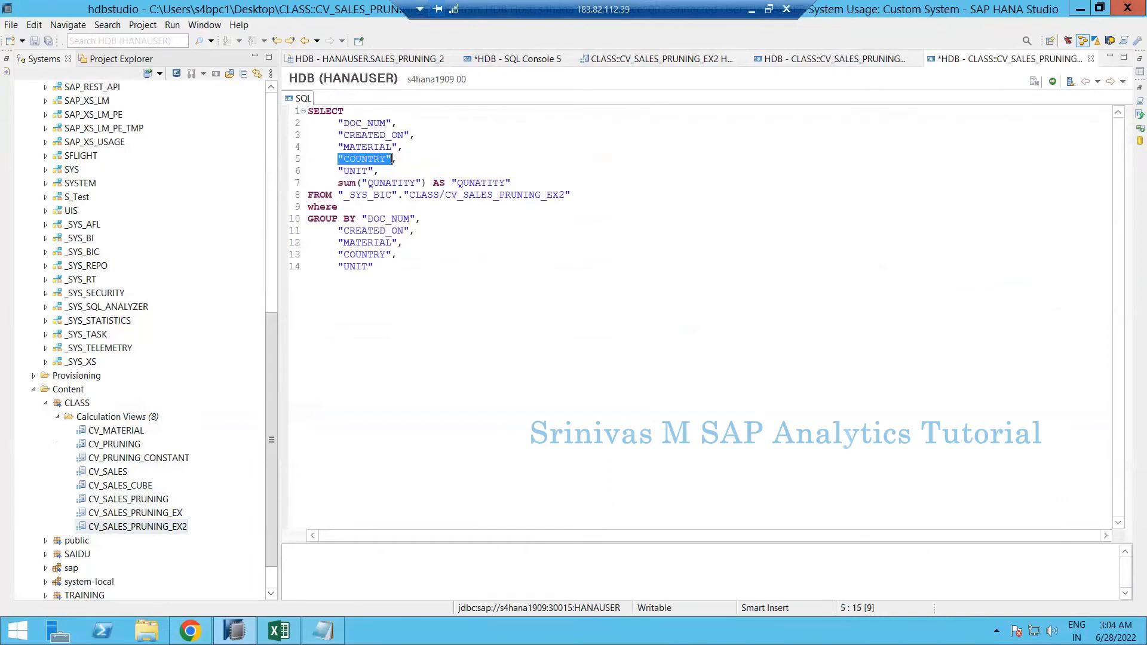
key(ctrl+c)
click(361, 208)
key(ctrl+v)
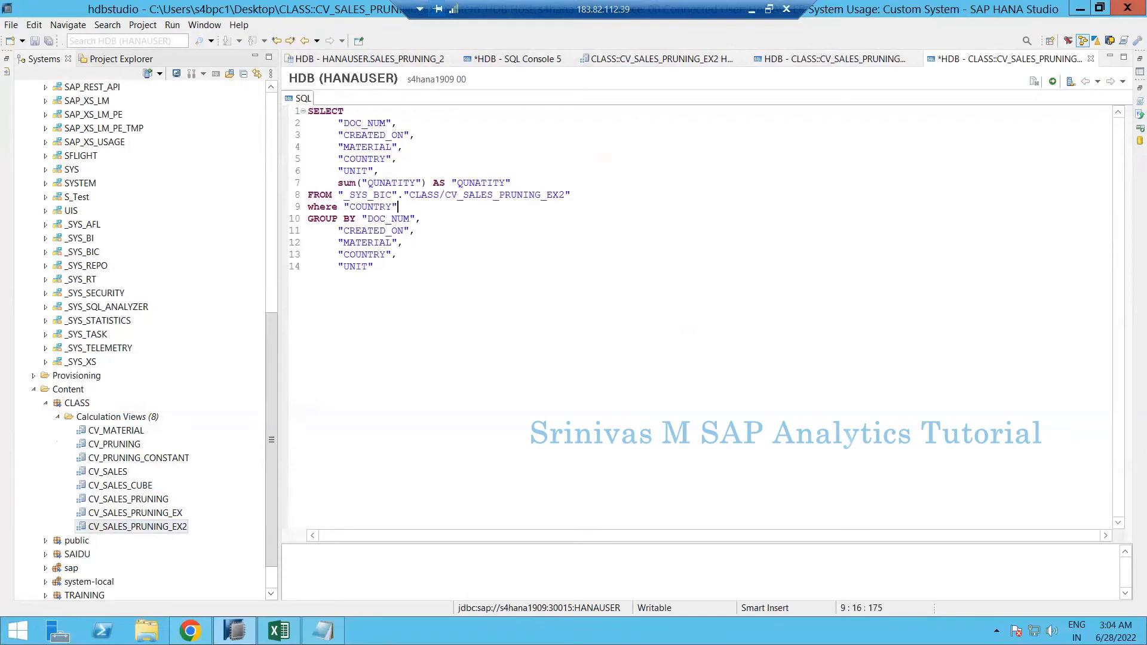
text(= 'in')
key(BackSpace)
key(BackSpace)
key(BackSpace)
text(IN')
- Run Explain Plan on the whole query filtered to country IN
drag(374, 267, 309, 111)
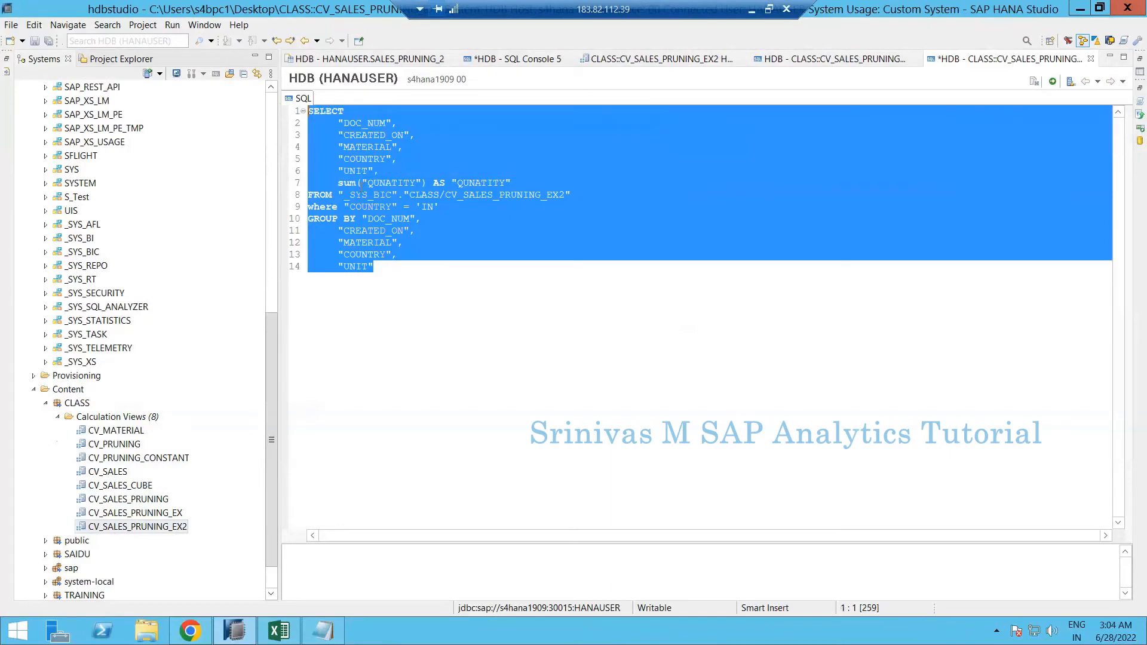
right_click(392, 360)
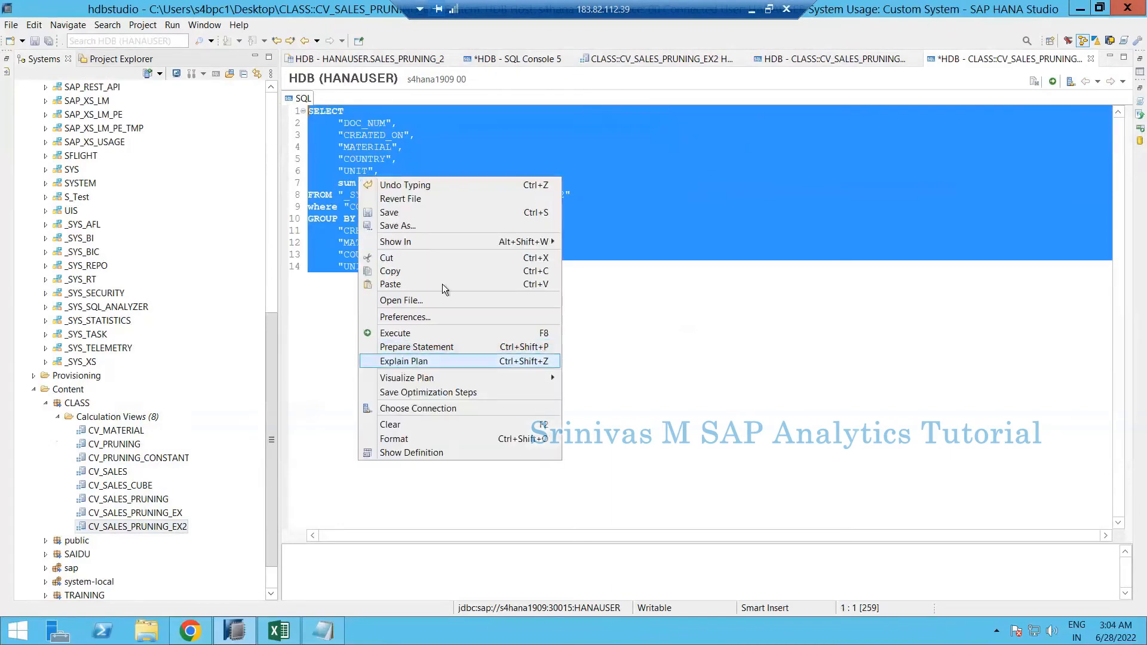
key(Return)
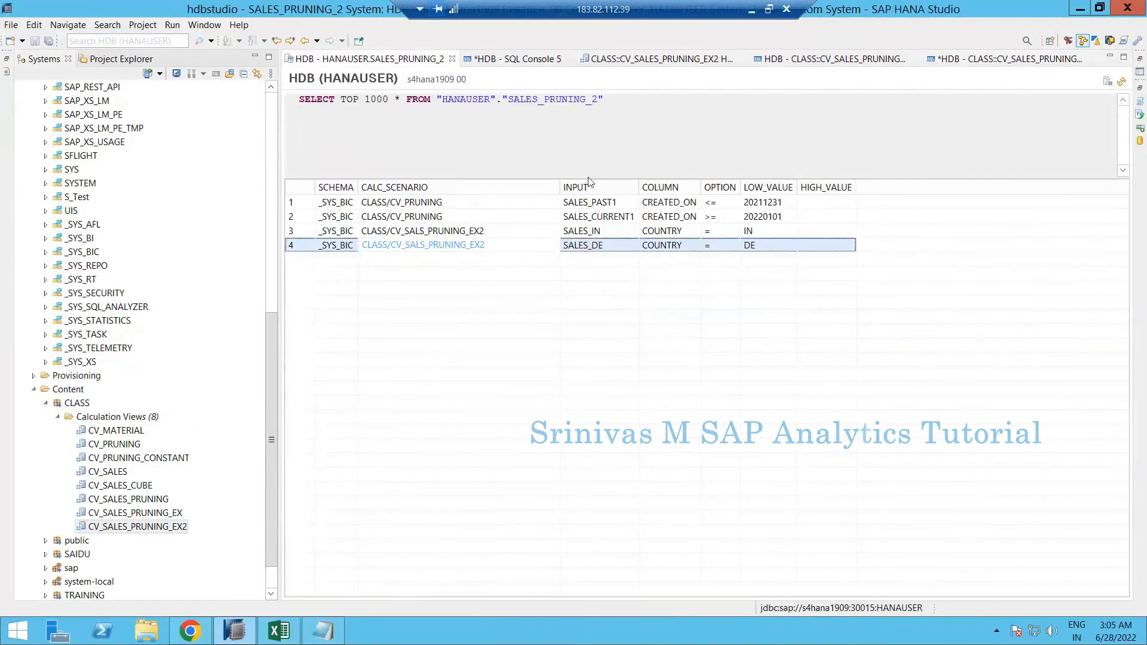
- Compare the SALES_IN and SALES_DE rules in SALES_PRUNING_2 with the filtered query and its explain plan
click(589, 244)
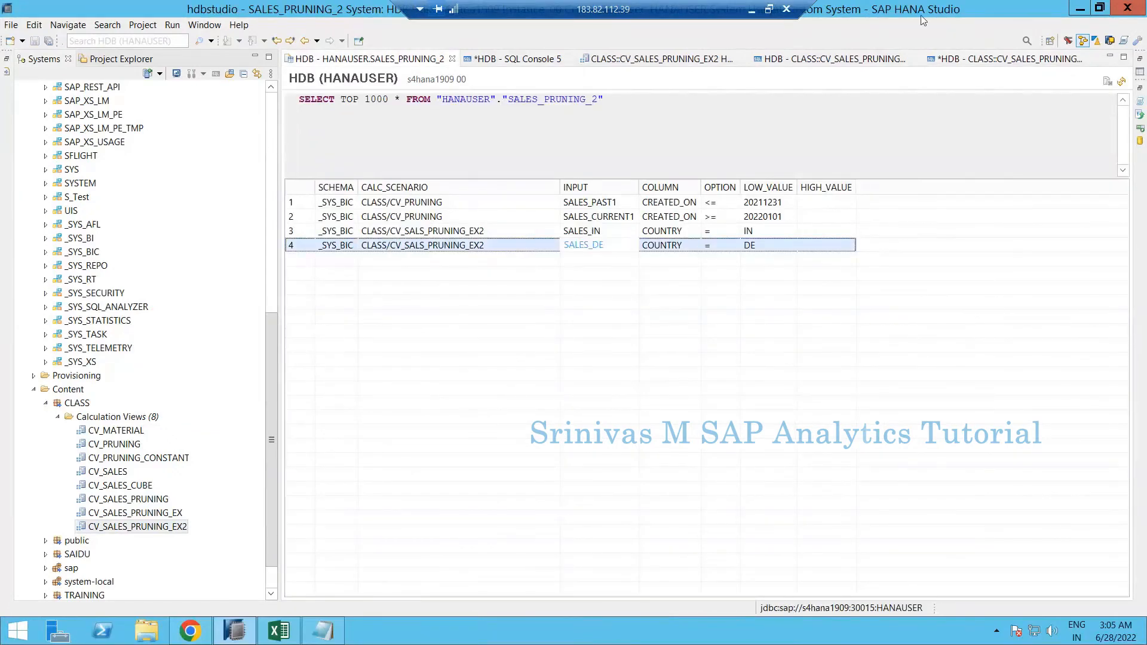
click(964, 62)
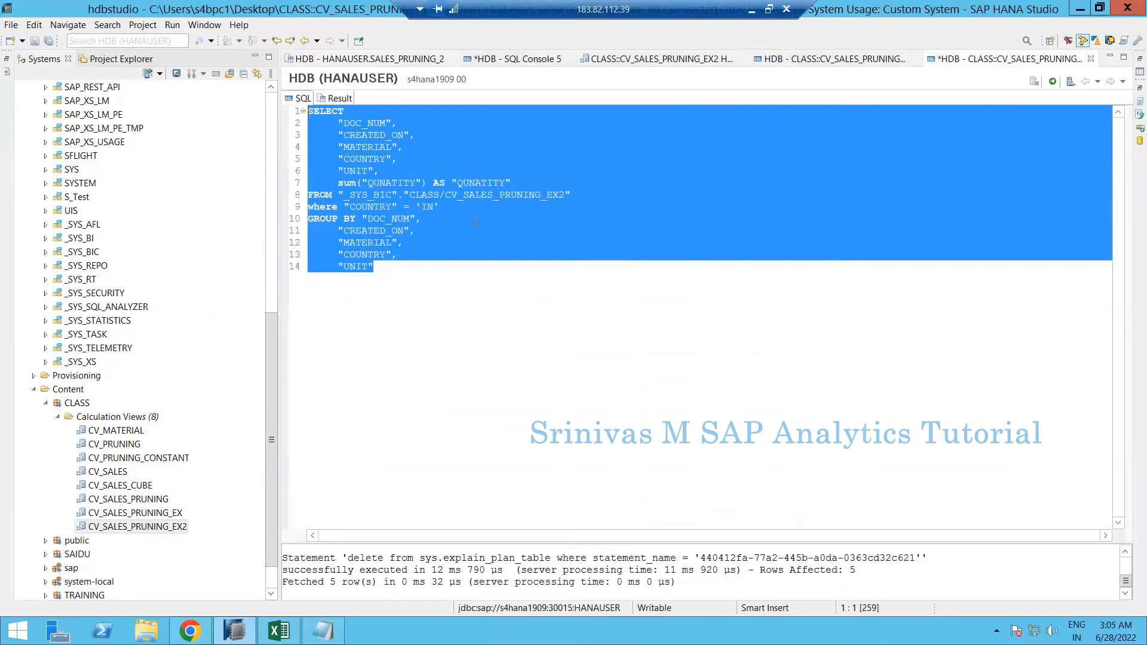
key(ctrl+shift+x)
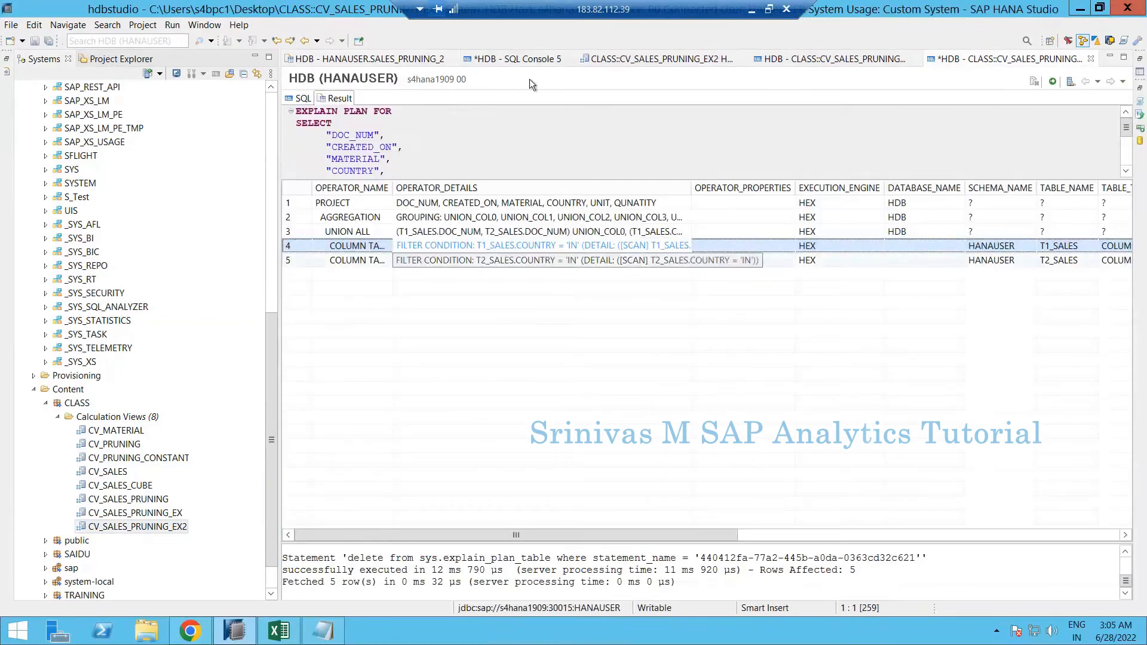
click(406, 61)
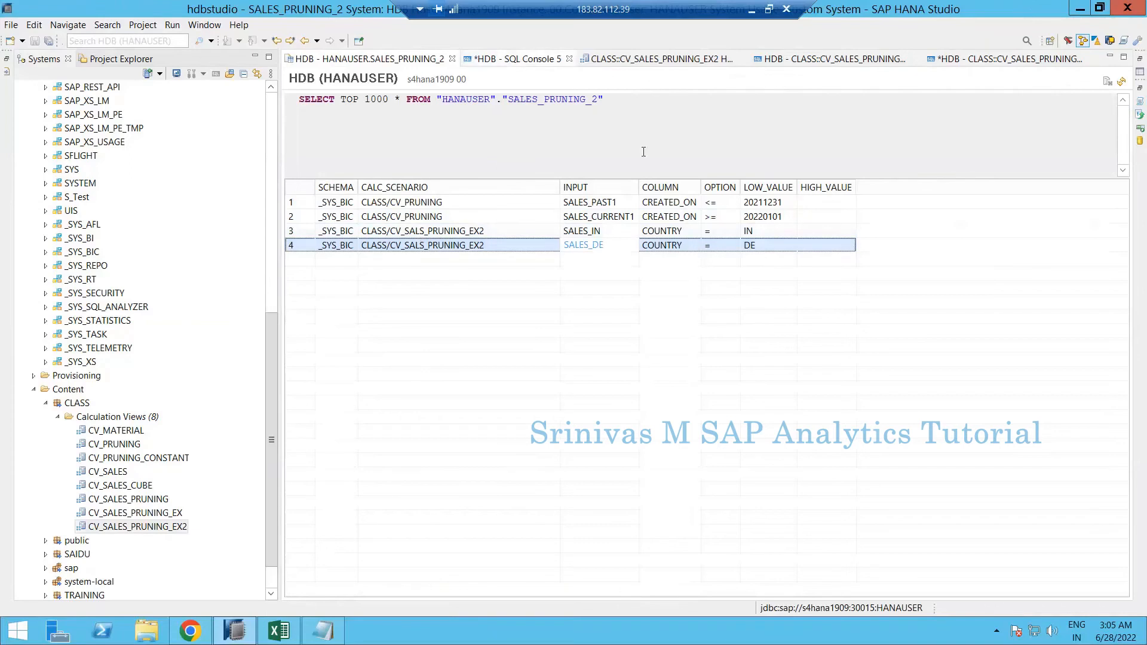
- Correct the scenario name to CLASS/CV_SALES_PRUNING_EX2 in both SALES_PRUNING_2 insert statements and execute them
click(525, 59)
click(740, 111)
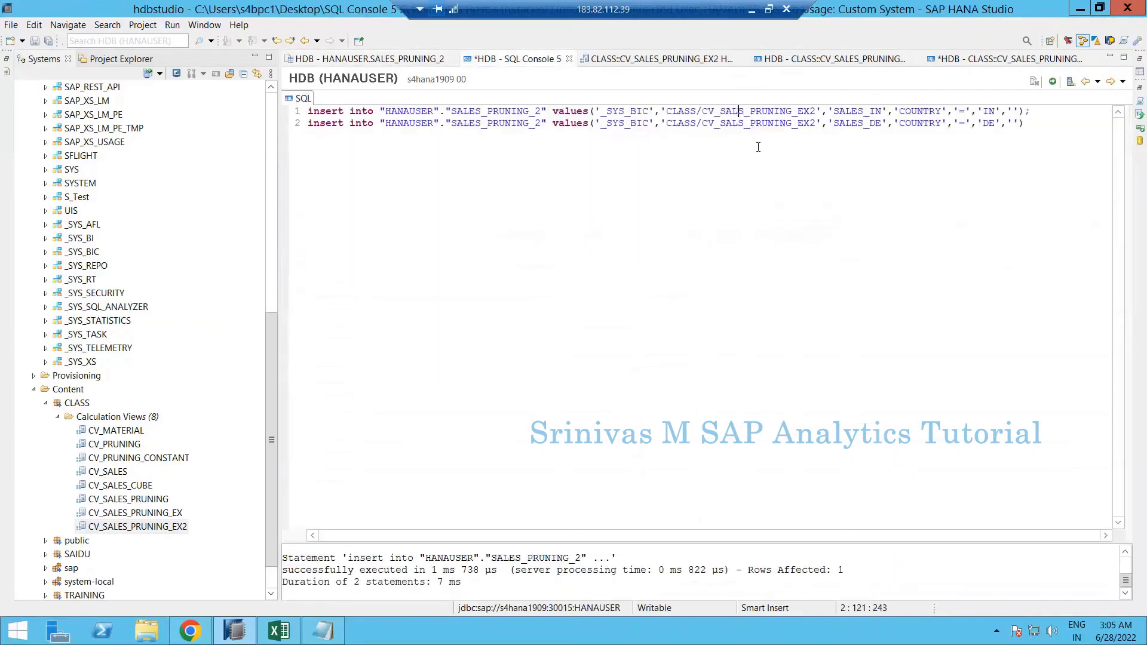
text(E)
key(Down)
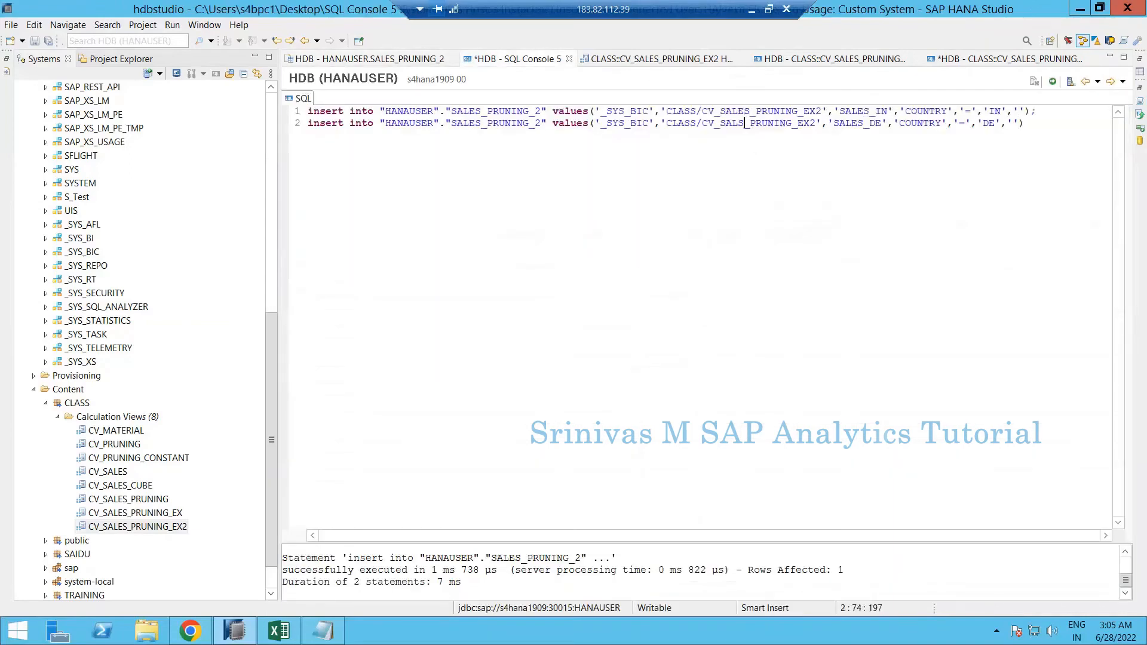
key(Left)
text(E)
click(1053, 81)
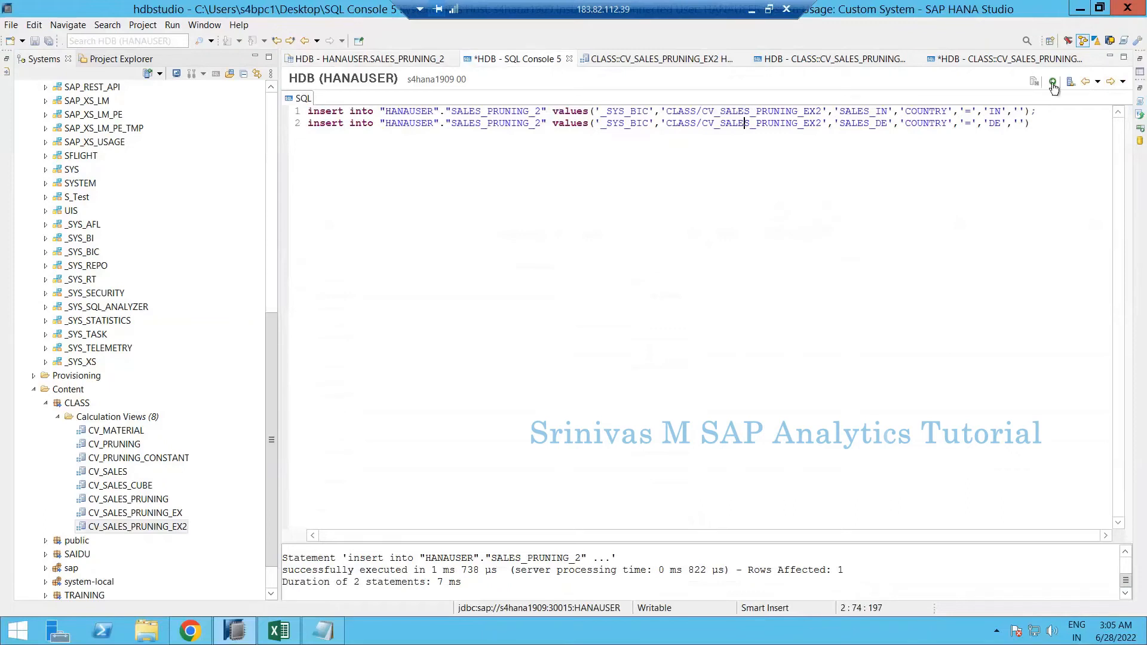
- Check the newly inserted CV_SALES_PRUNING_EX2 rules for SALES_IN and SALES_DE in the SALES_PRUNING_2 table data
click(383, 60)
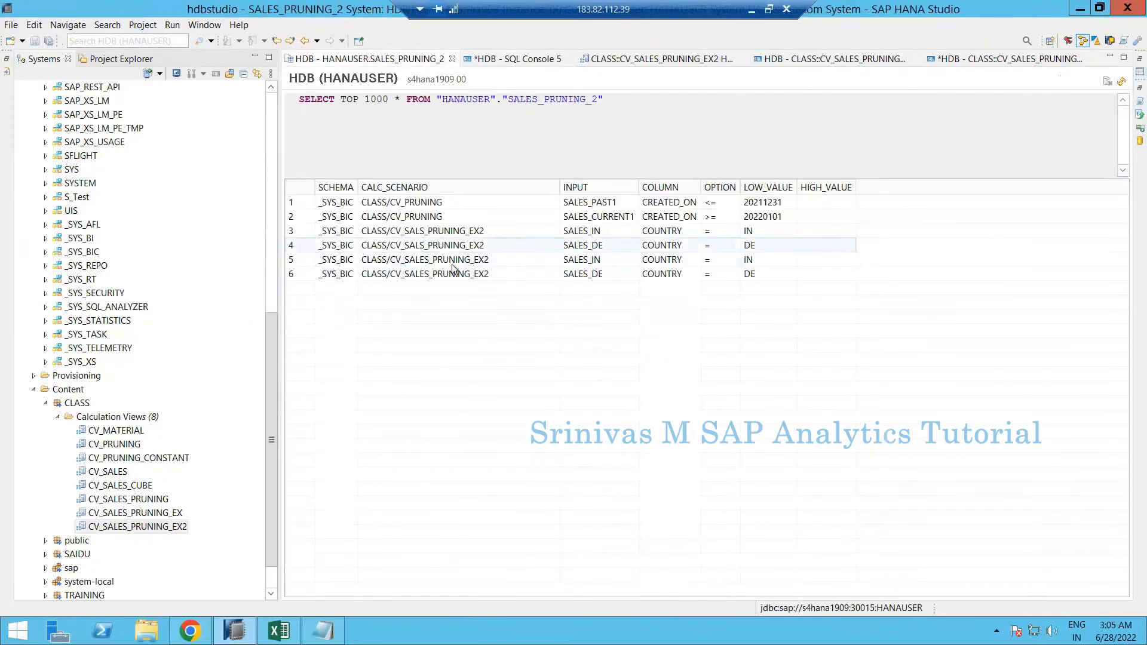
click(456, 264)
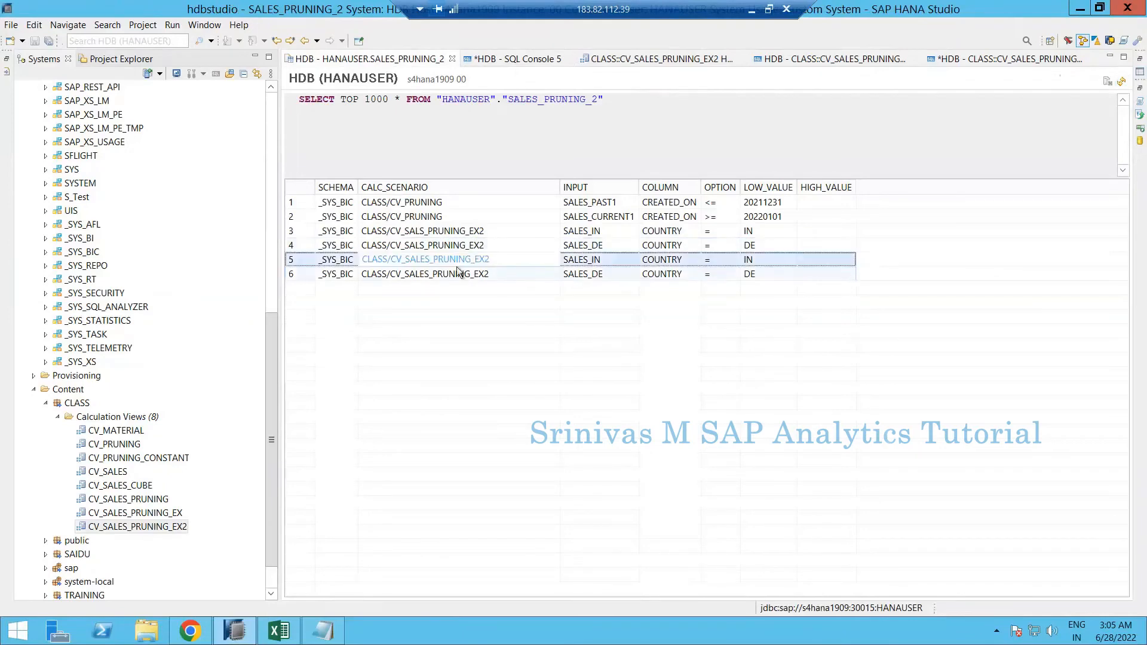
ctrl+click(456, 274)
- Rerun Explain Plan on the query filtered to country IN, widen the OPERATOR_NAME column, and check which table is accessed
click(973, 60)
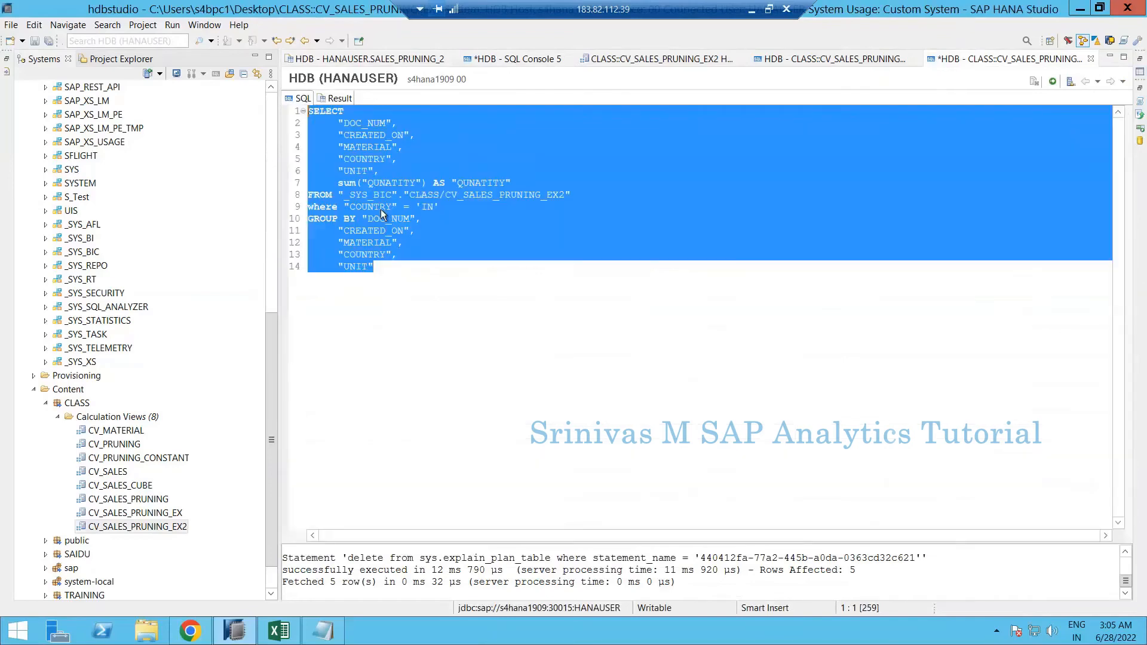
right_click(410, 388)
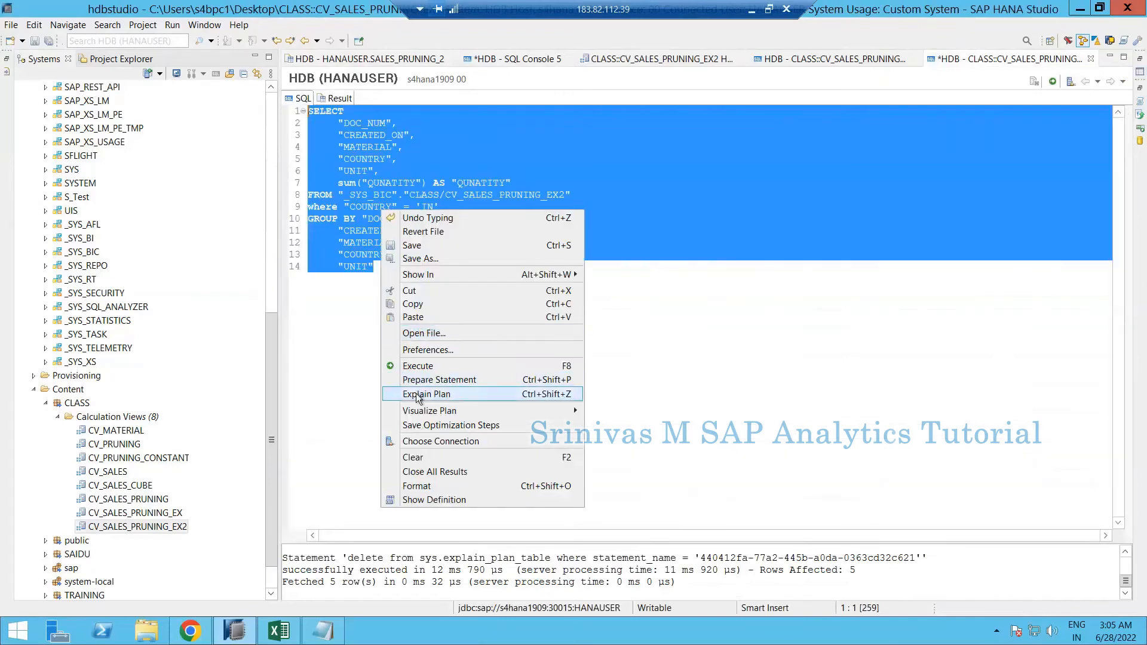
click(417, 395)
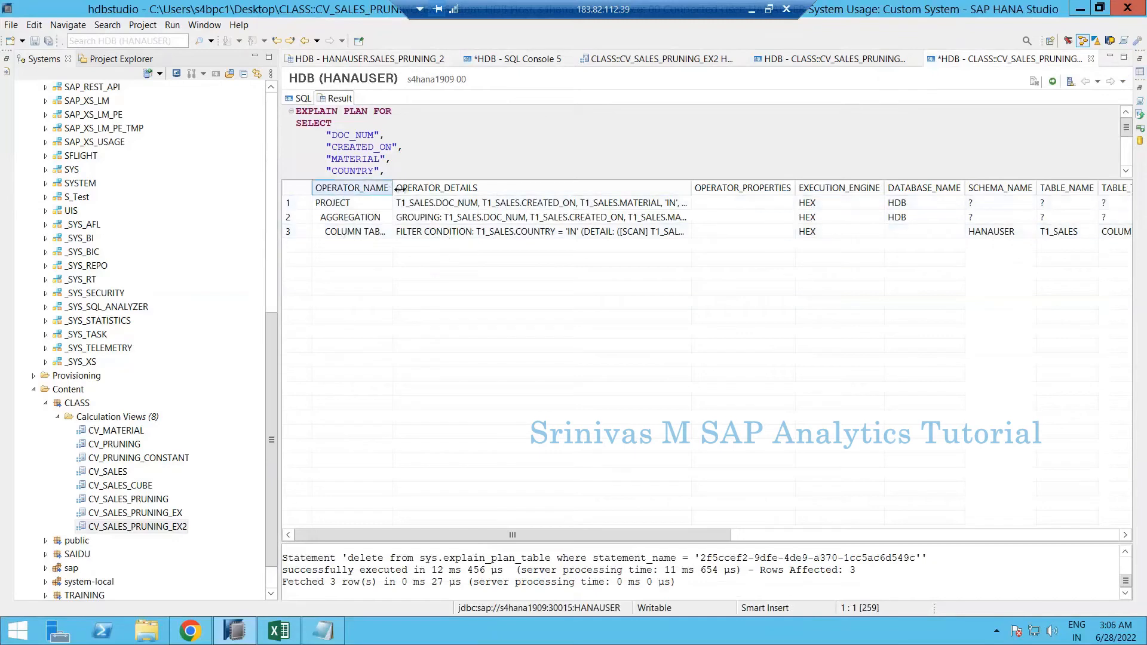
drag(394, 189, 440, 236)
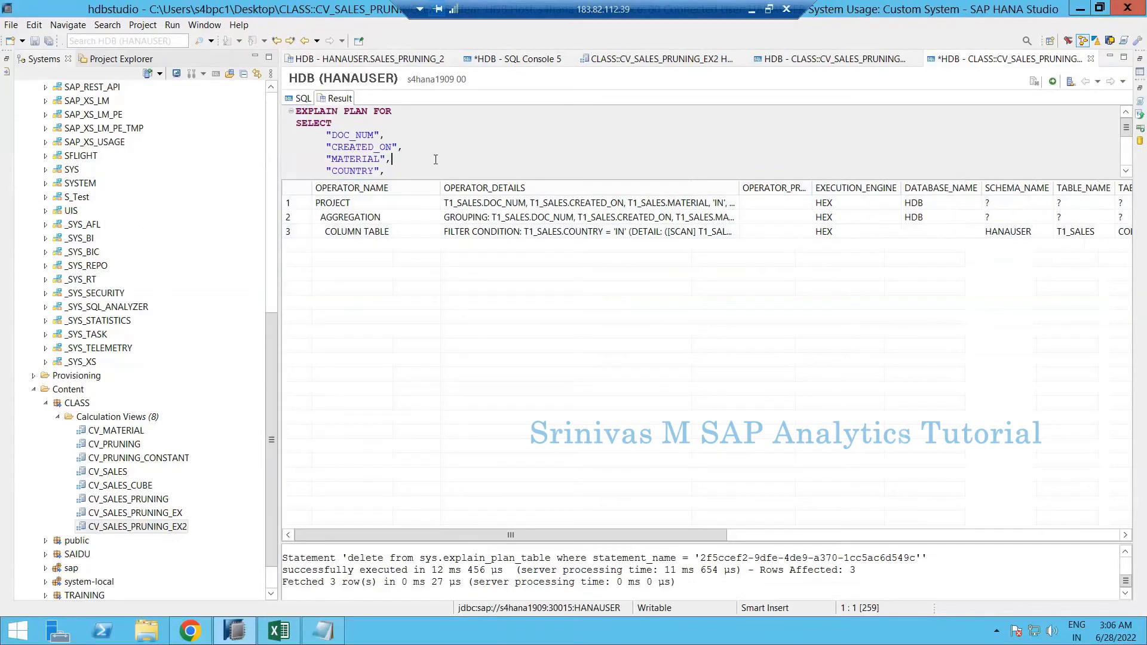
scroll(435, 160, down, 3)
double_click(417, 147)
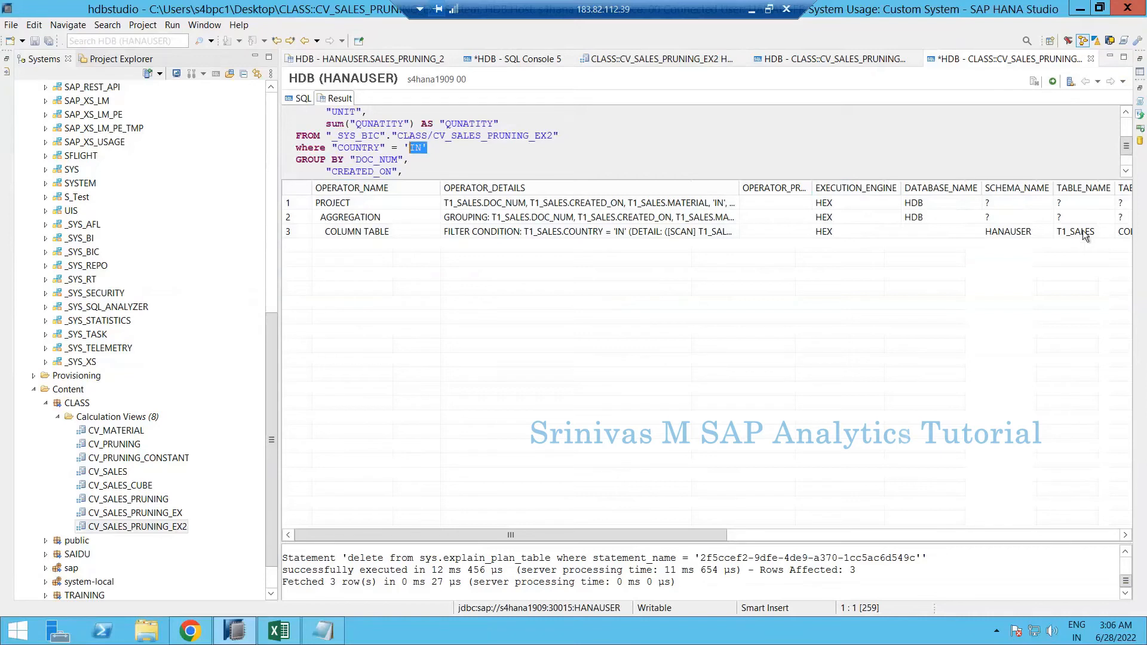
click(1050, 240)
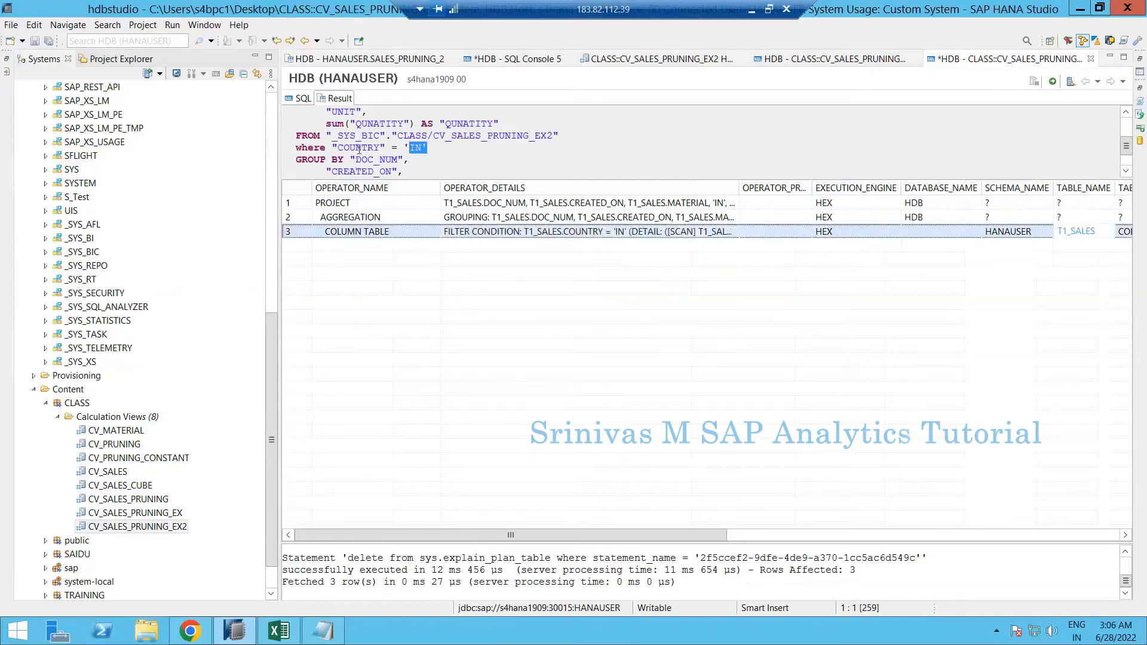
- Change the query's COUNTRY filter to 'DE', run Explain Plan on it, and check the accessed table
click(302, 98)
key(ctrl+a)
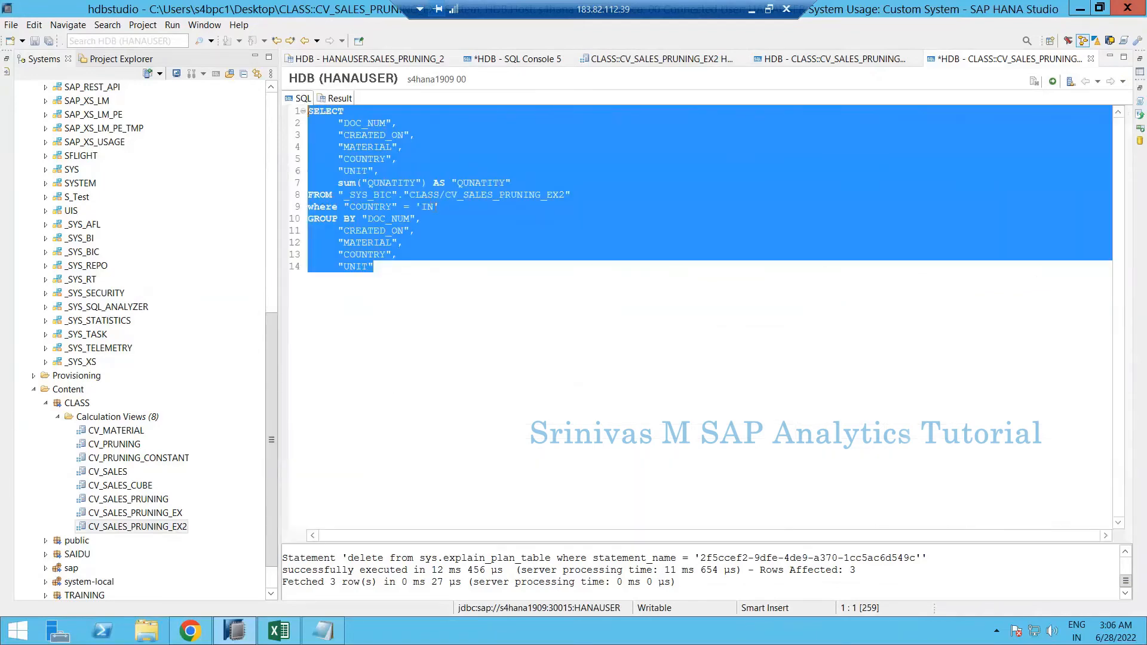
key(BackSpace)
key(BackSpace)
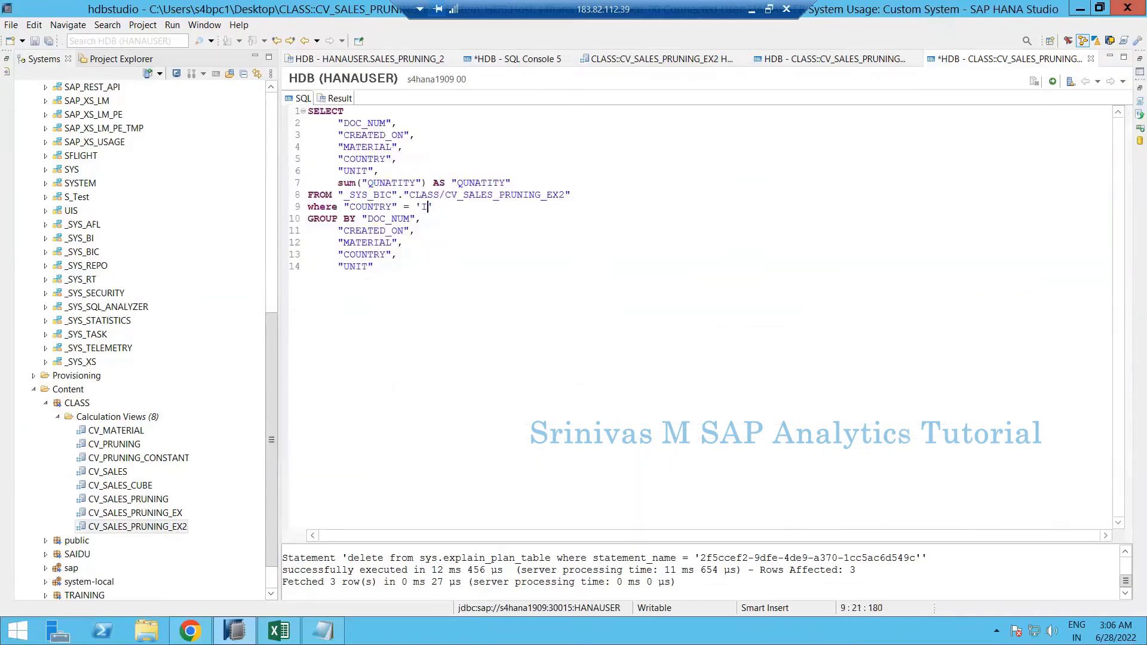
text(DE)
key(ctrl+a)
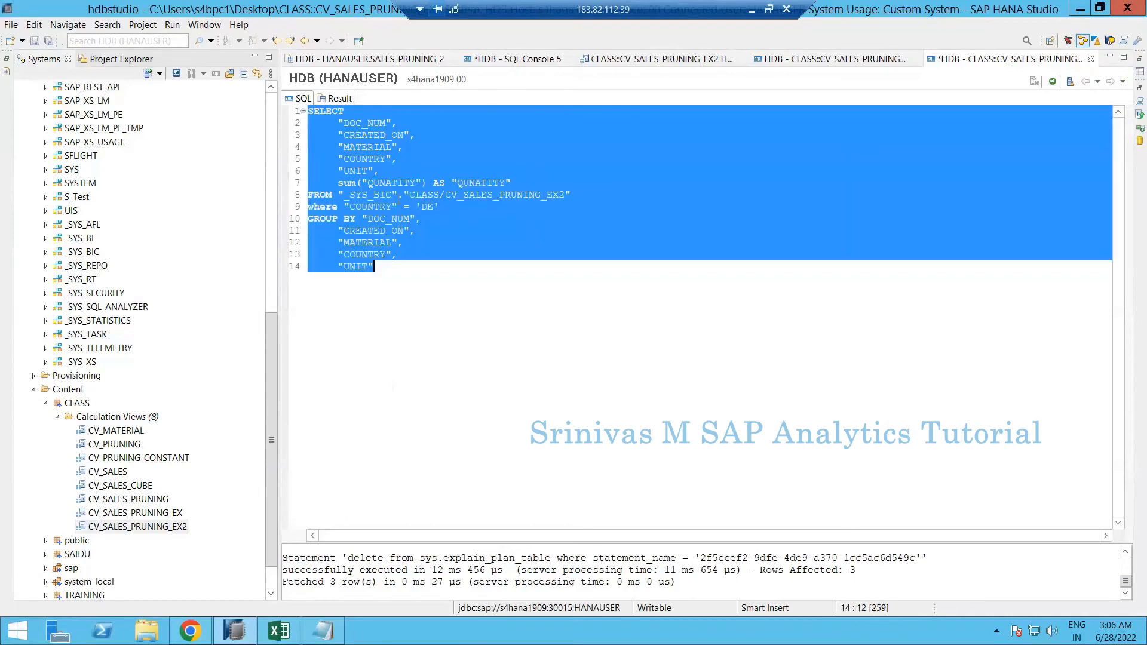
right_click(421, 338)
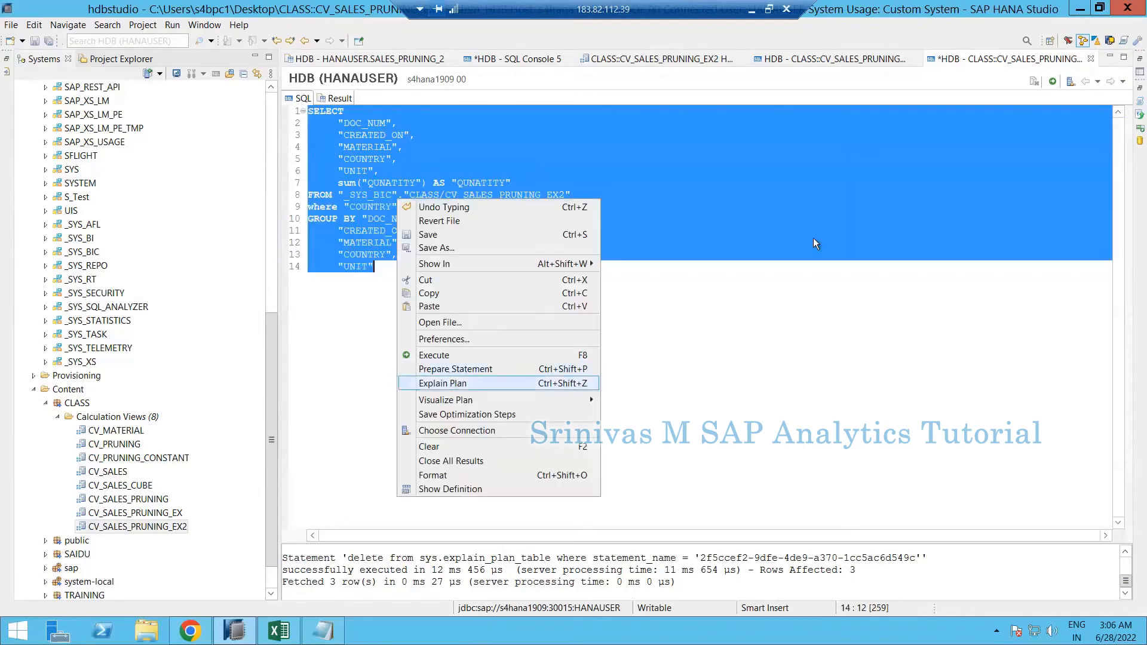
click(452, 385)
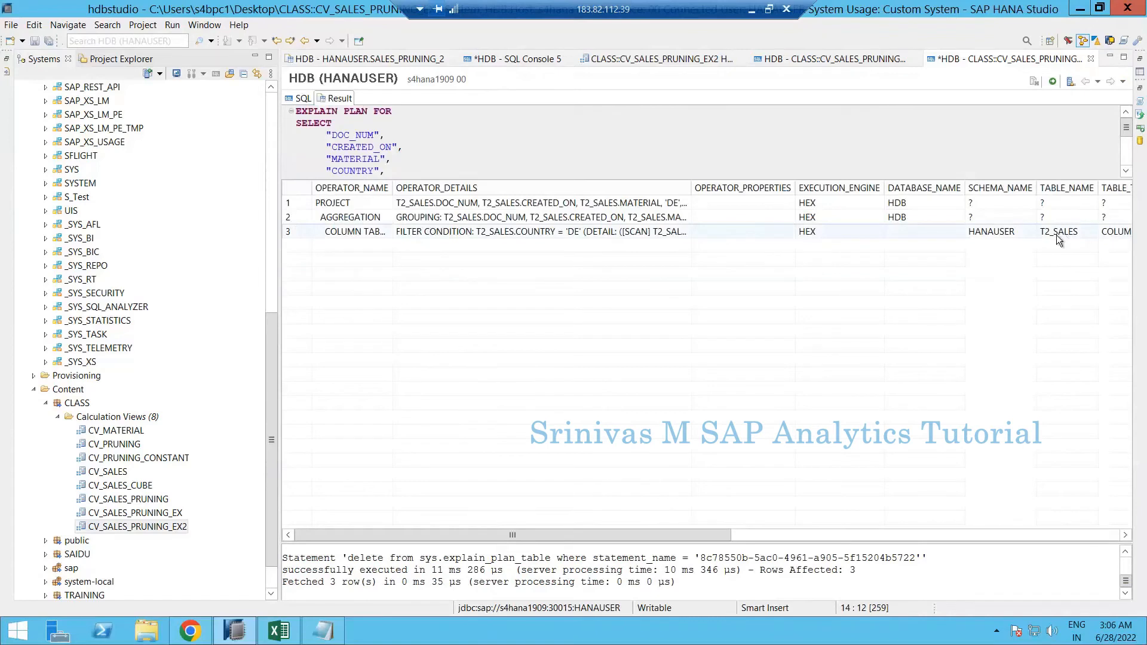
click(1057, 234)
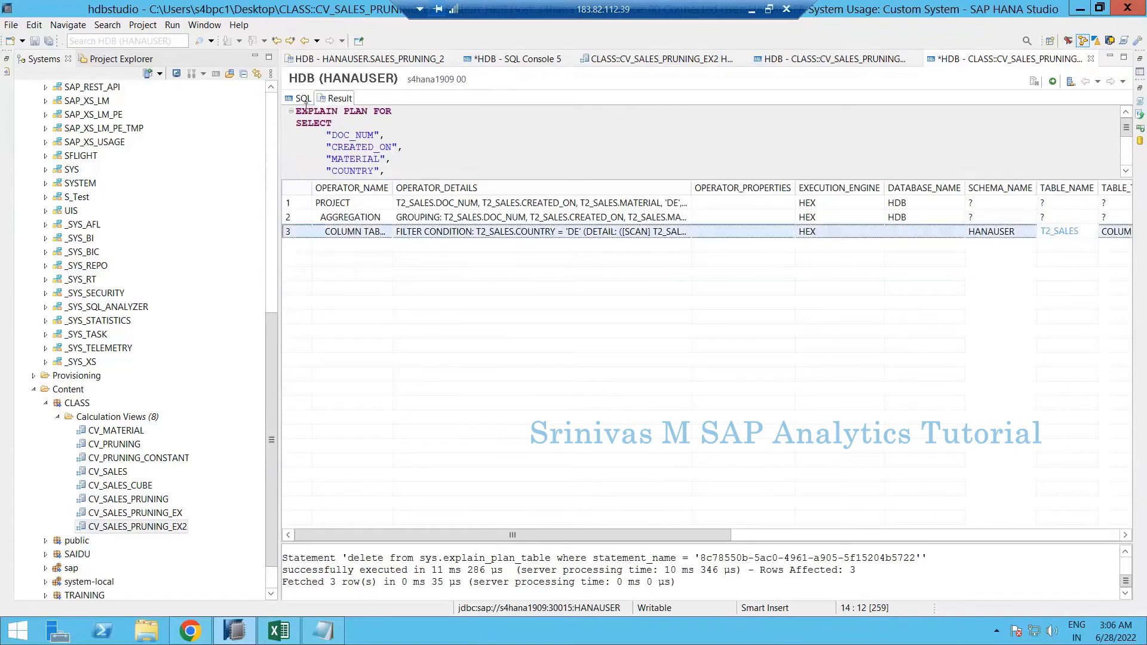
- Change the COUNTRY filter to lowercase 'de' and run Explain Plan on the whole query to inspect its operators
click(302, 98)
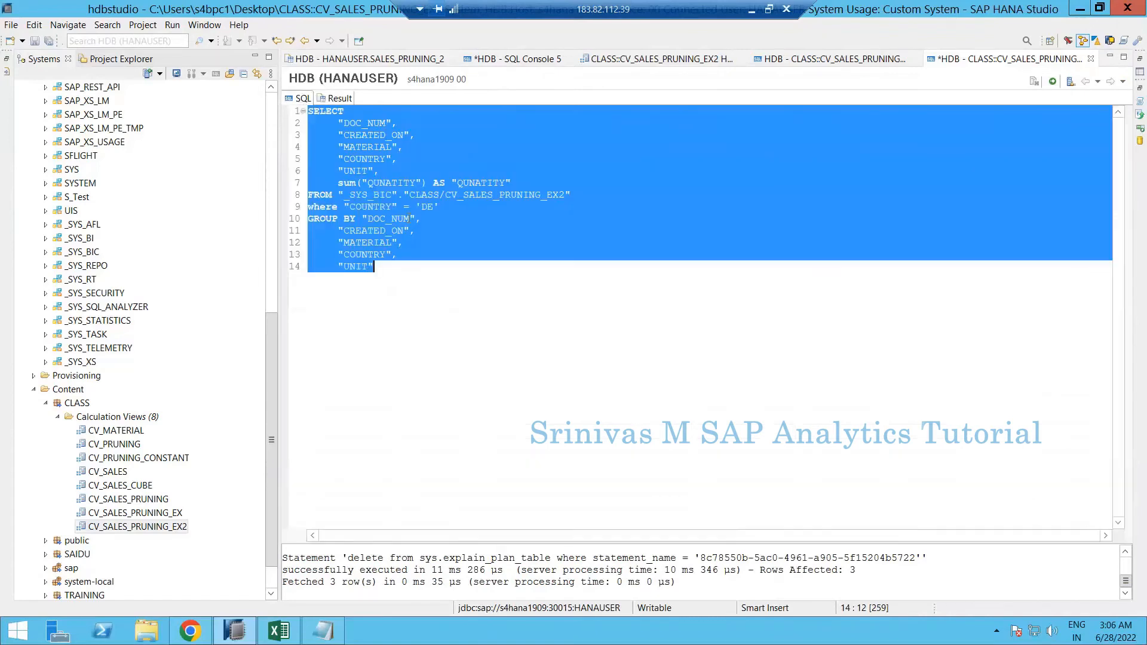
click(428, 207)
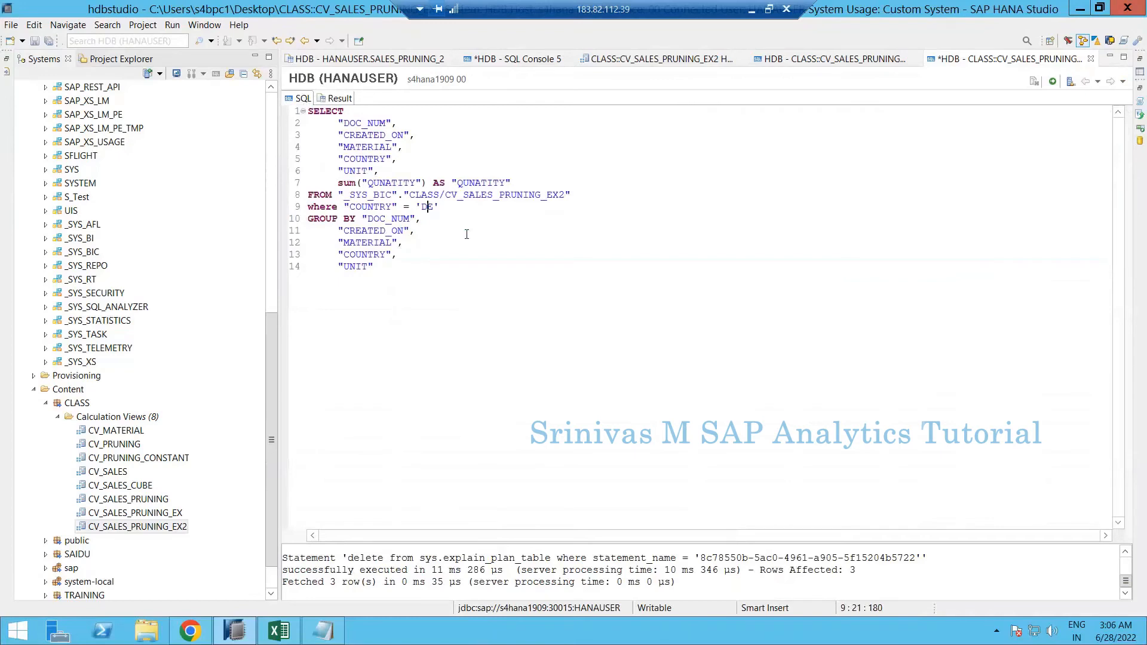
key(Right)
key(BackSpace)
text(de)
key(ctrl+a)
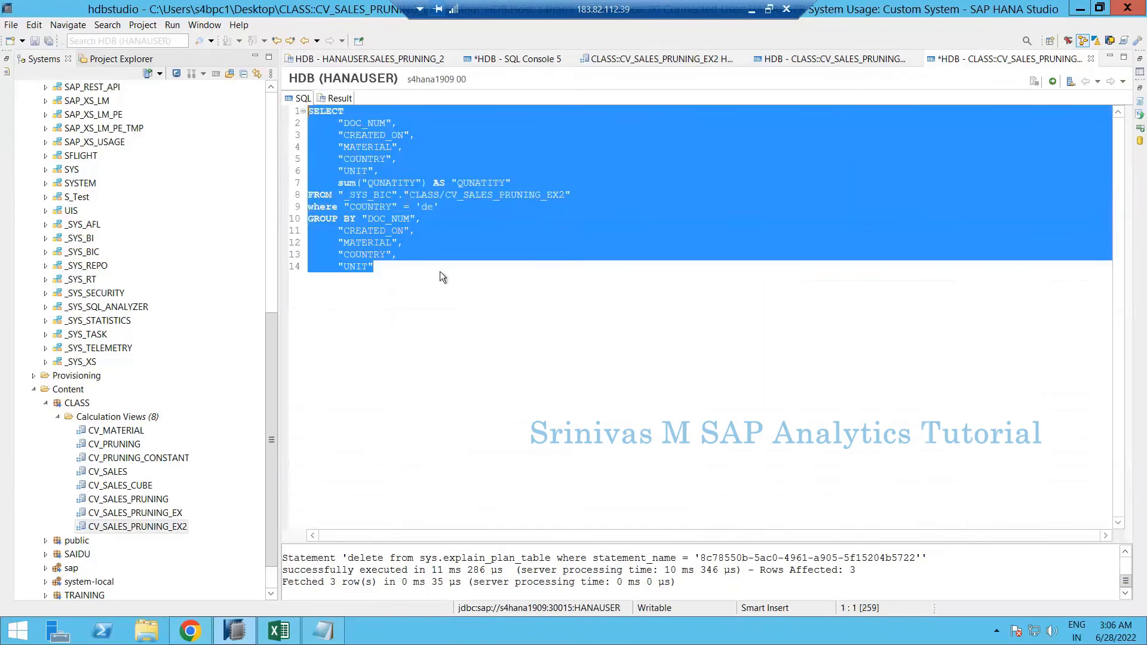
right_click(407, 195)
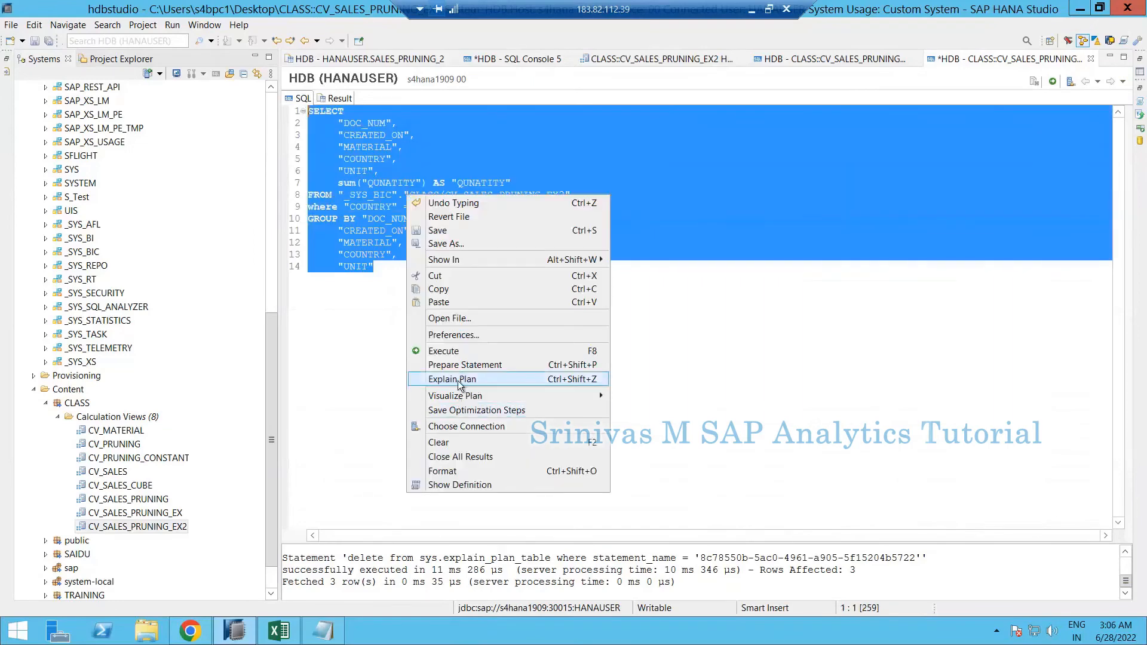
click(460, 379)
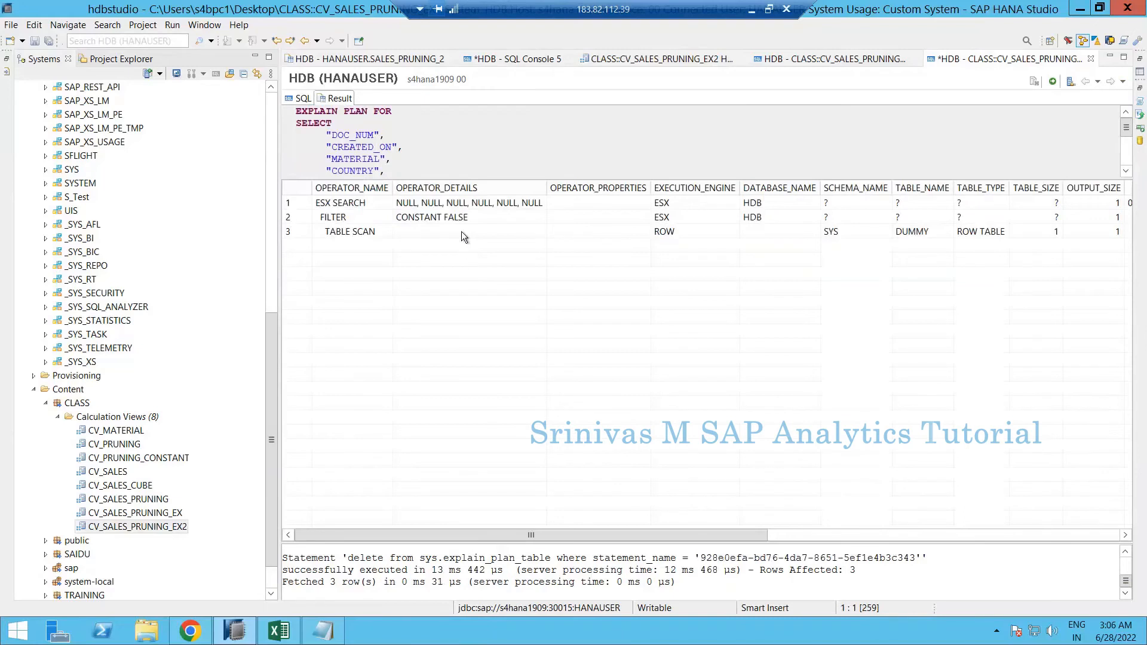
click(461, 231)
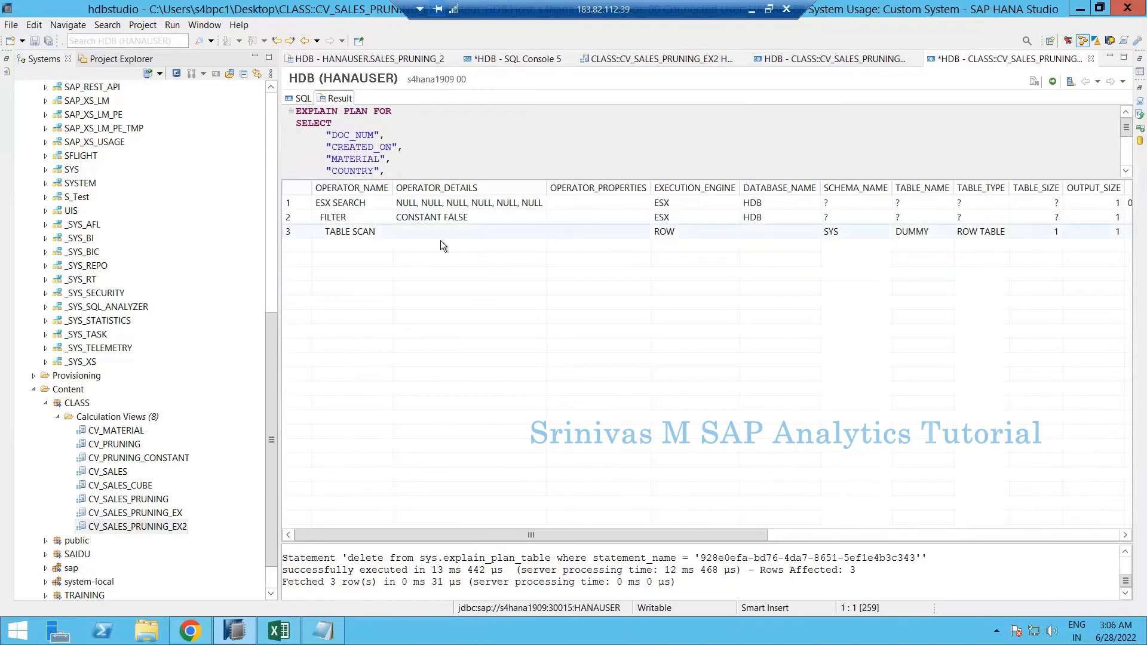
- Compare the lowercase country filter with the SALES_PRUNING_2 rules, reviewing the misspelled and corrected scenario rows and their inputs
click(302, 99)
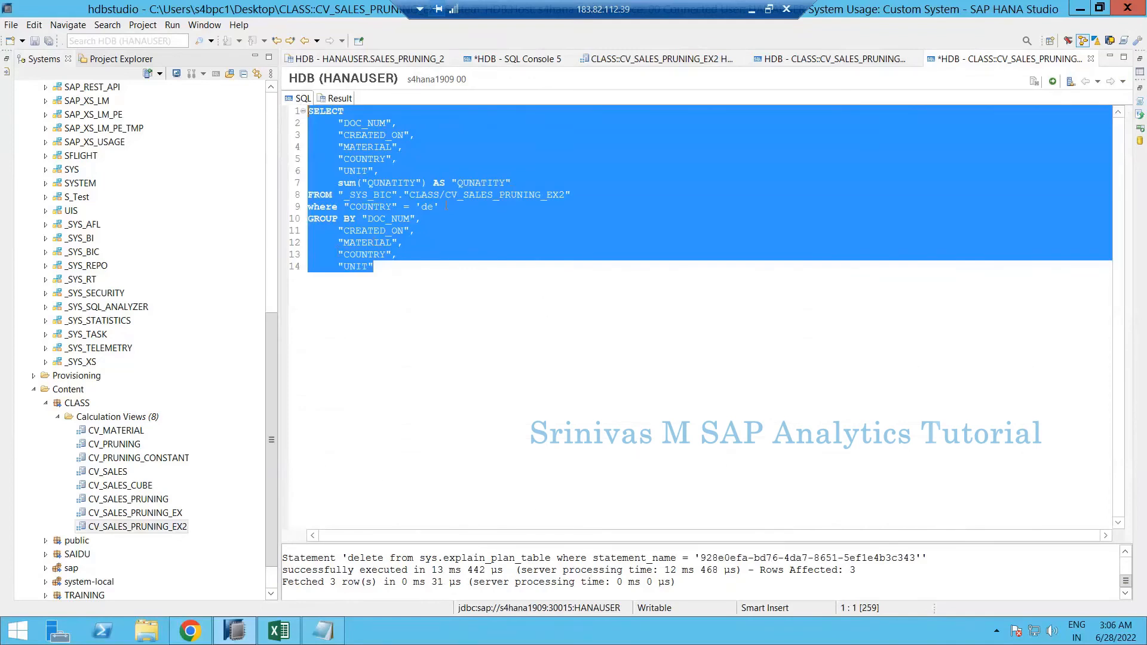
click(436, 207)
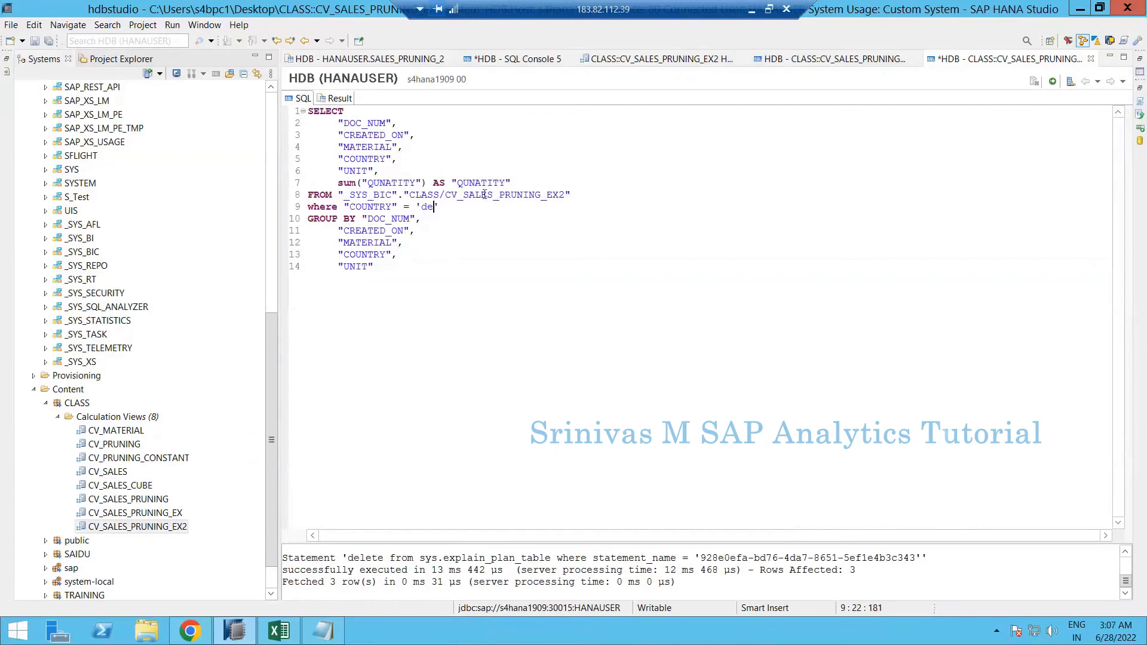
click(394, 59)
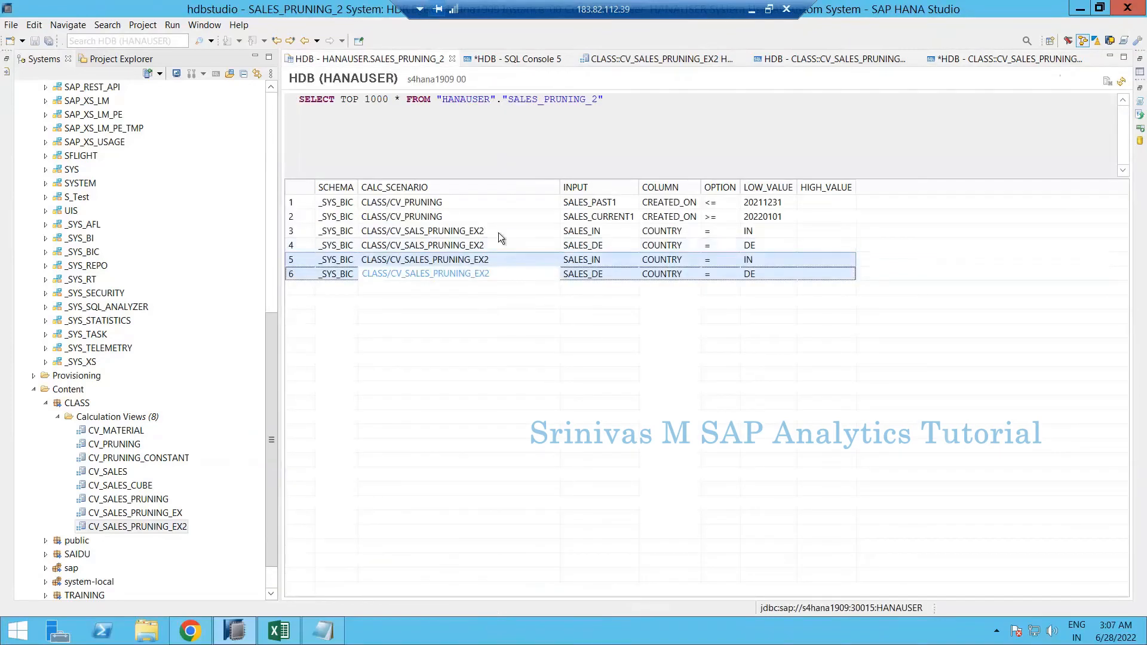
click(492, 245)
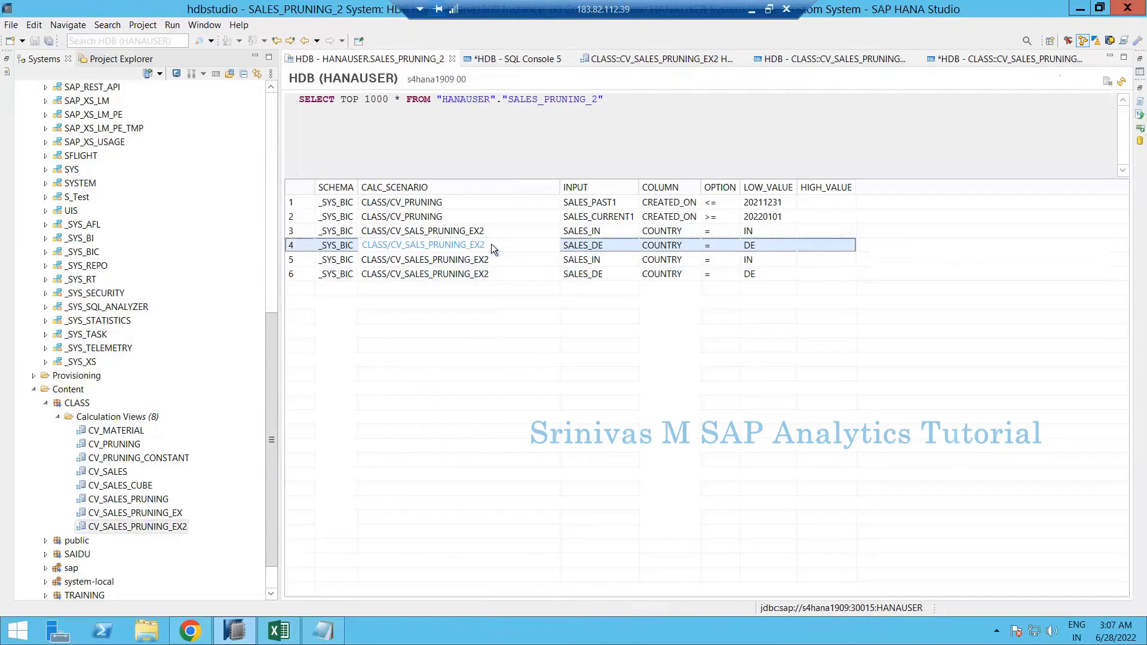
key(super+Down)
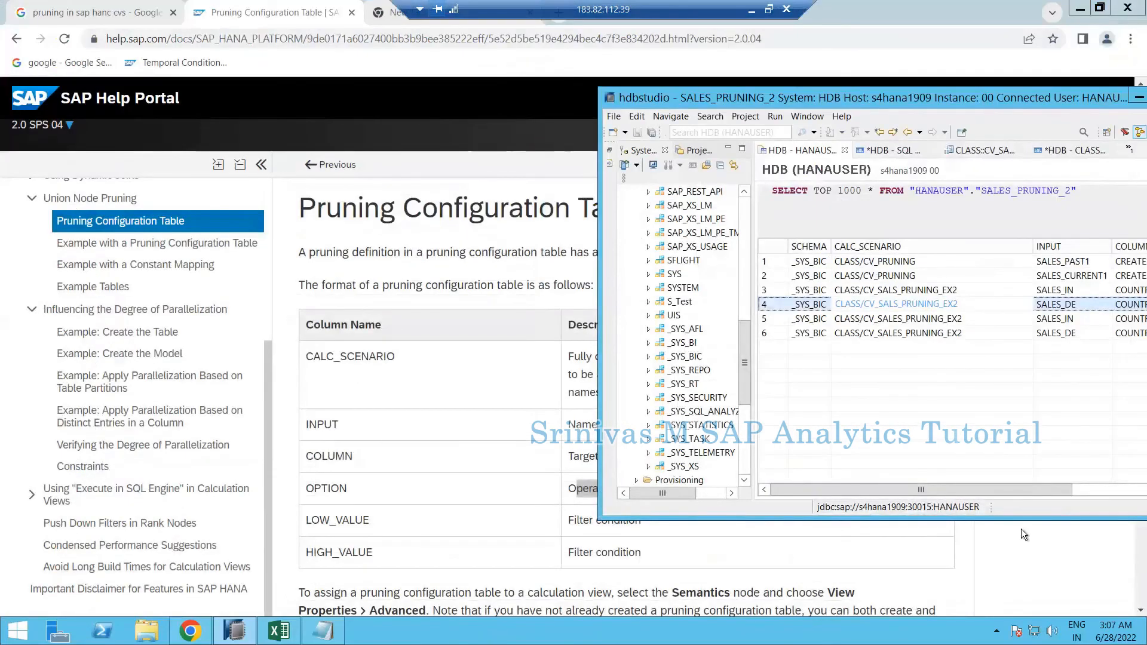
key(super+Up)
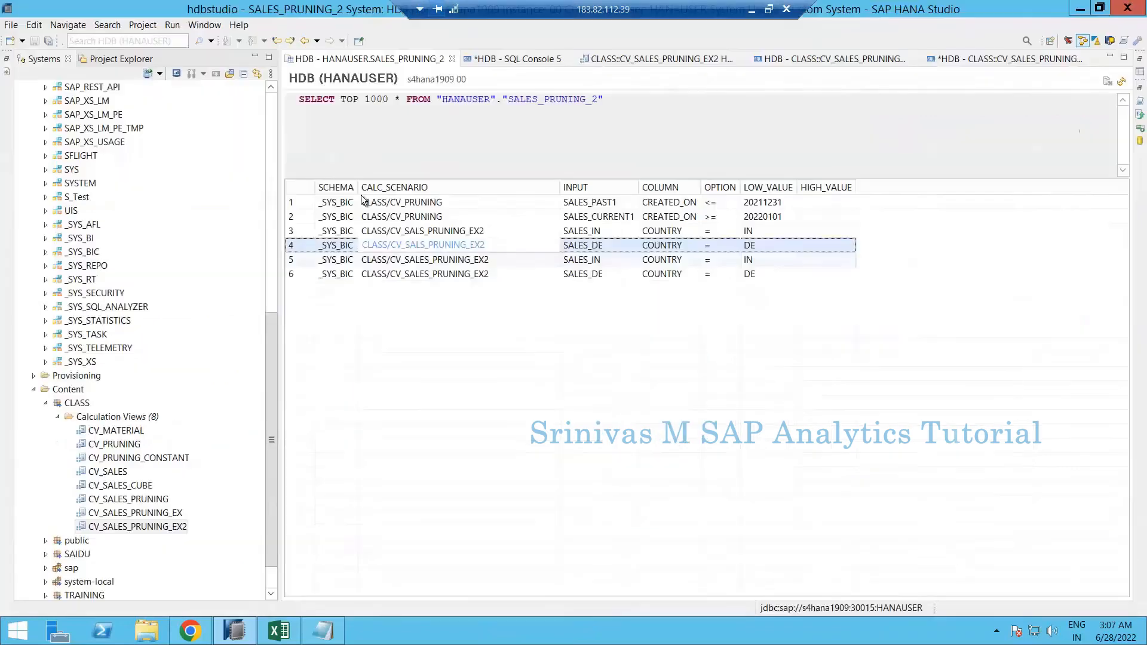
click(781, 102)
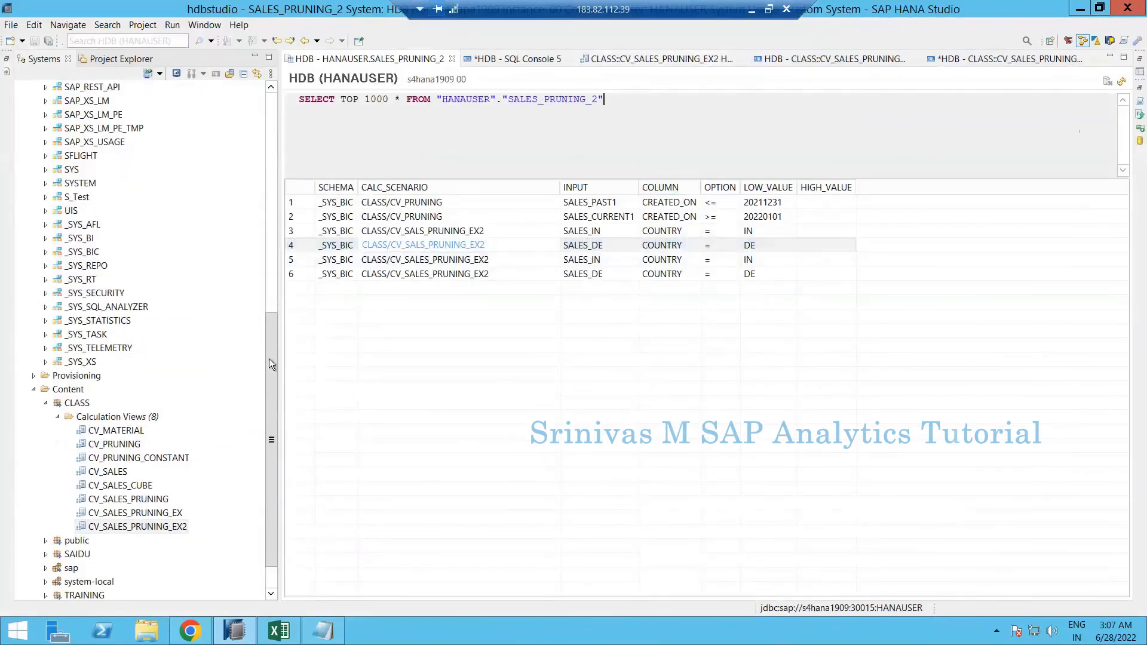
scroll(255, 227, up, 2)
scroll(326, 99, up, 9)
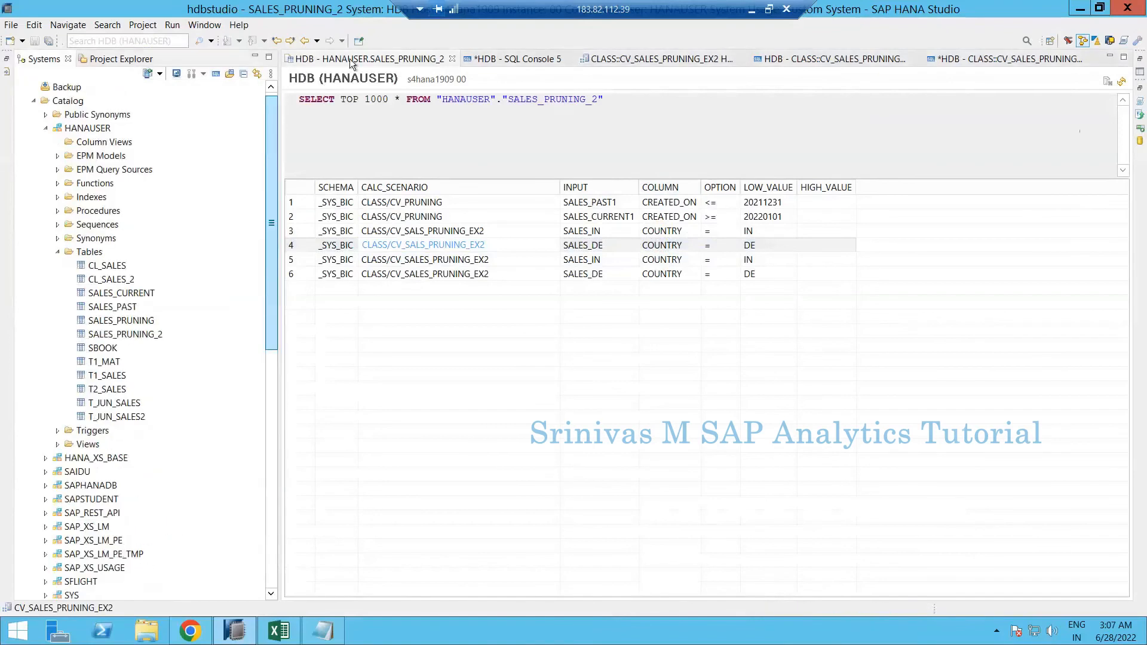
click(370, 245)
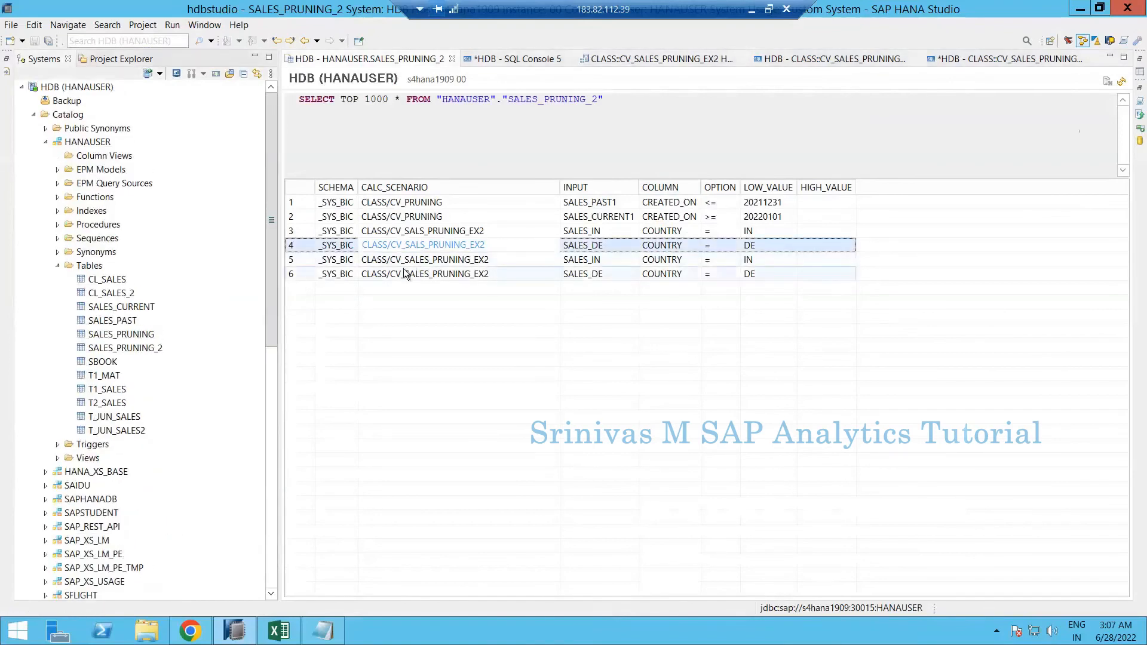
key(Down)
key(Down)
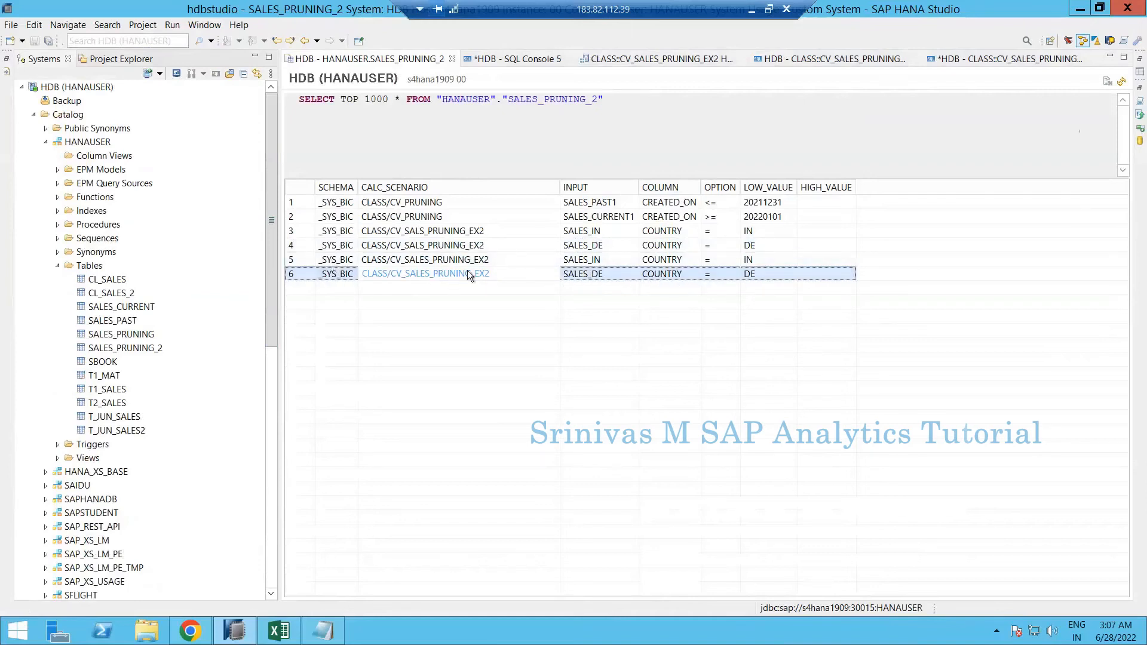
click(598, 261)
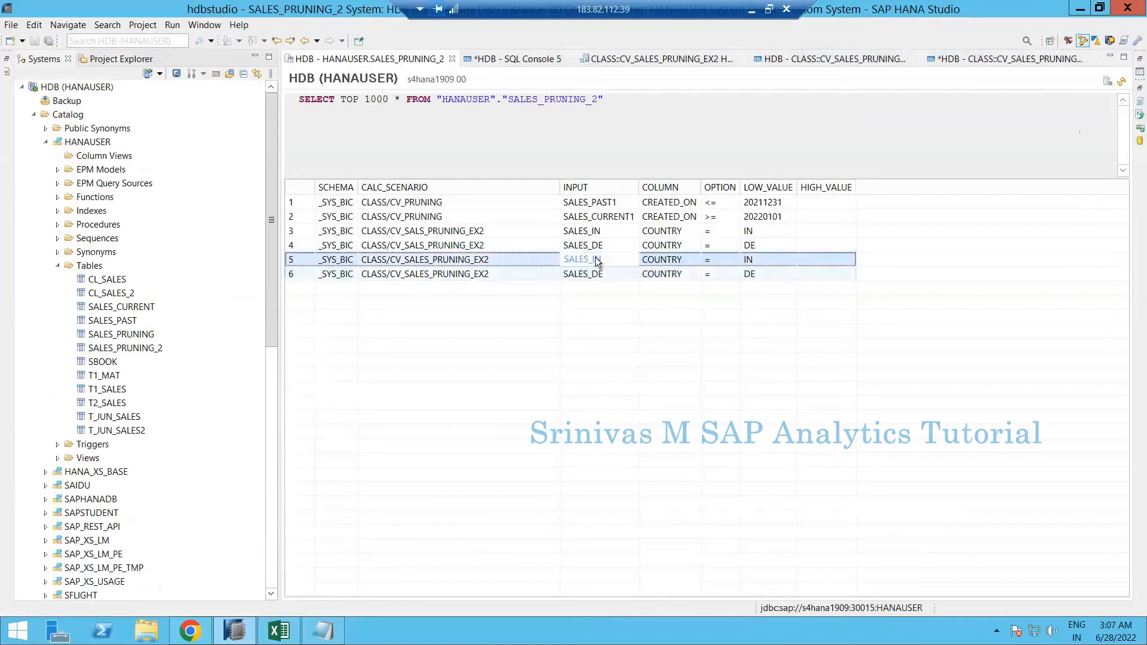
click(600, 270)
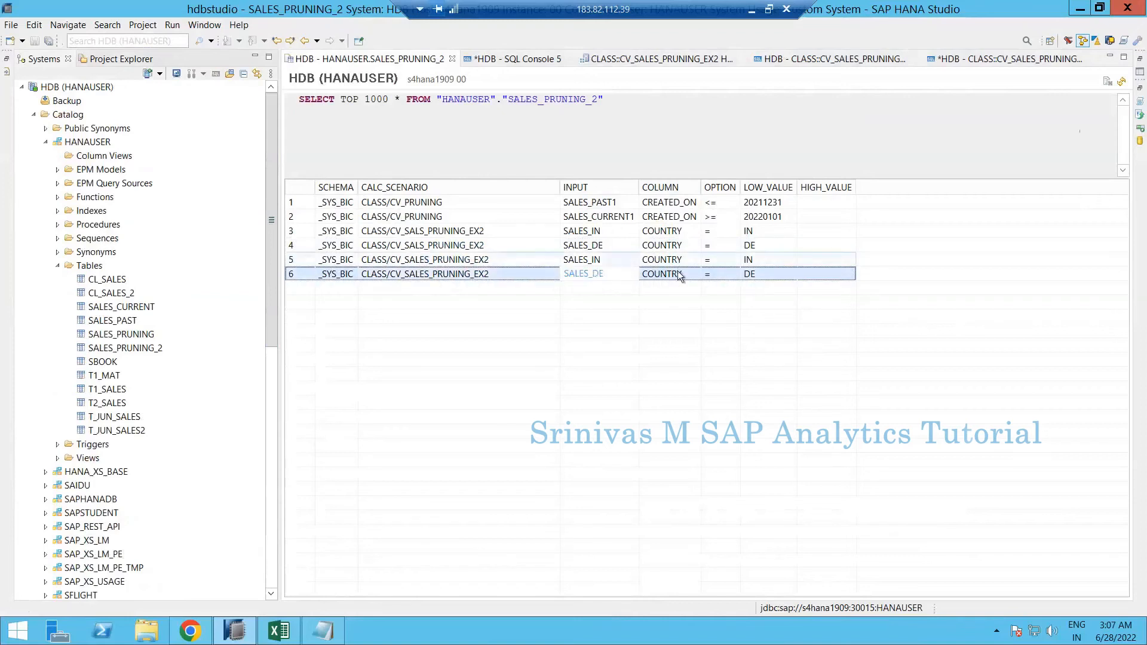
- Review the operators, low values and scenario names of the COUNTRY rules in SALES_PRUNING_2, and check them against the CV_SALES_PRUNING_EX2 view definition
click(730, 274)
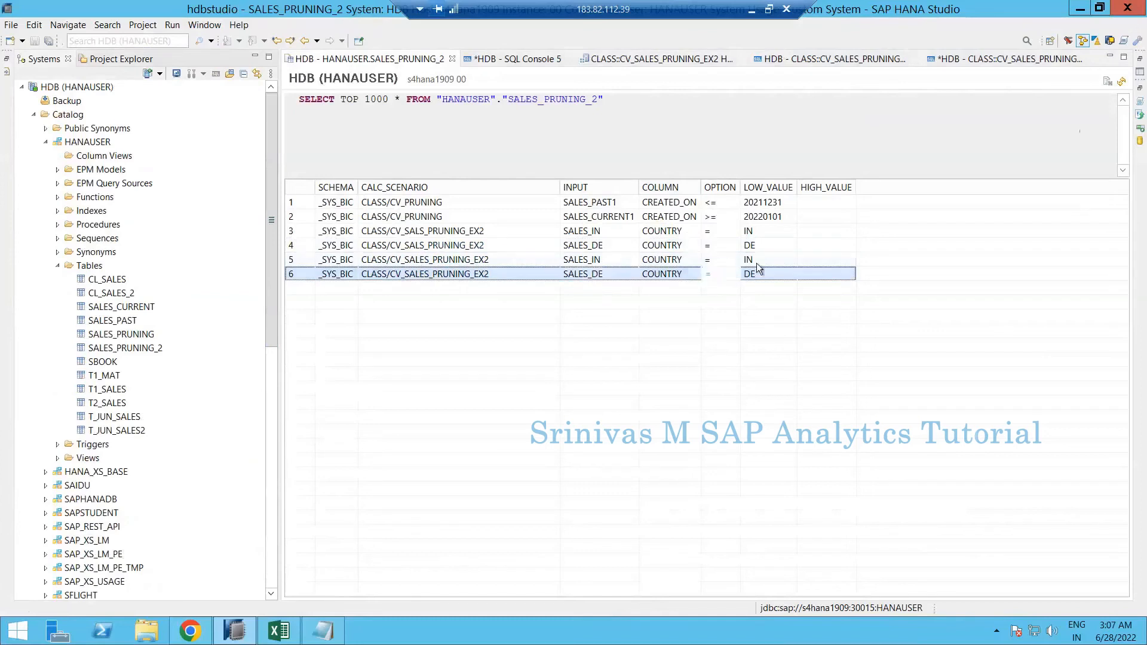
click(757, 272)
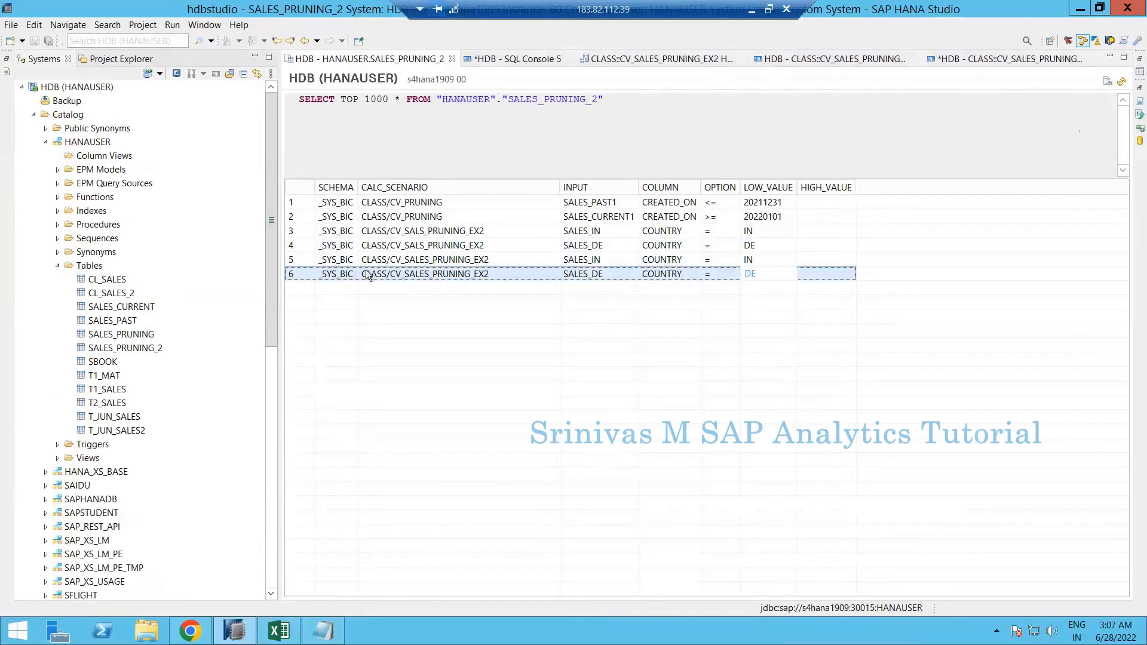
click(445, 245)
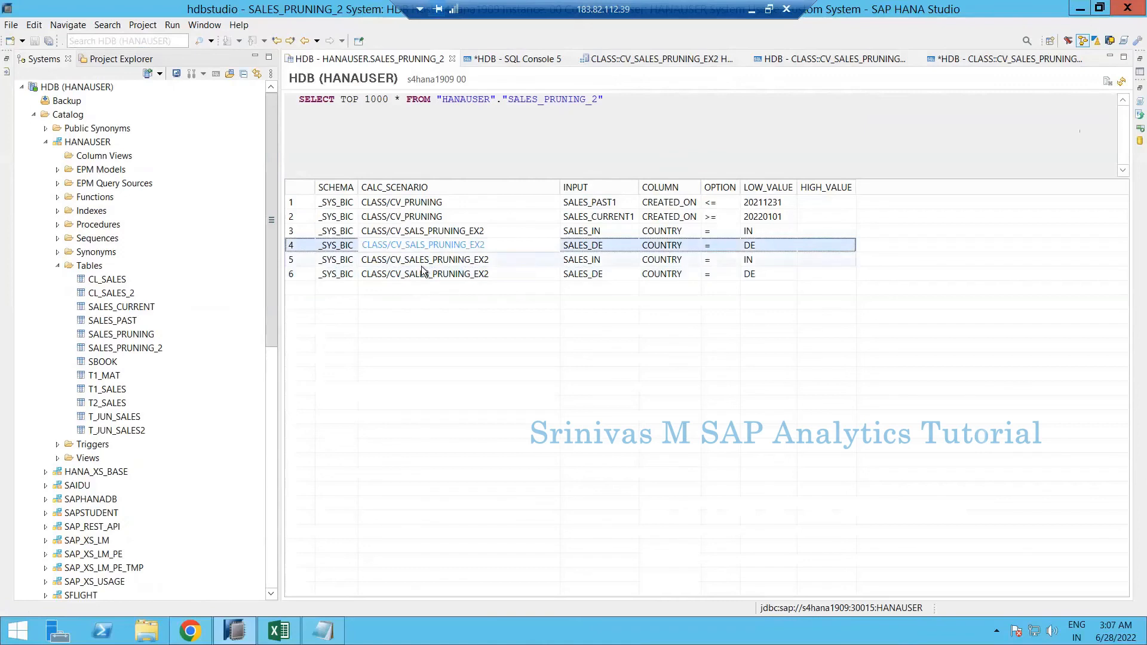
click(422, 262)
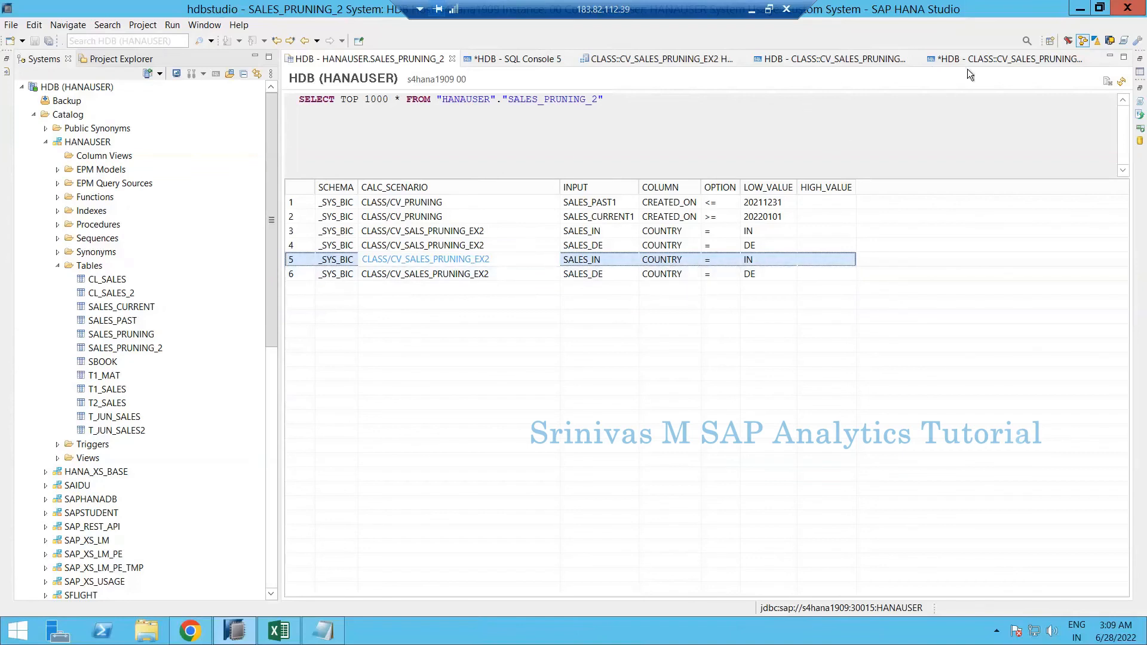
click(696, 62)
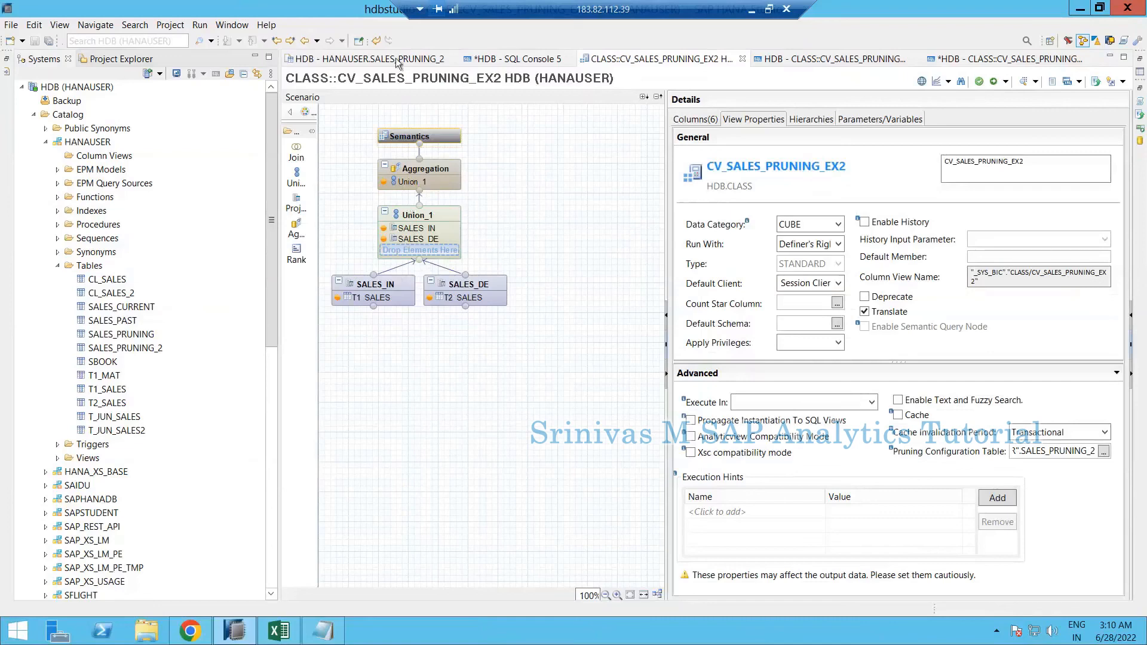
click(416, 62)
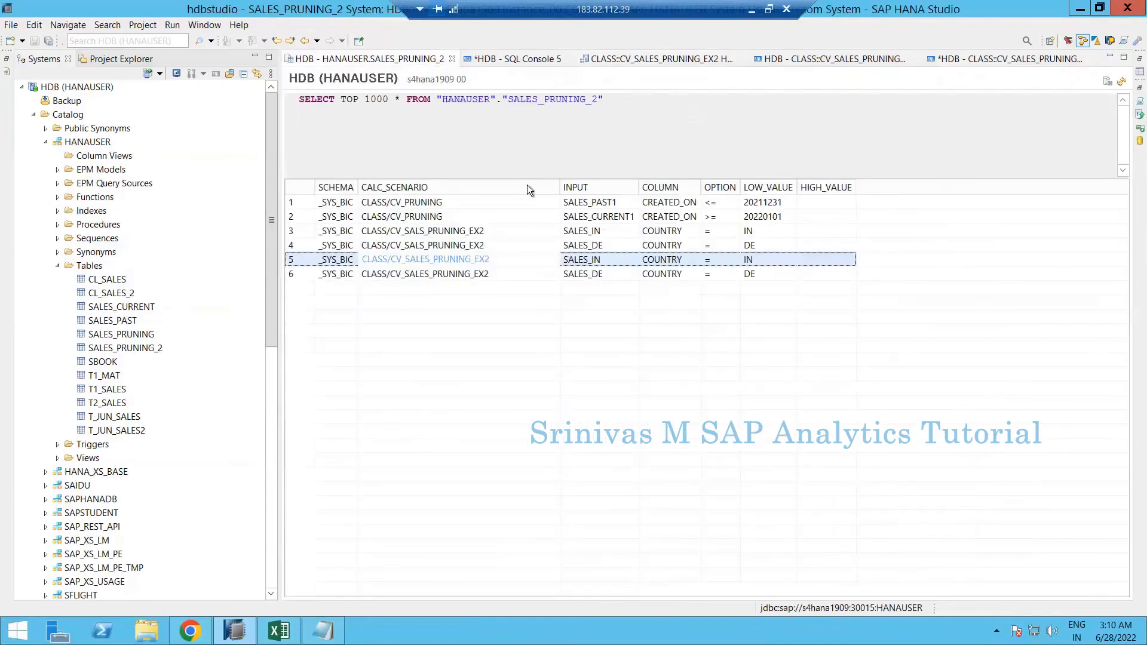